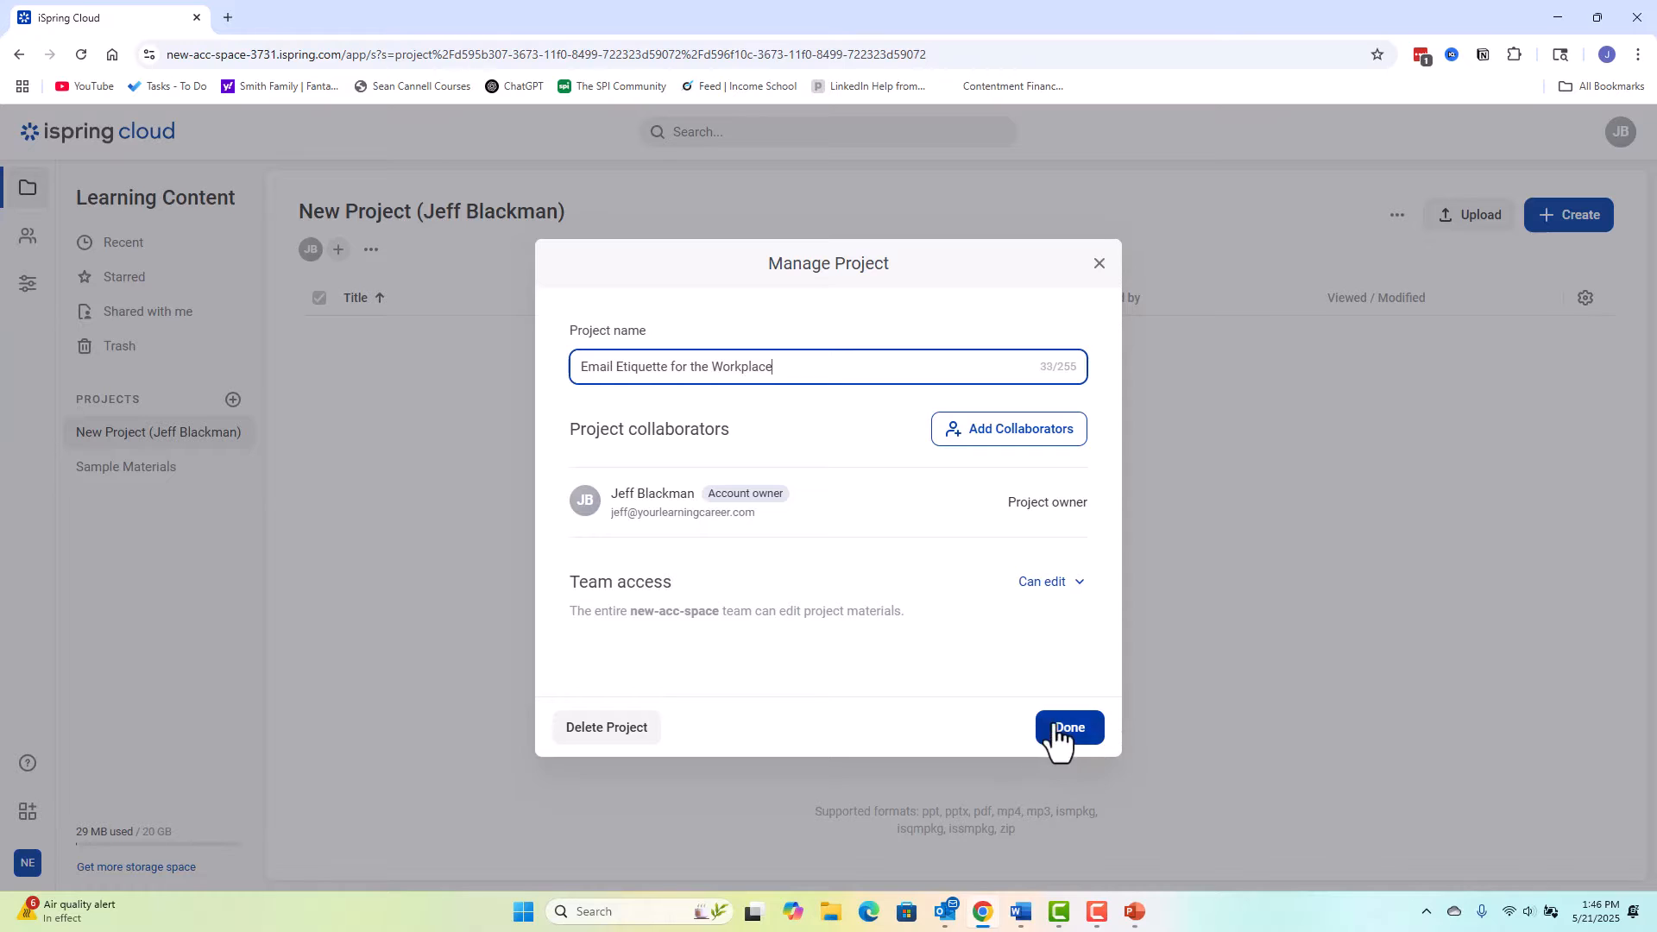
Step: Save the project name, create a page in the project, and title it "What is Email Etiquette?"
click(1079, 732)
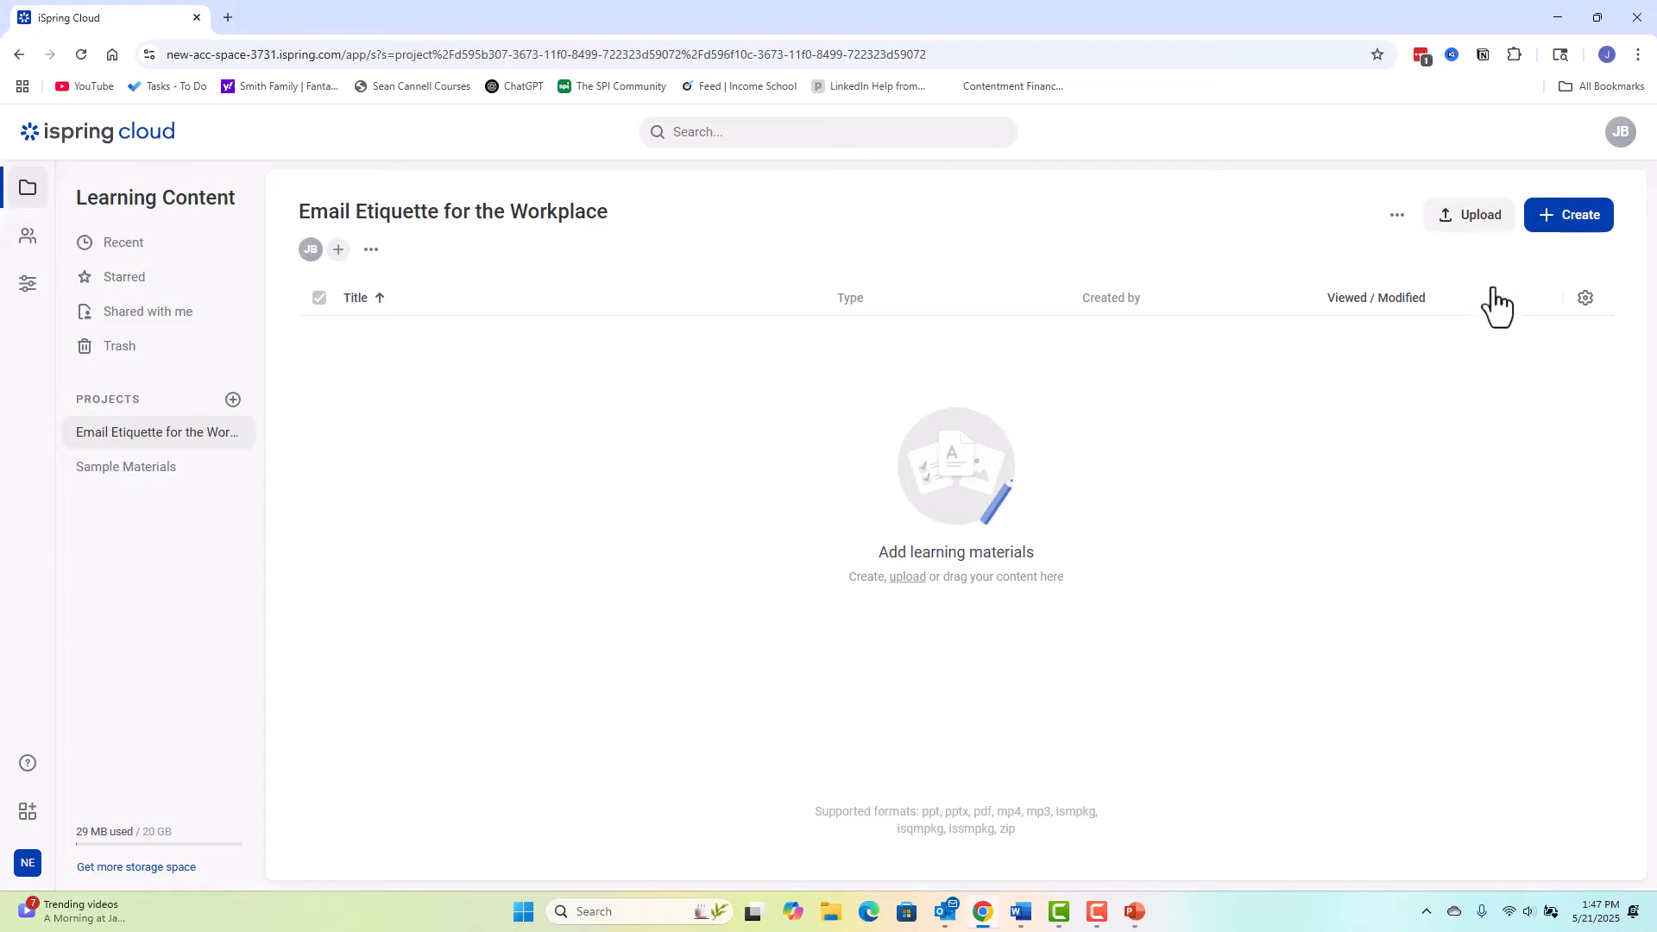
click(1573, 226)
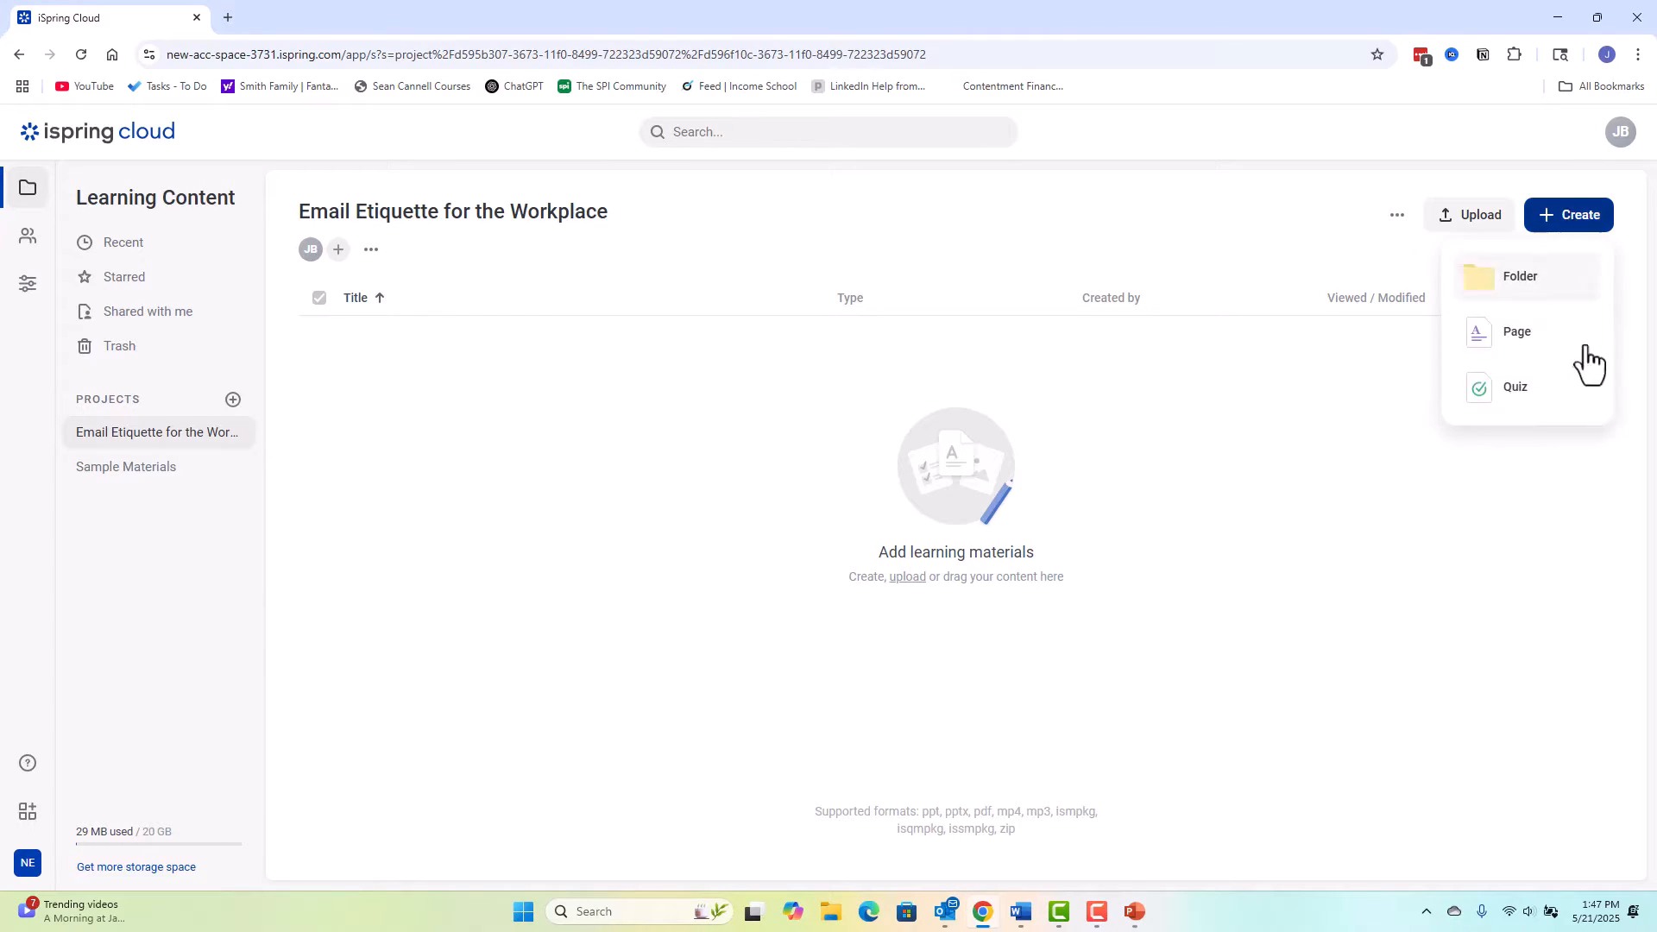
click(1521, 348)
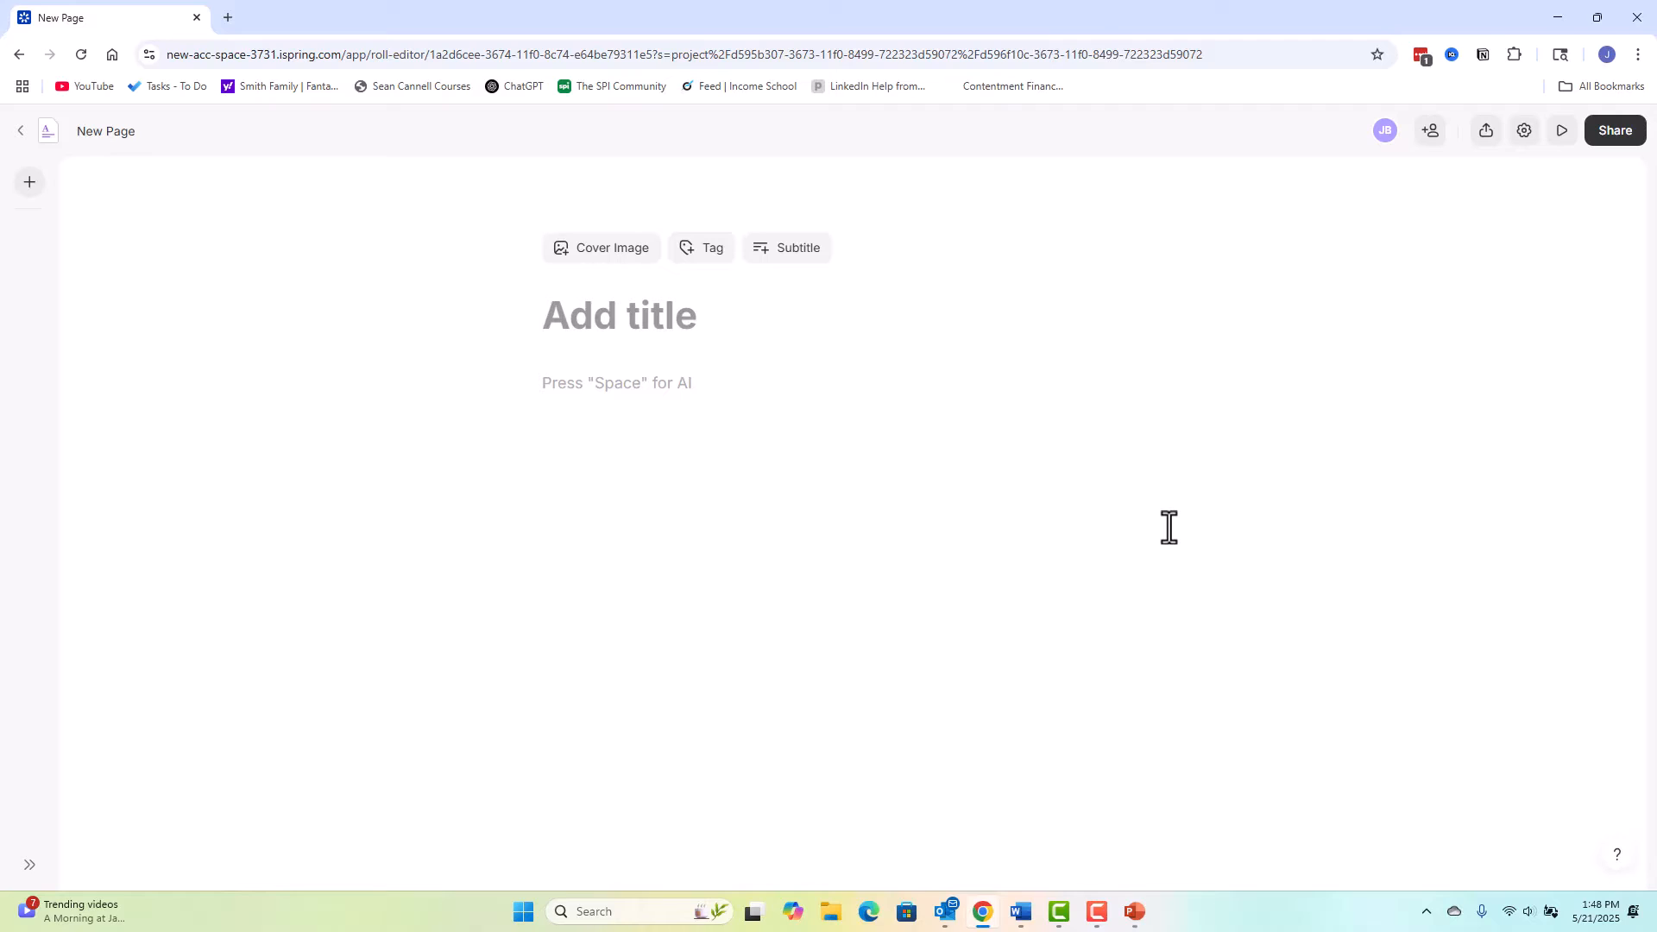
text(What is Email Etiquette?)
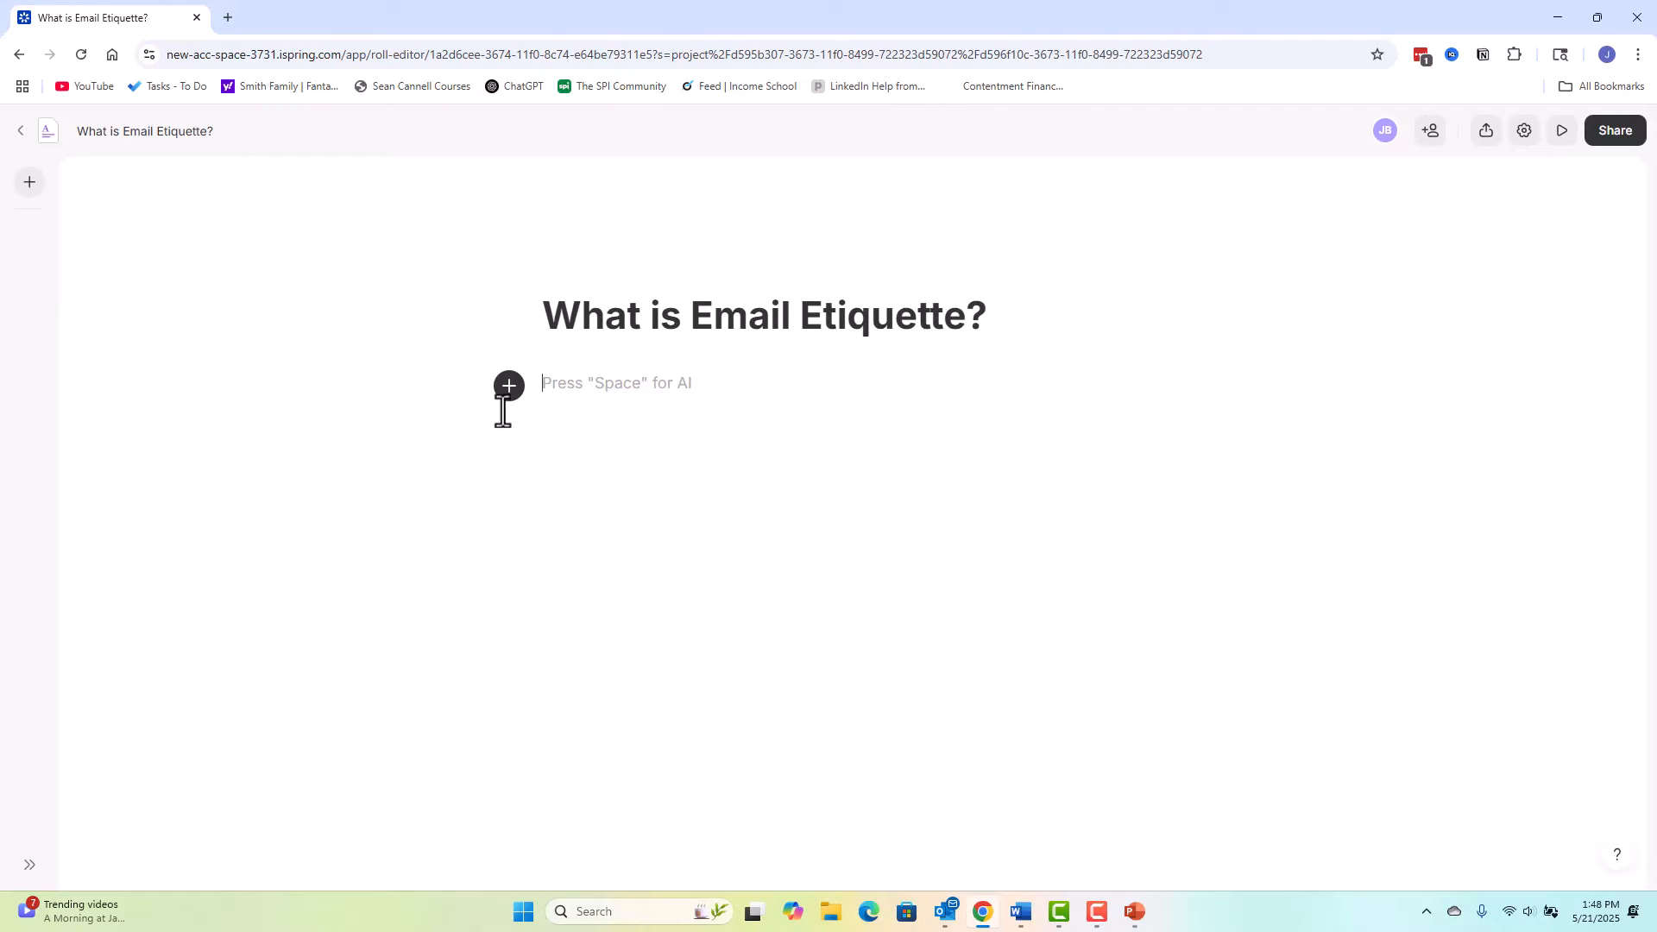
Step: Add a text block below the page title and paste the copied paragraph defining email etiquette into it
click(509, 386)
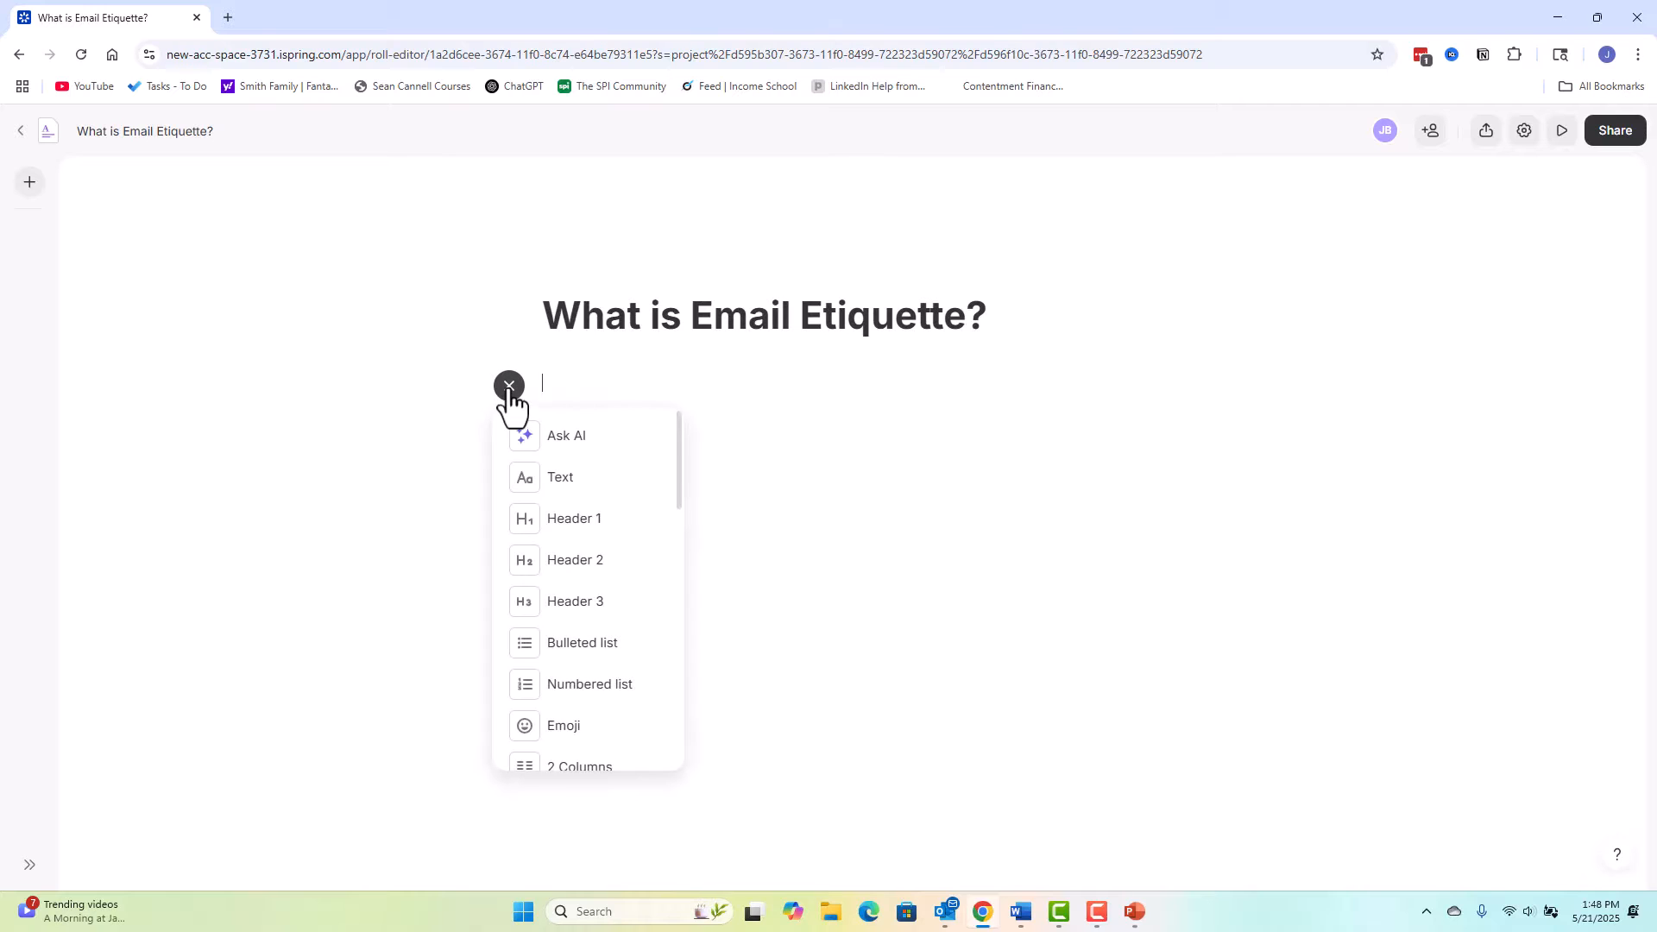
scroll(649, 565, down, 9)
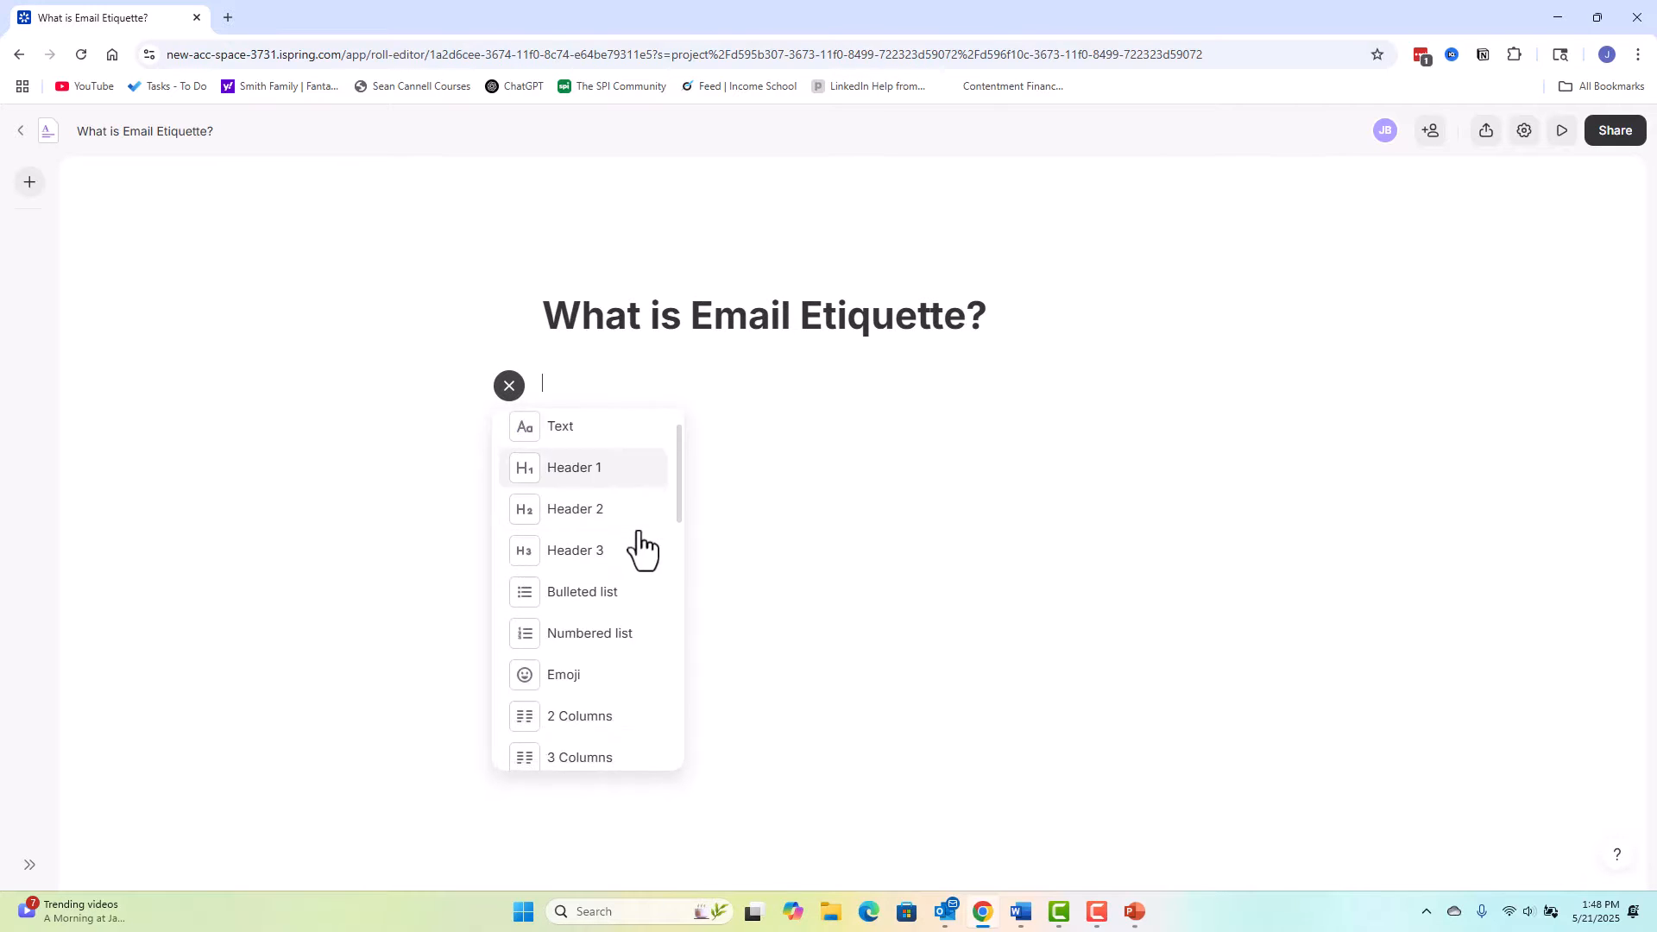
scroll(625, 608, down, 2)
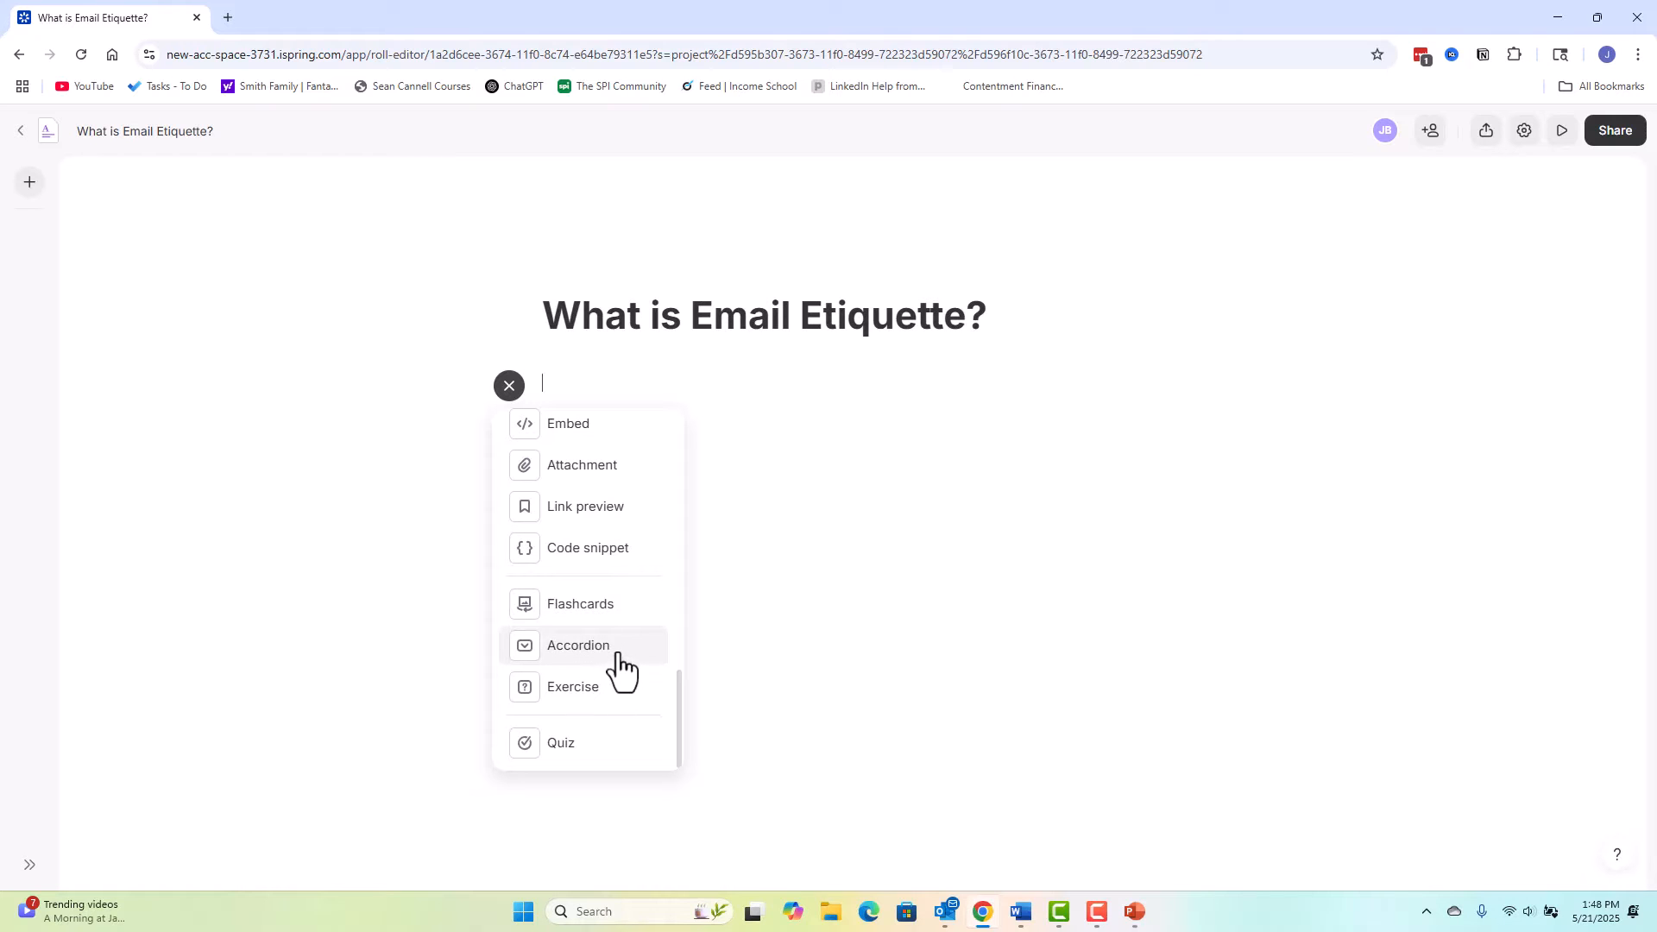
scroll(621, 672, up, 3)
scroll(624, 645, up, 6)
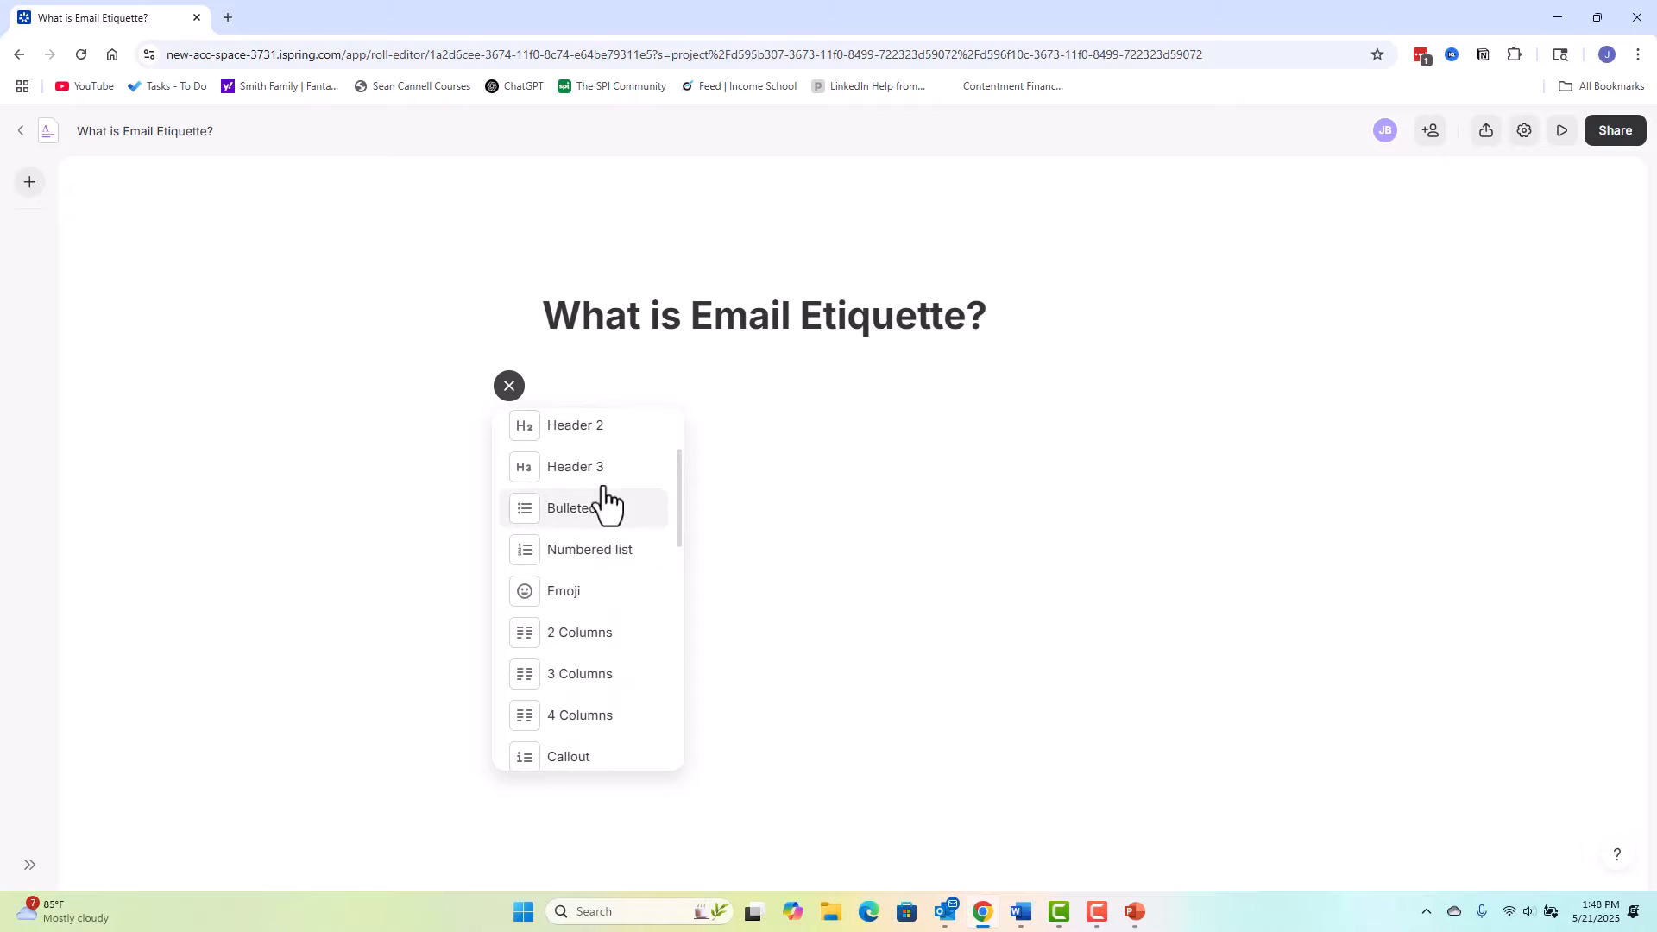
scroll(615, 568, up, 1)
scroll(611, 565, up, 2)
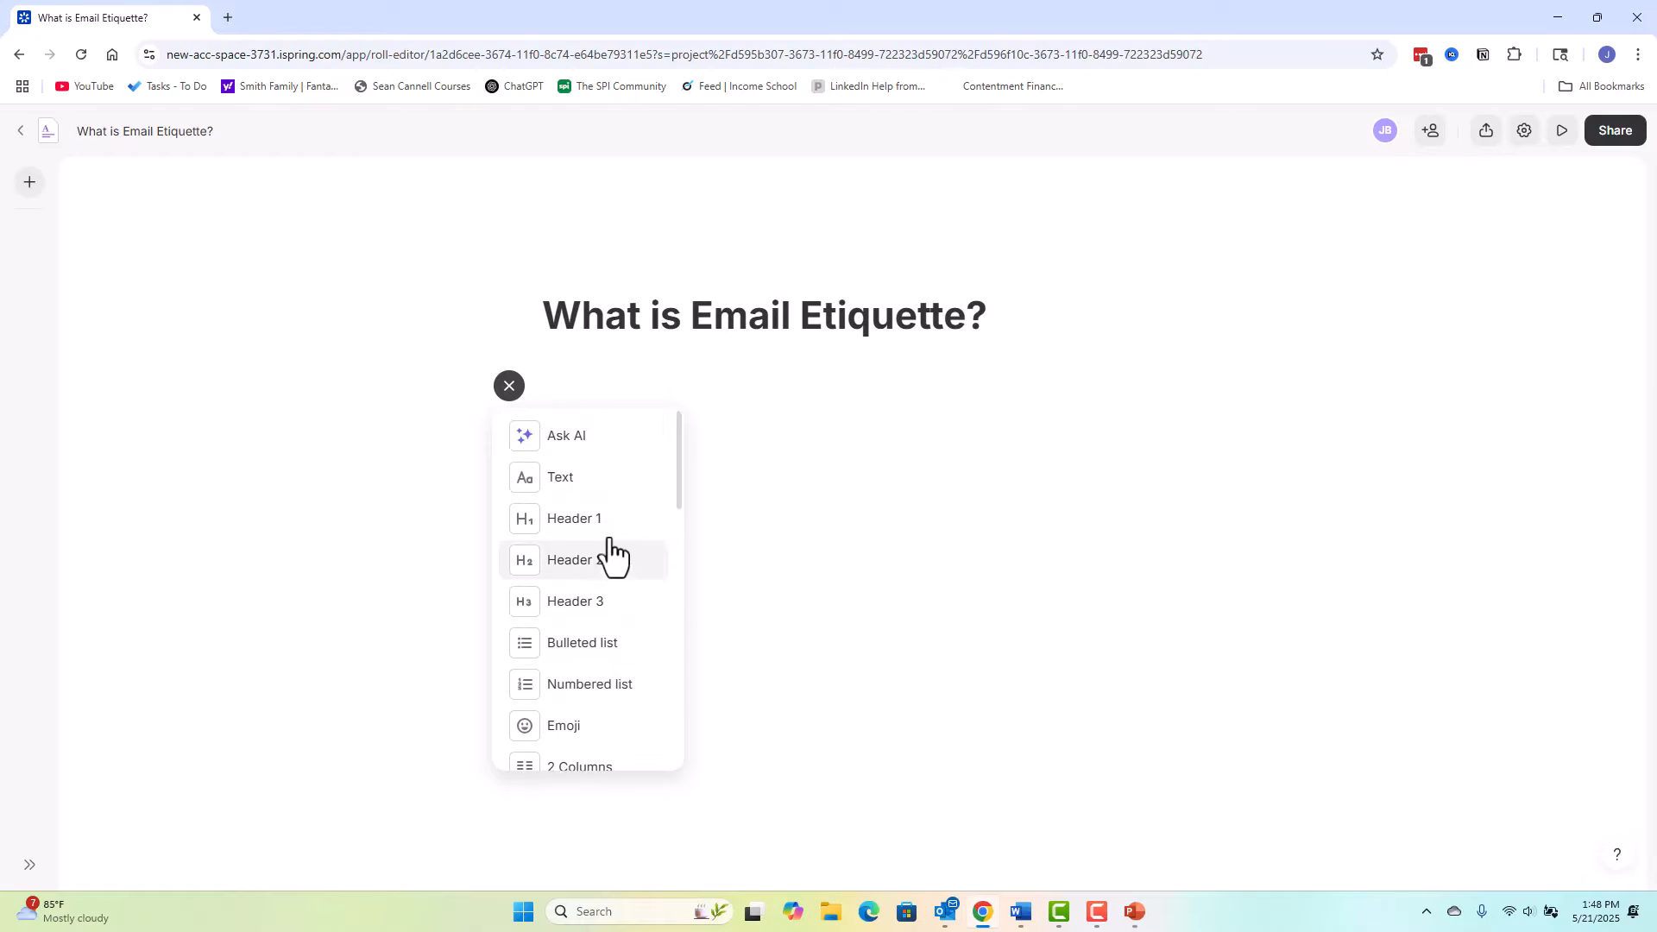
click(561, 489)
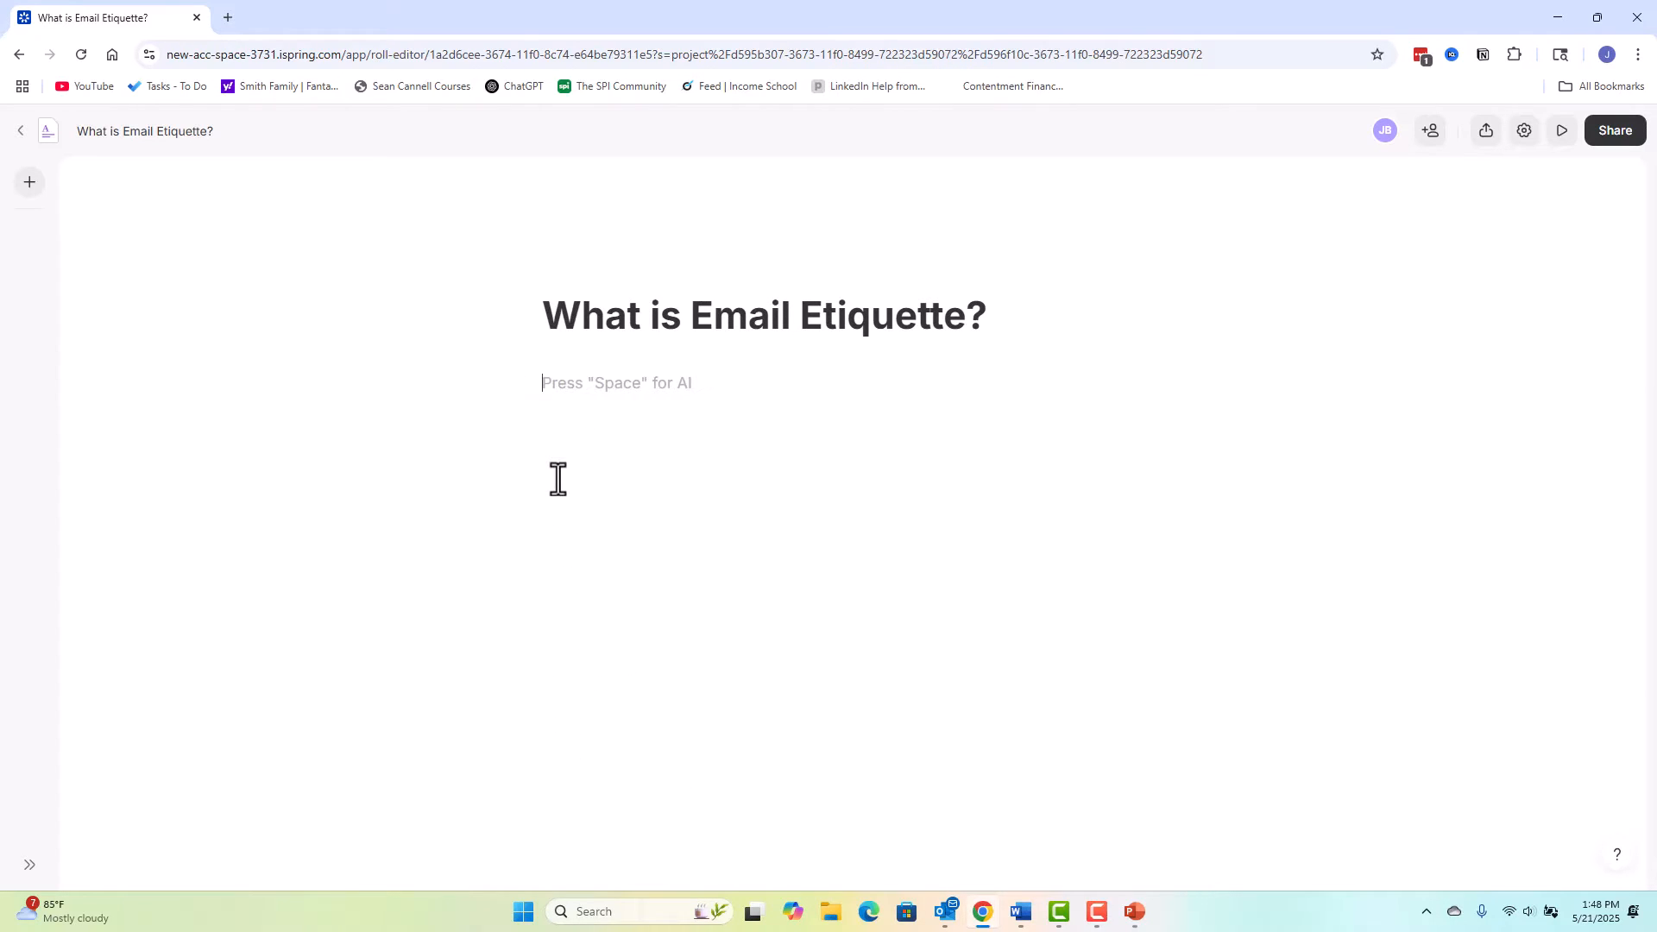
right_click(551, 382)
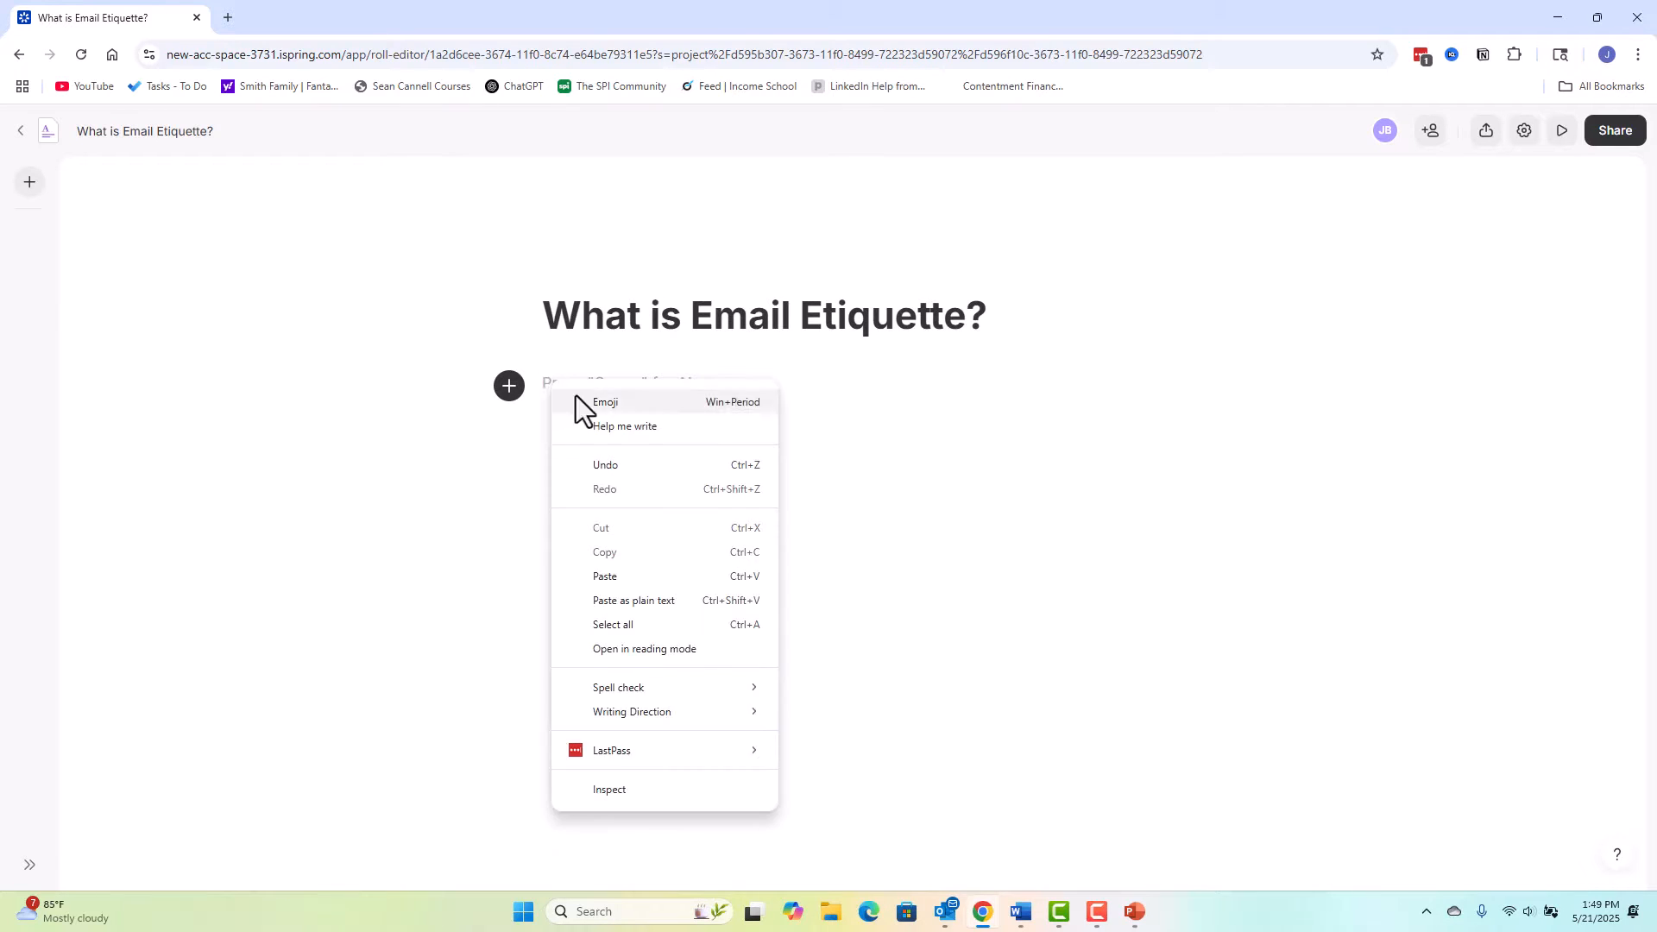
click(624, 584)
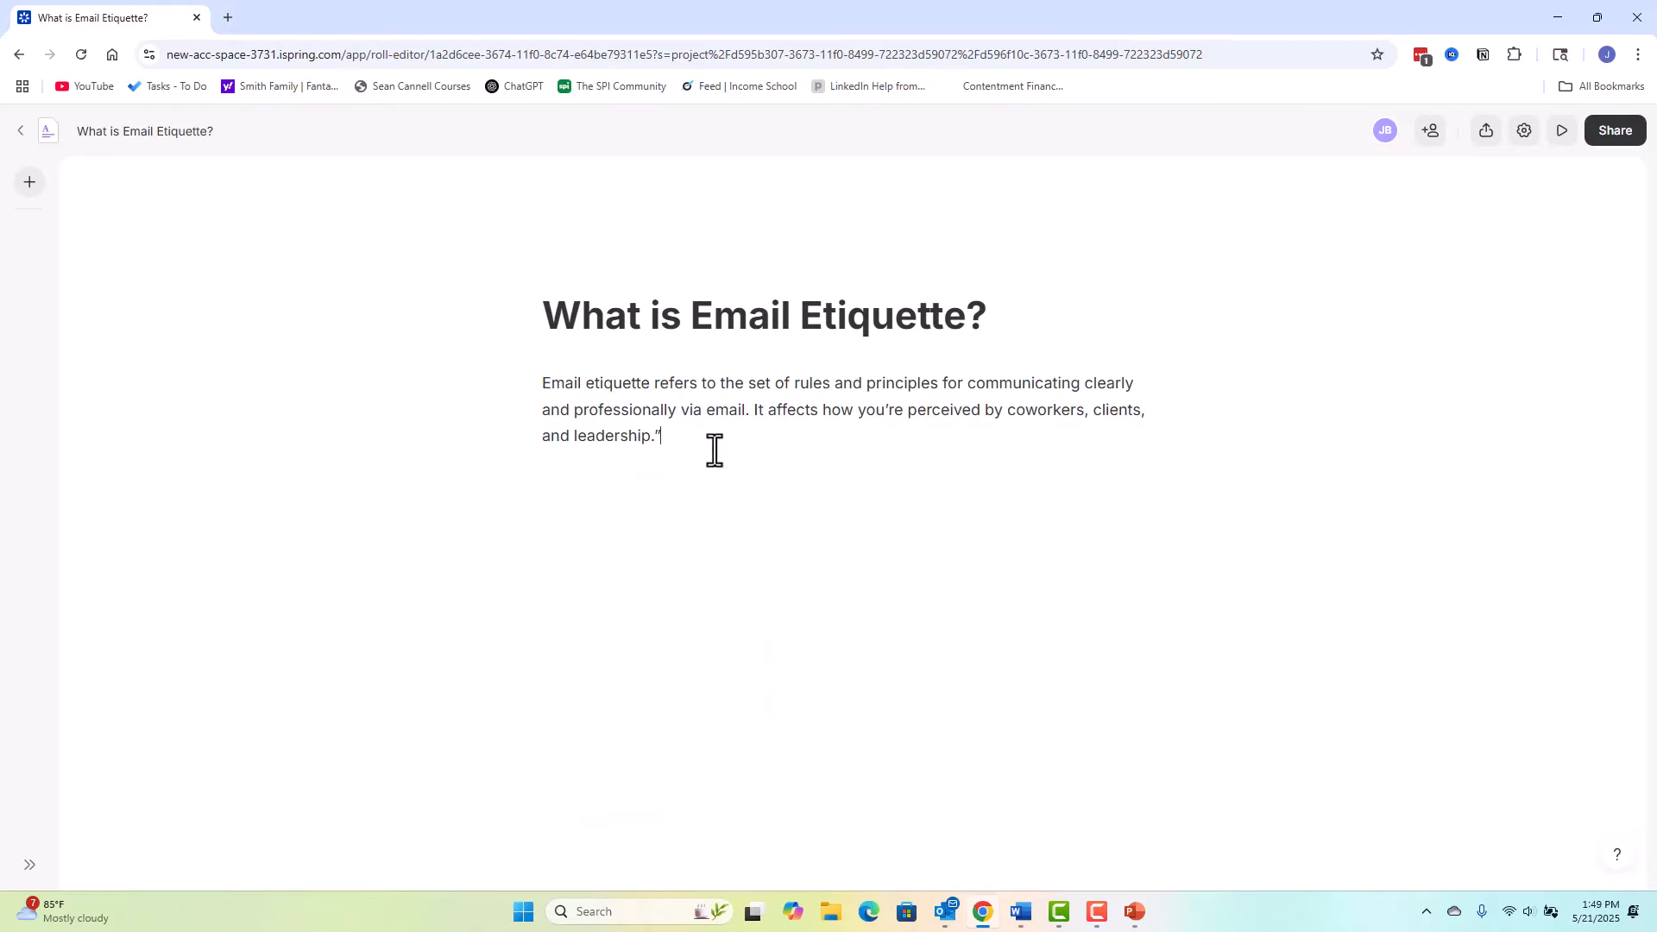
Step: Remove the stray closing quotation mark after "leadership." and insert a divider below the paragraph
key(Return)
click(509, 494)
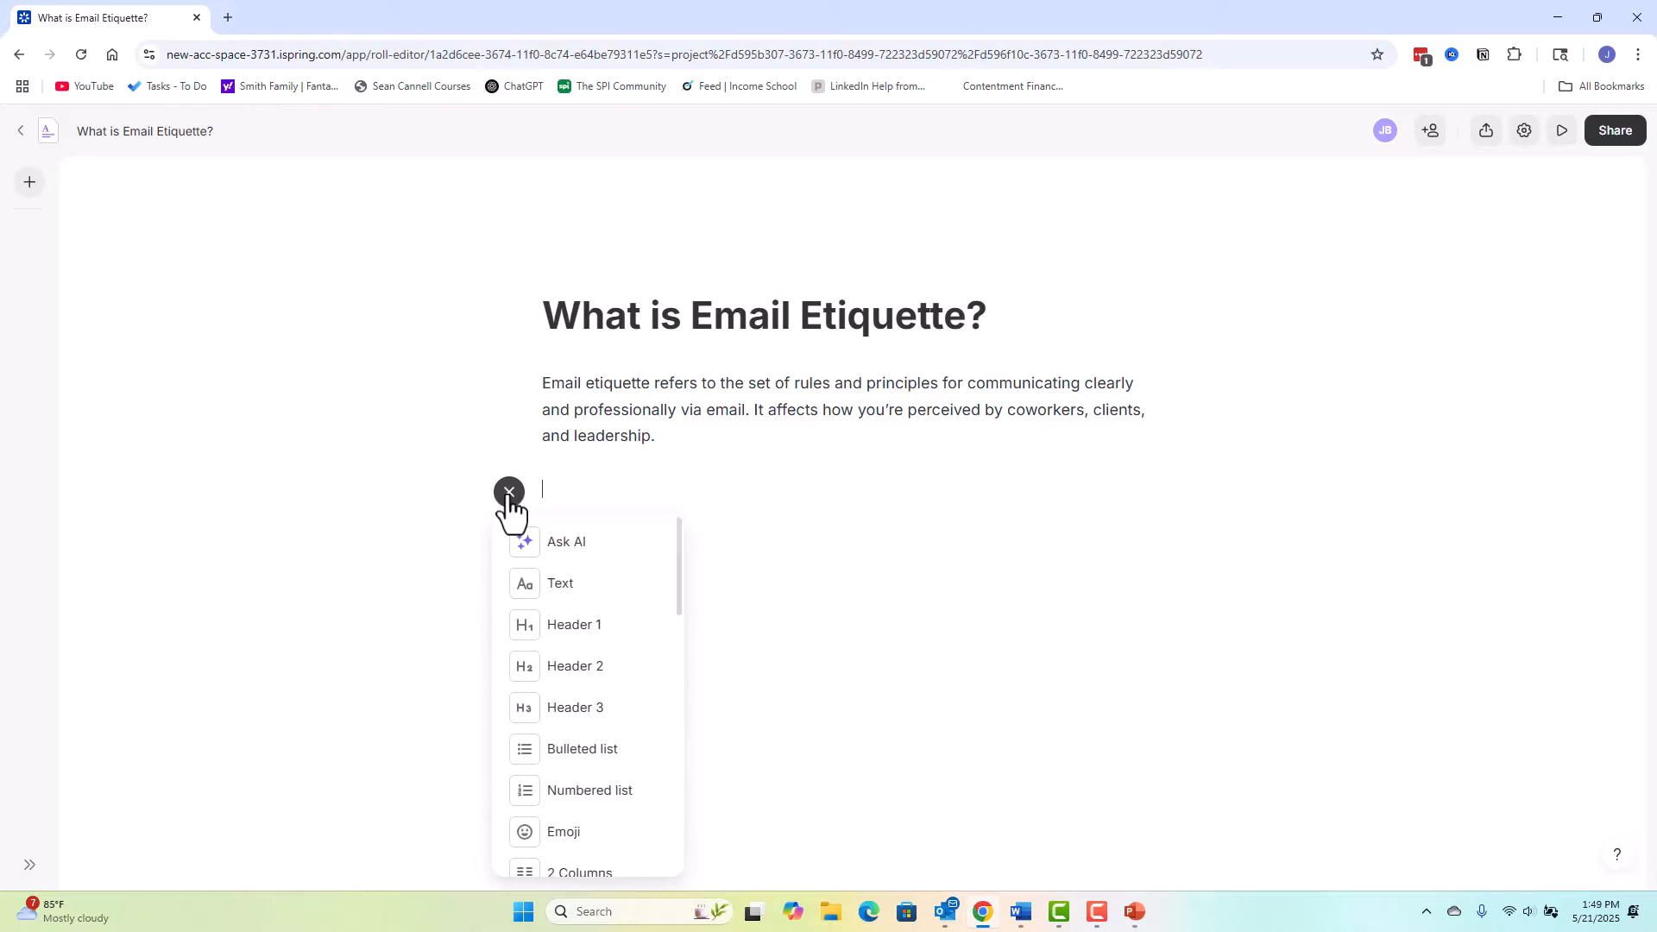
scroll(593, 682, down, 2)
scroll(592, 635, down, 4)
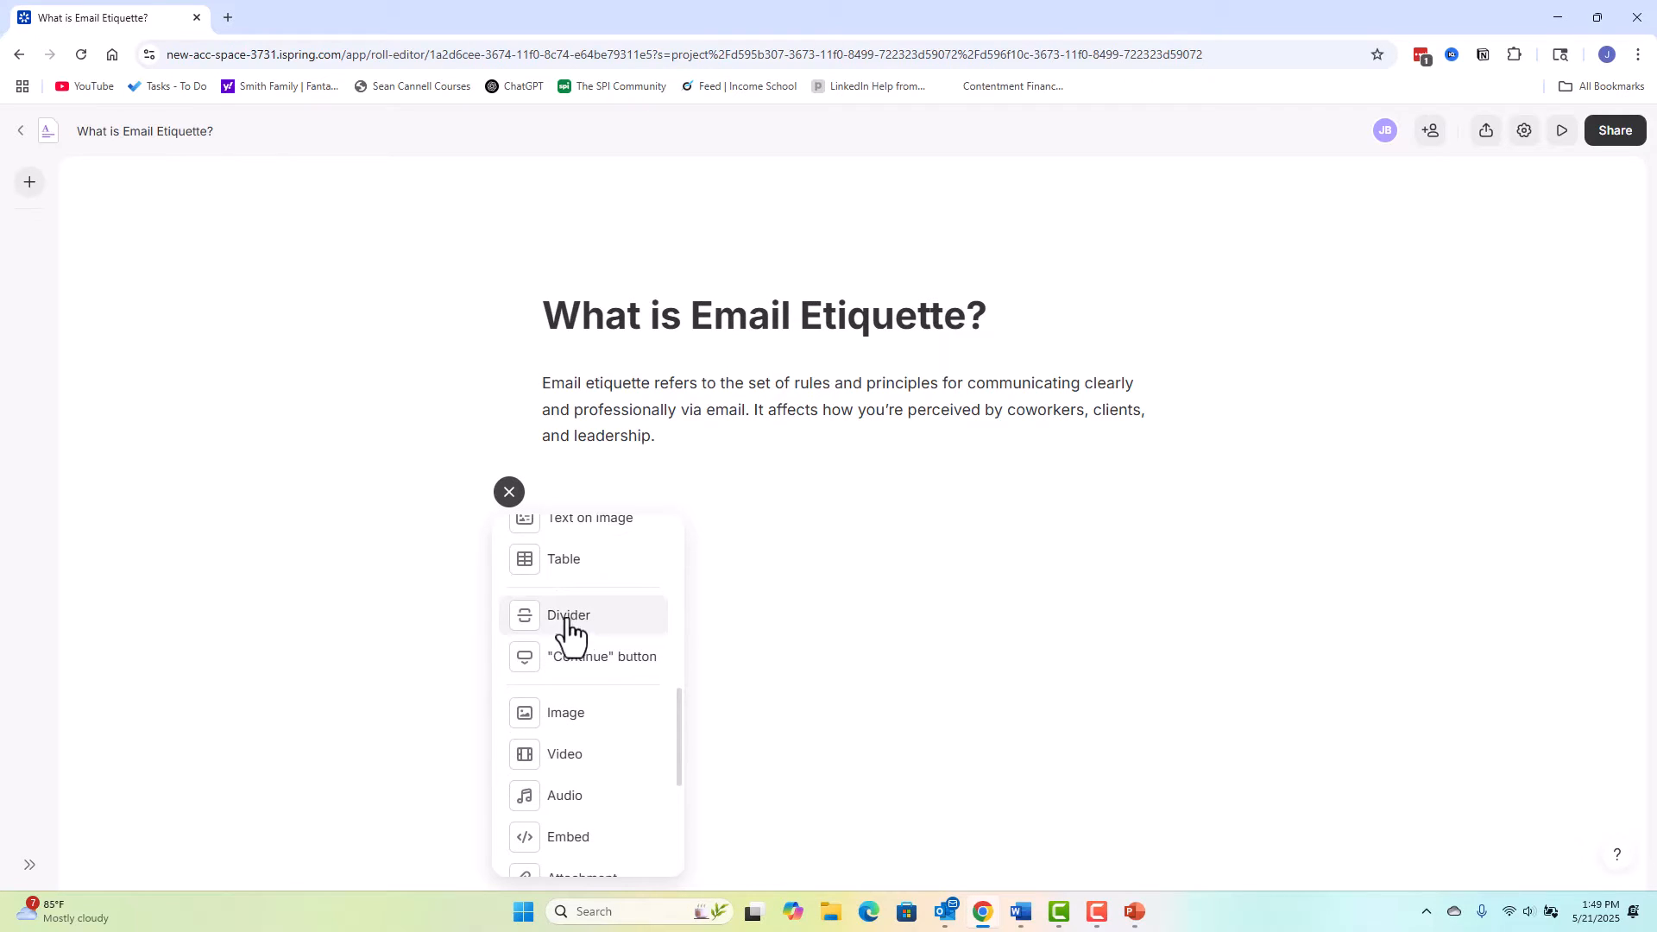
click(570, 624)
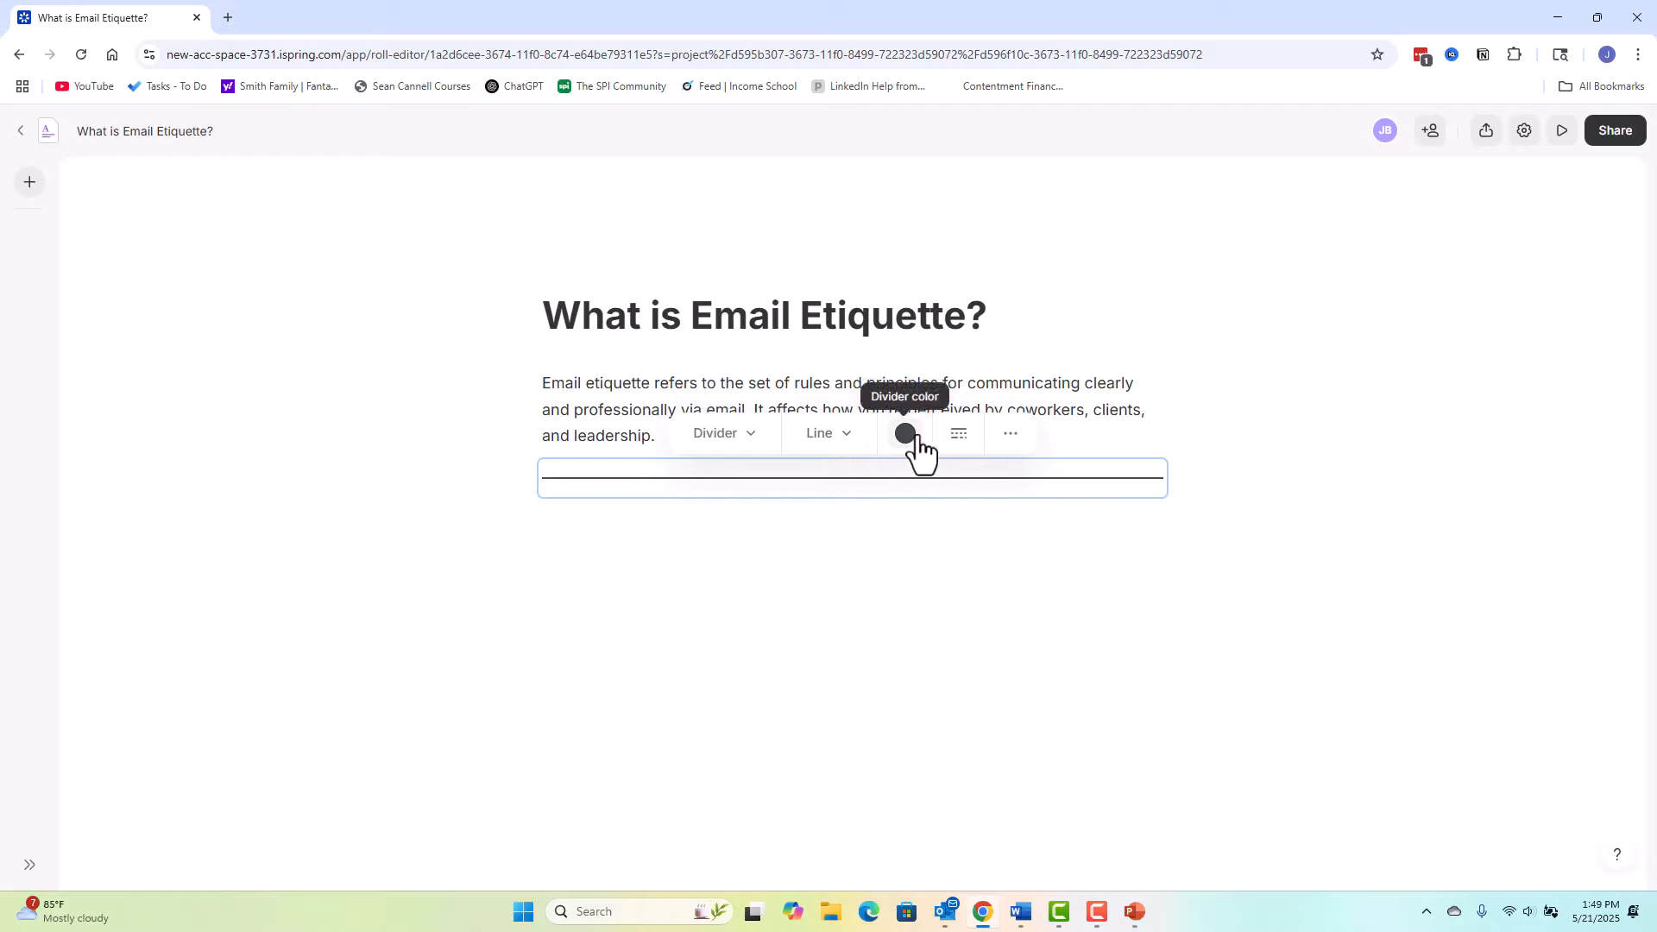
Step: Add bullets below the divider: Use a clear, descriptive subject line; Start with a professional greeting; Keep it concise; Avoid slang and emojis; Use a courteous sign-off
click(555, 526)
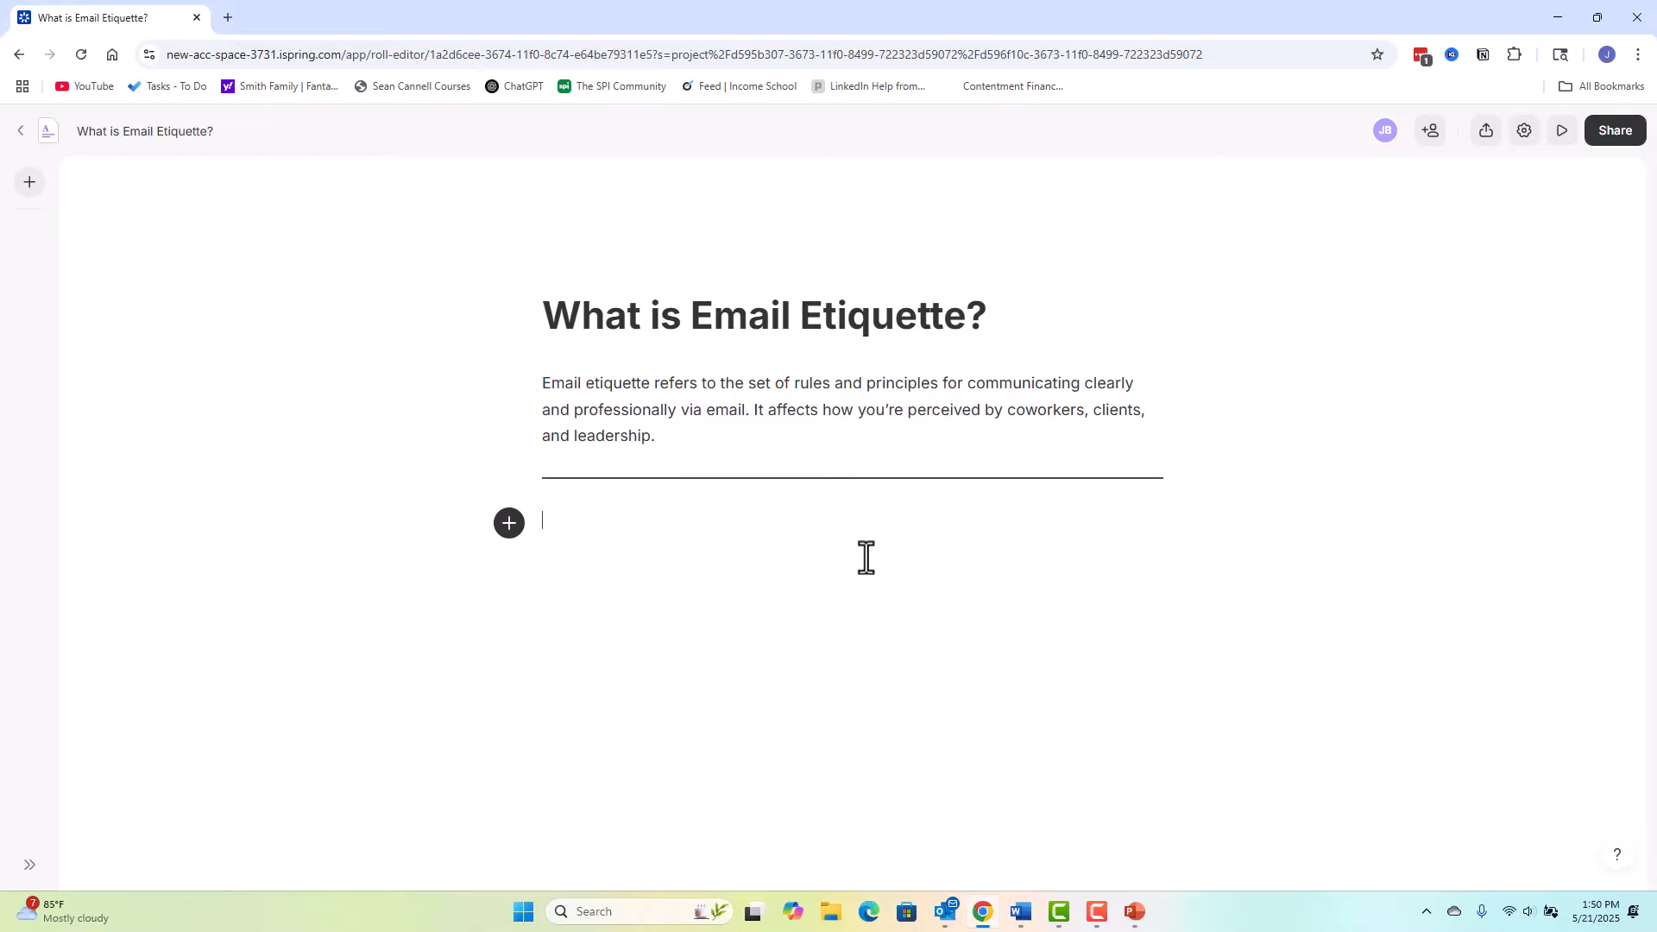
click(508, 524)
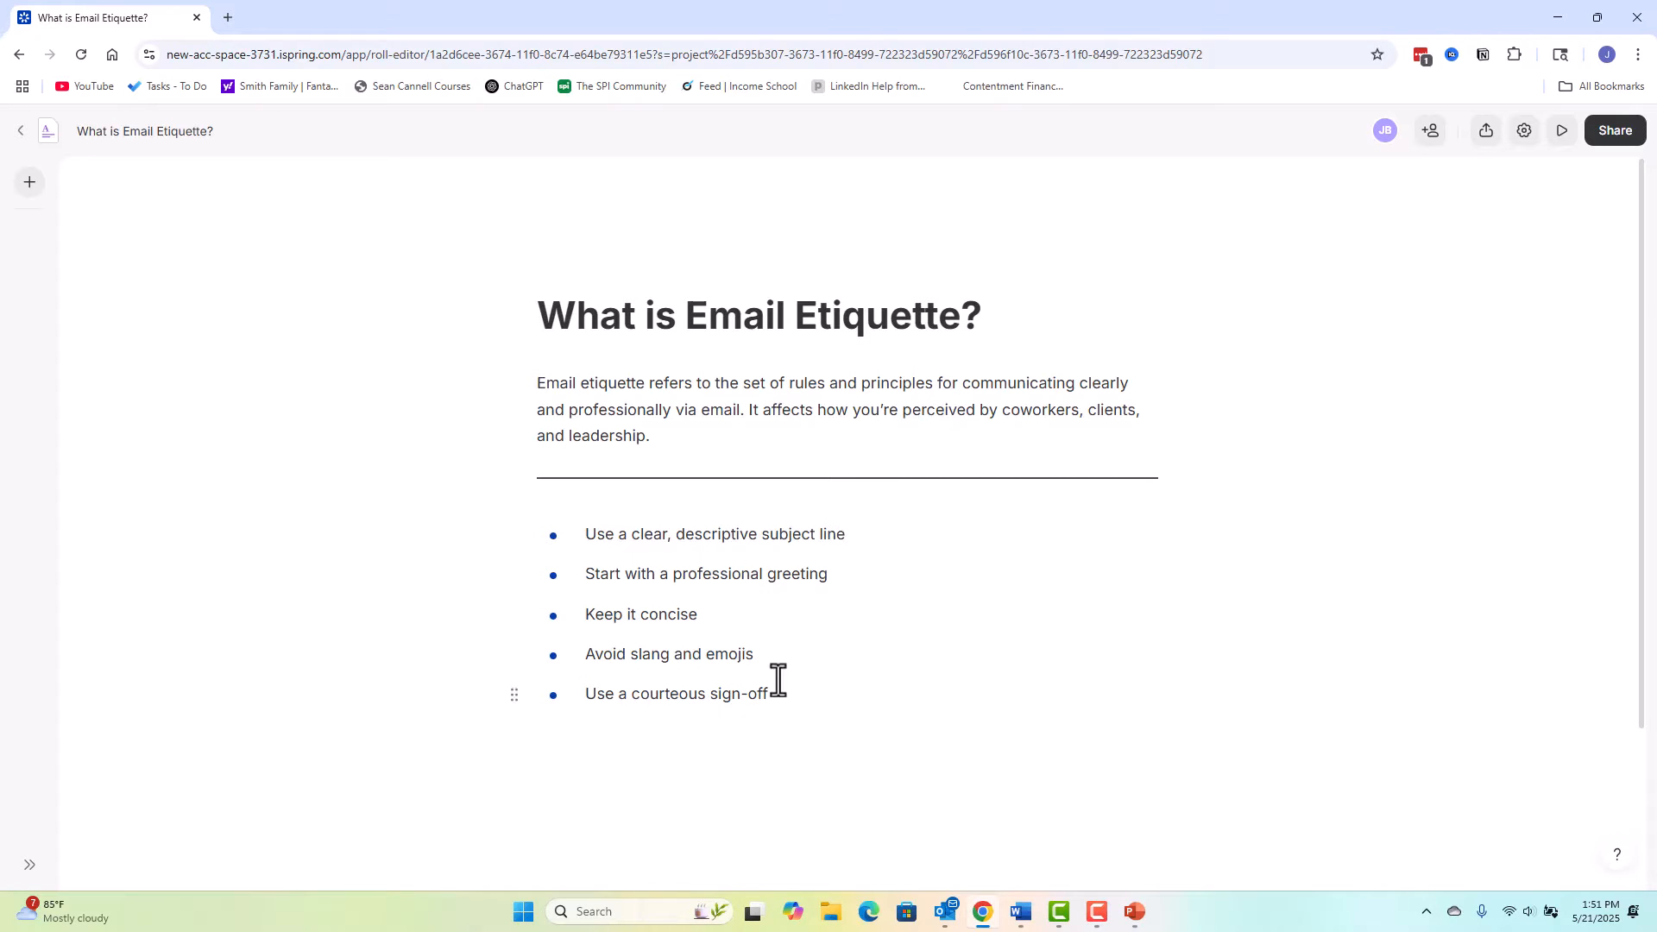
Step: Insert the "email" JPG from the NewProject pictures folder below the bulleted list and make the image slightly smaller
mouse_move(566, 774)
click(504, 765)
scroll(599, 518, down, 6)
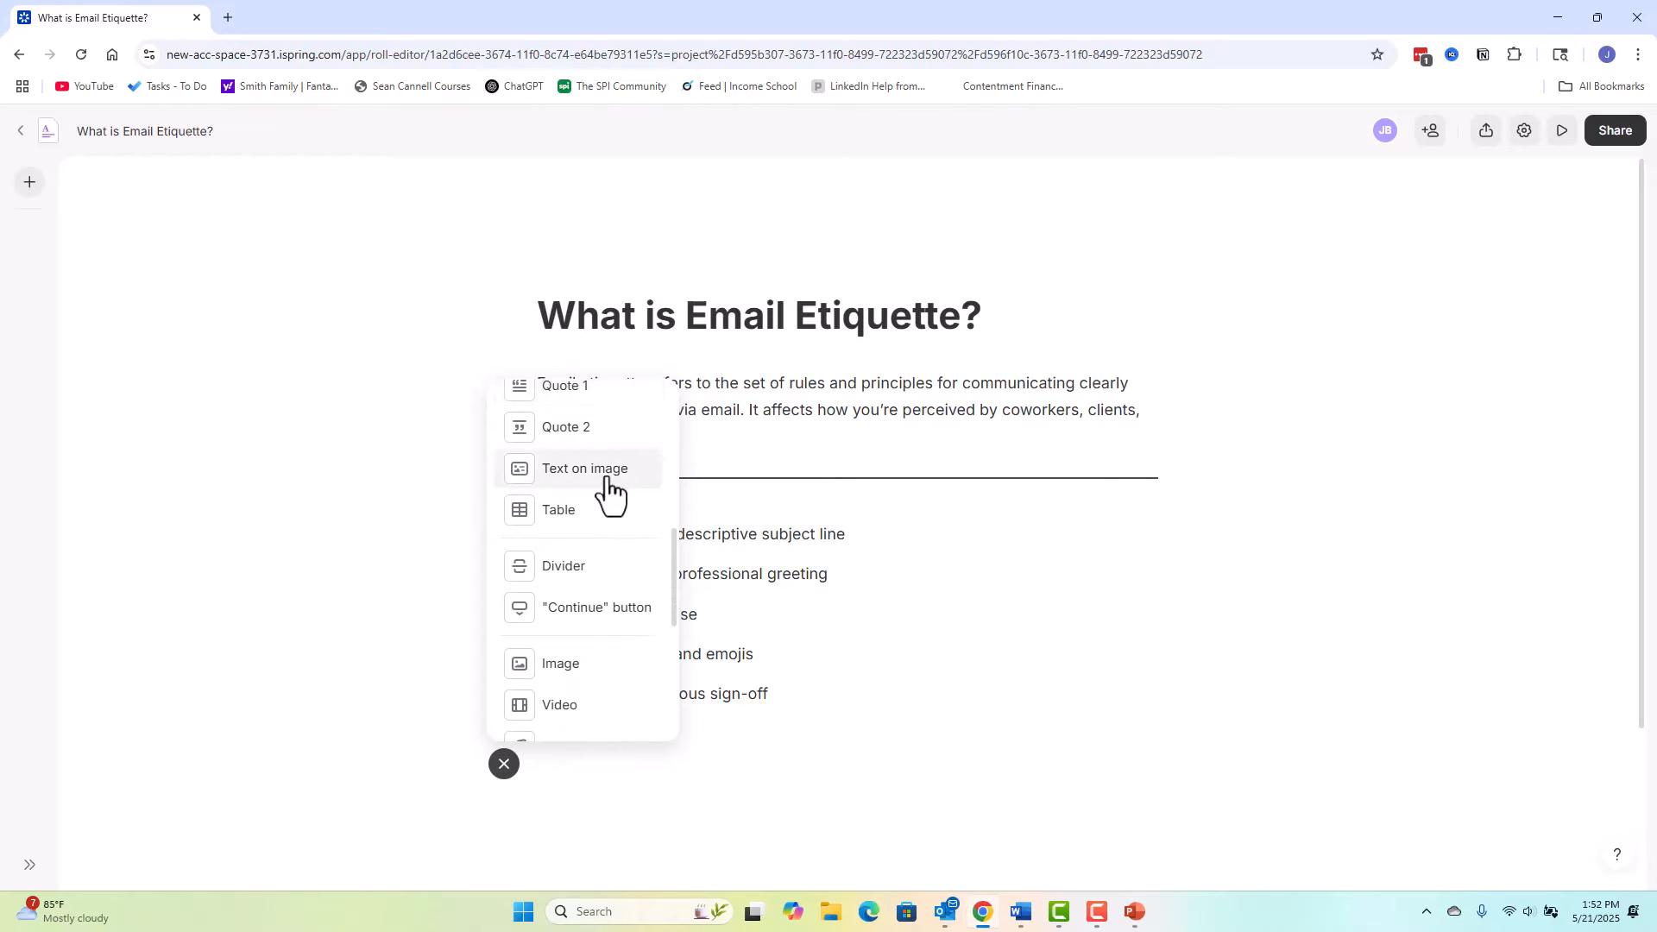
scroll(610, 566, down, 2)
click(571, 578)
click(191, 214)
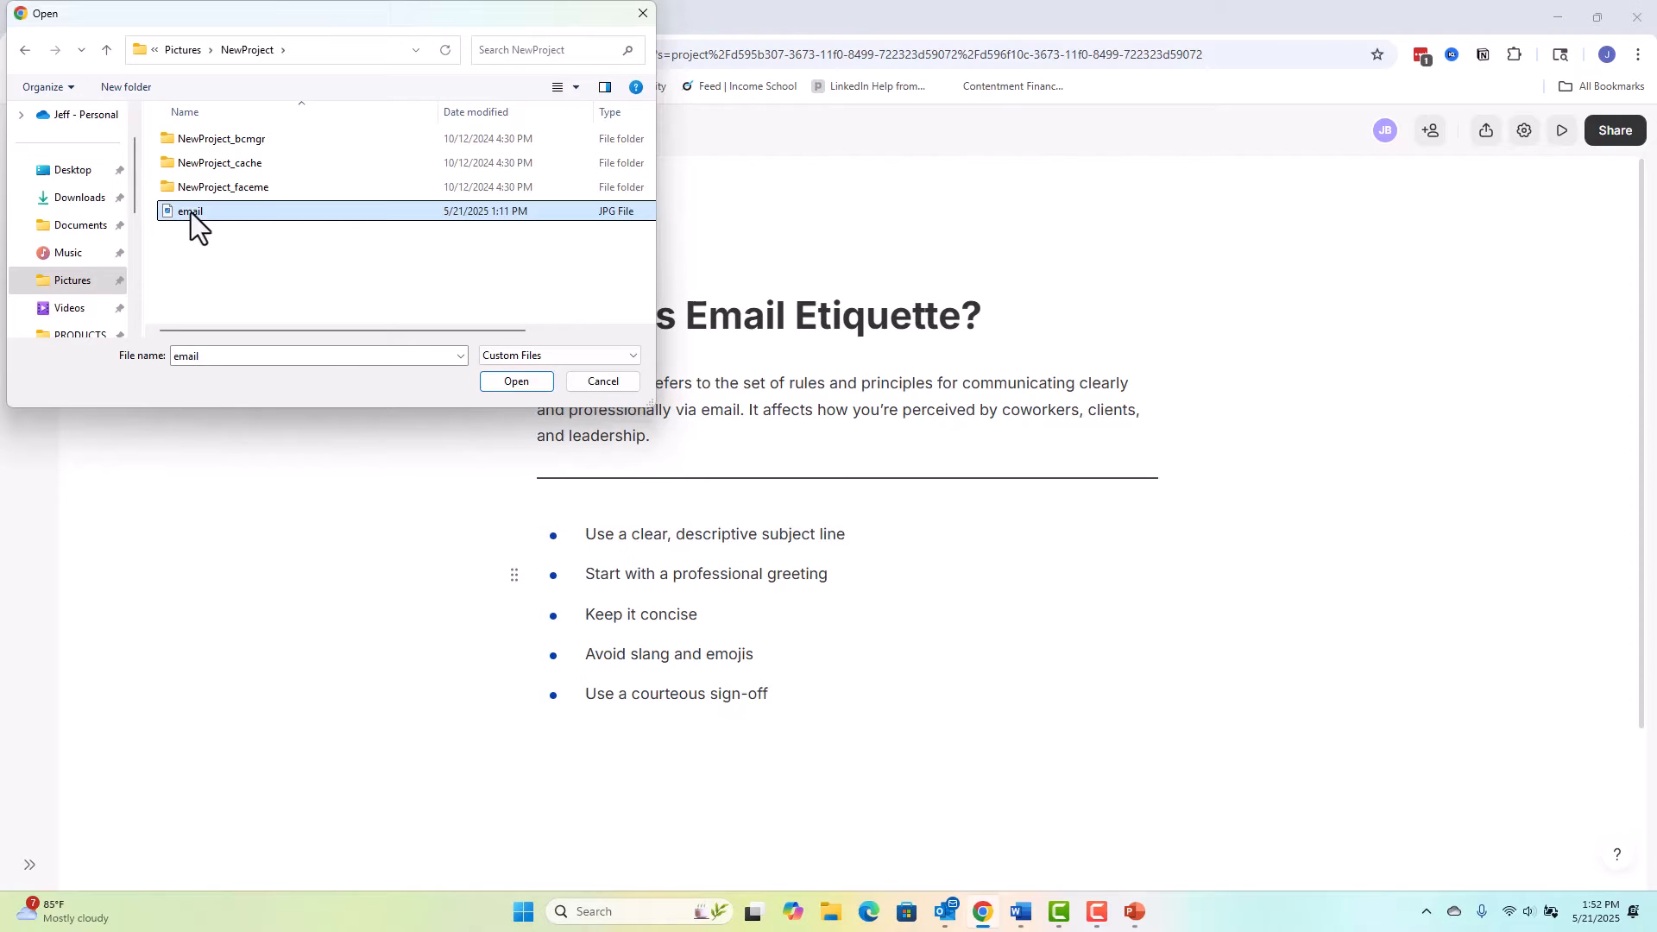
click(516, 381)
scroll(1258, 622, down, 5)
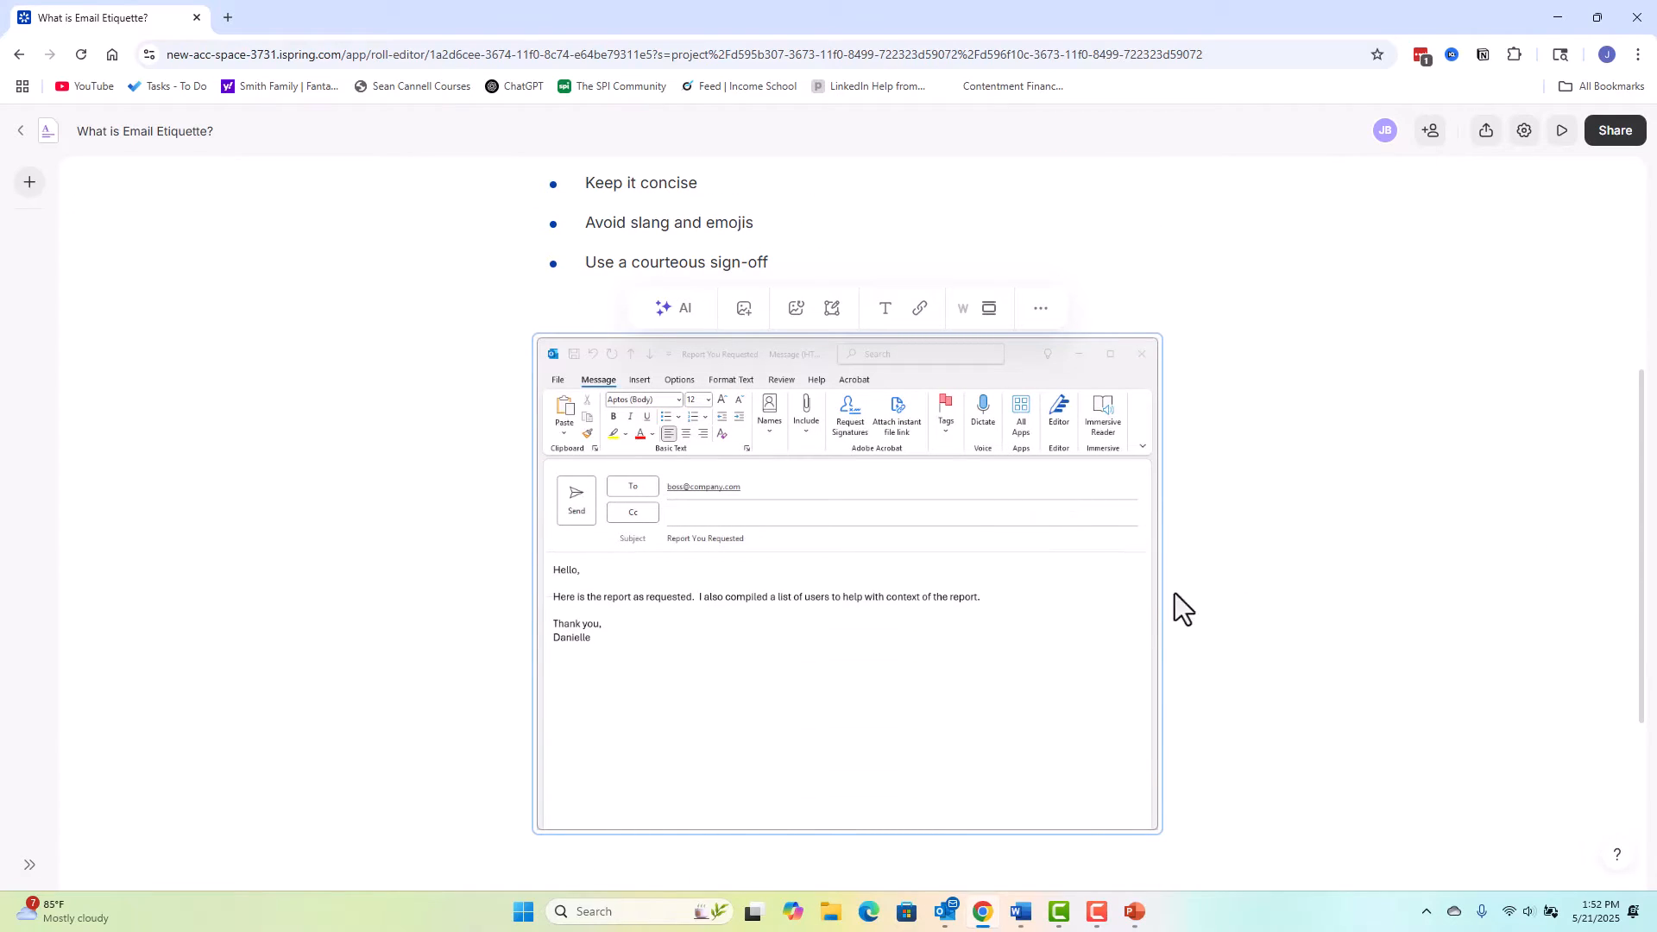
drag(1147, 586, 1106, 571)
Step: Insert a Quote 1 block below the image reading "Write emails as if your boss—and their boss—might read them."
scroll(605, 544, down, 3)
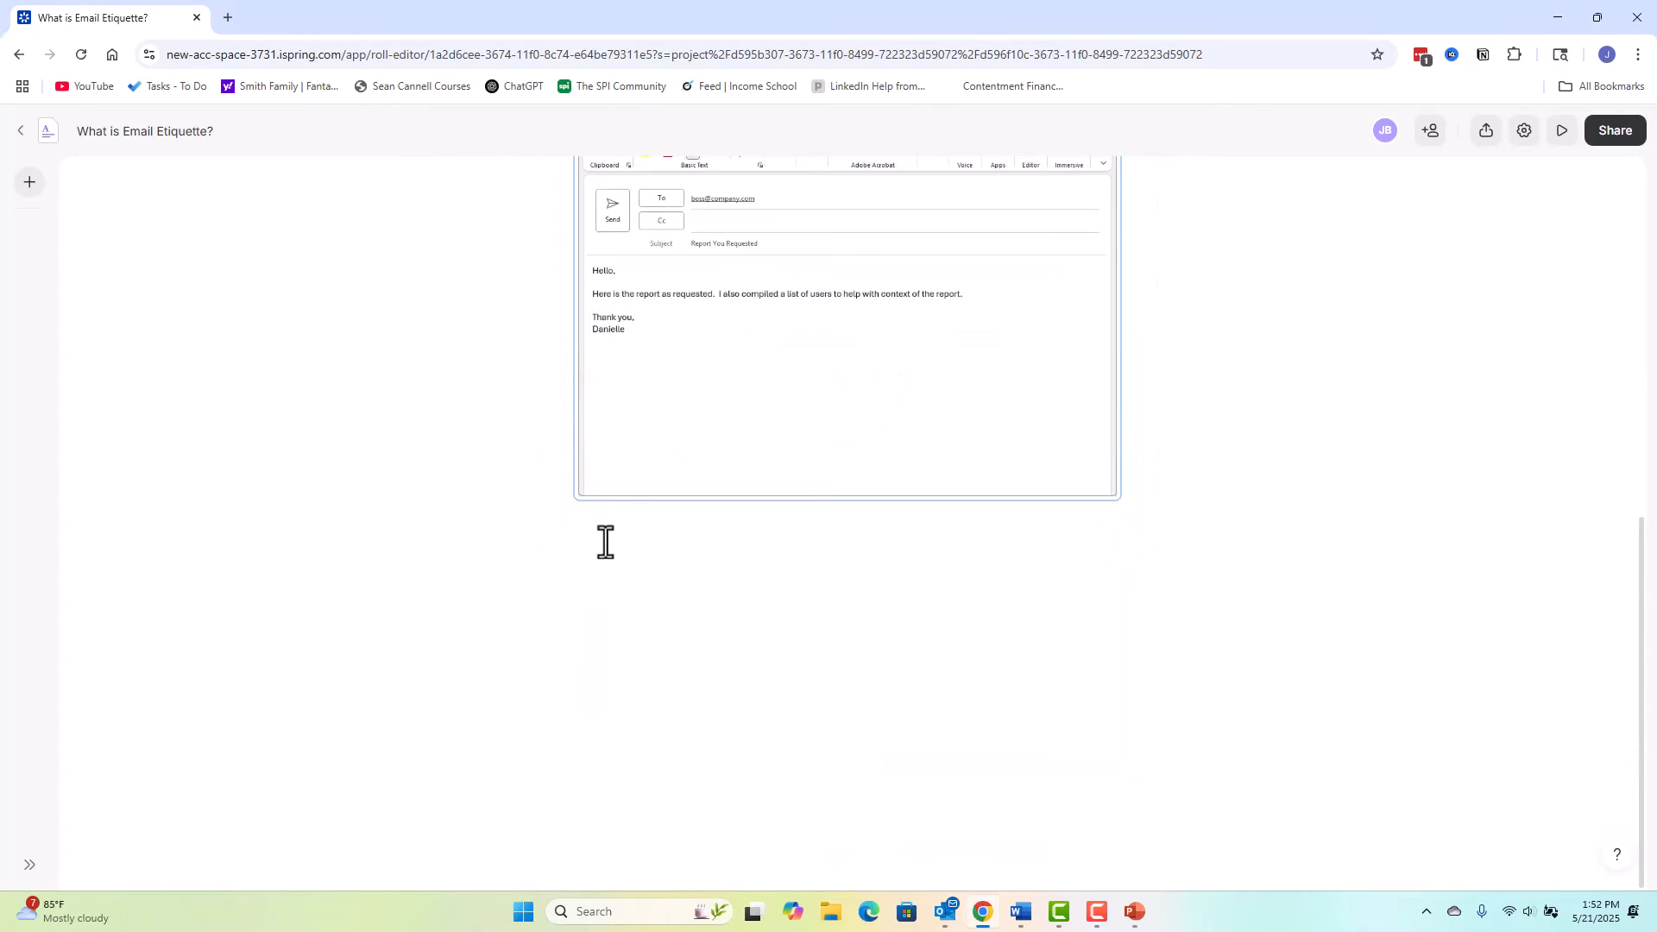
click(594, 534)
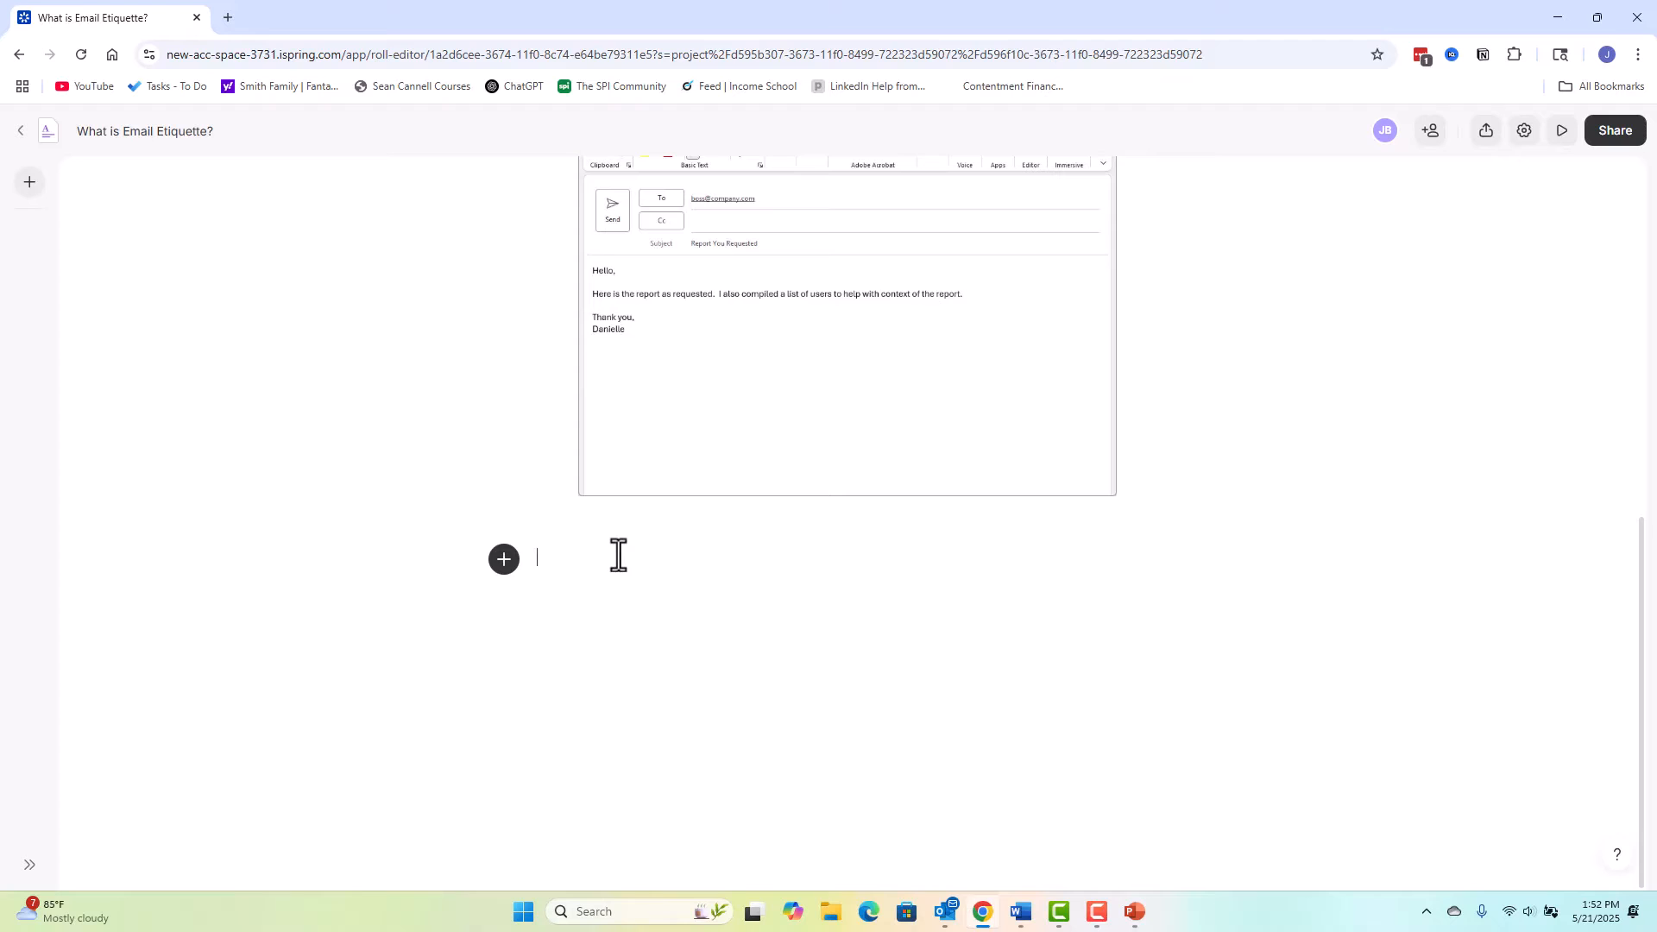
click(504, 559)
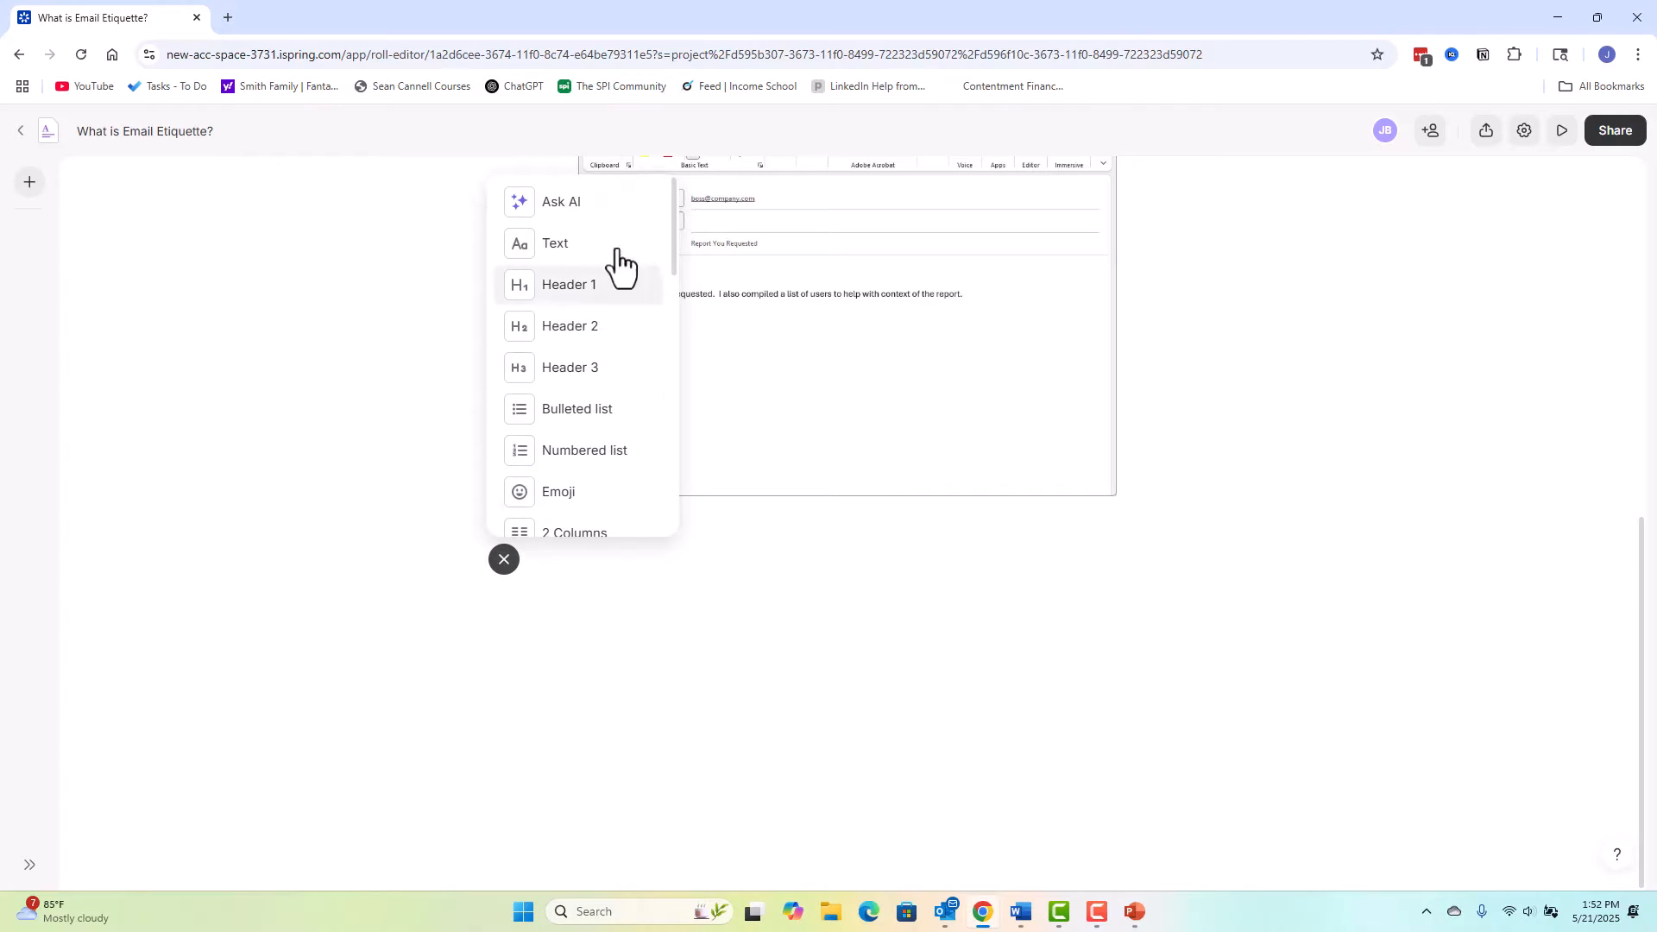
scroll(571, 427, down, 2)
scroll(570, 414, down, 3)
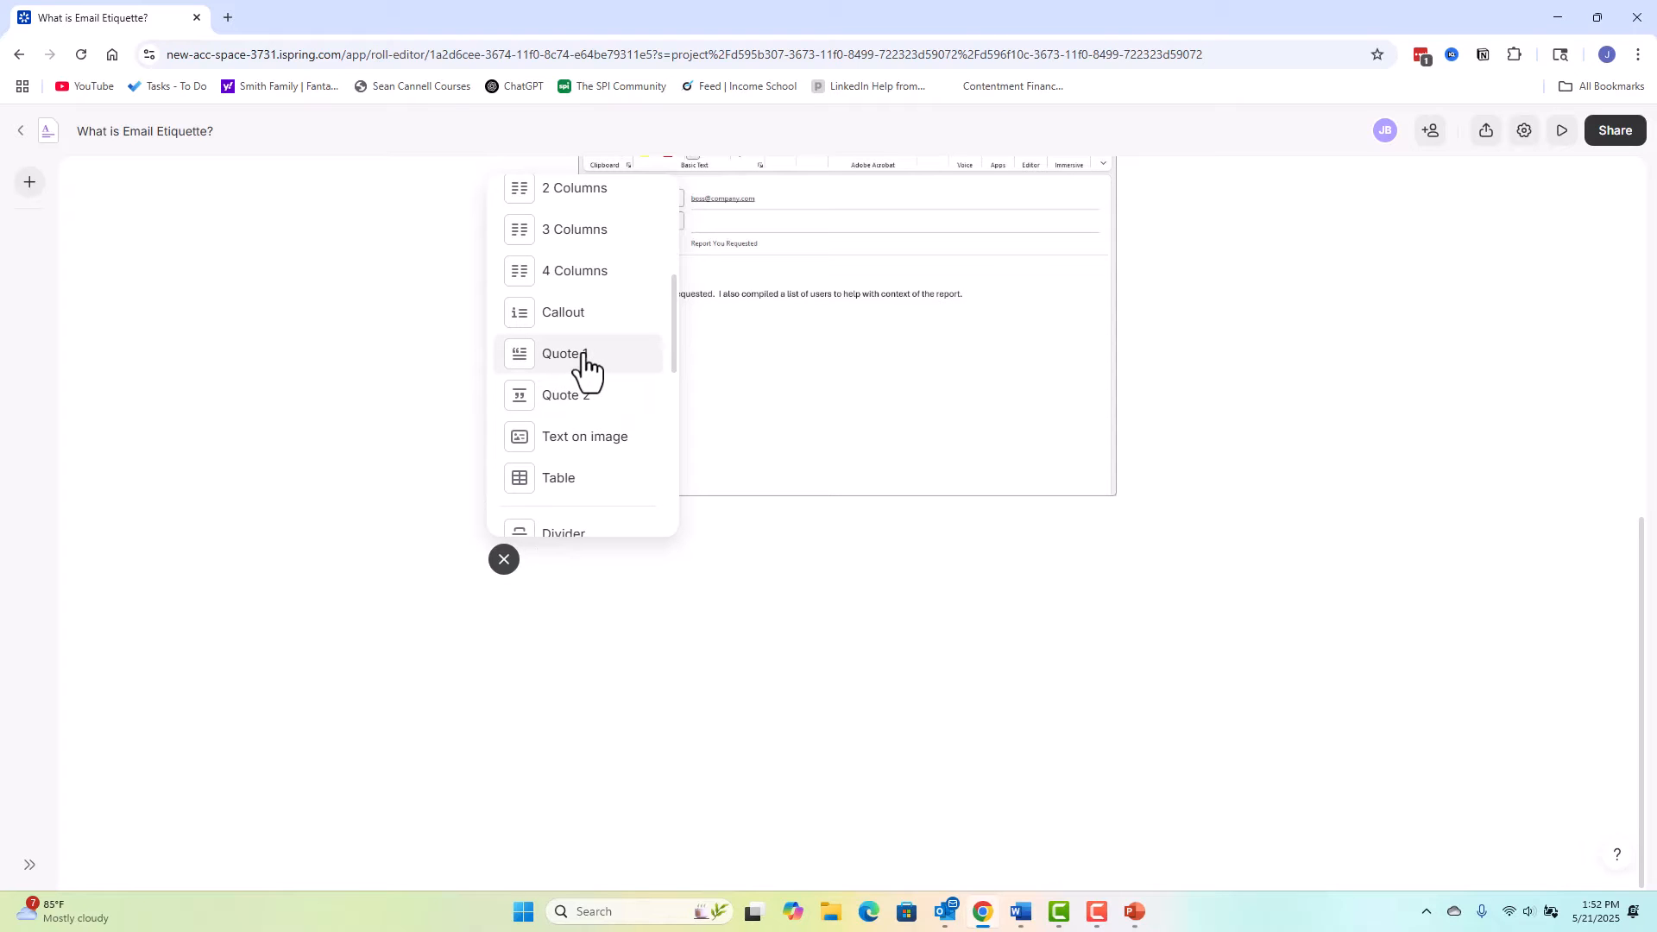
click(583, 356)
right_click(574, 563)
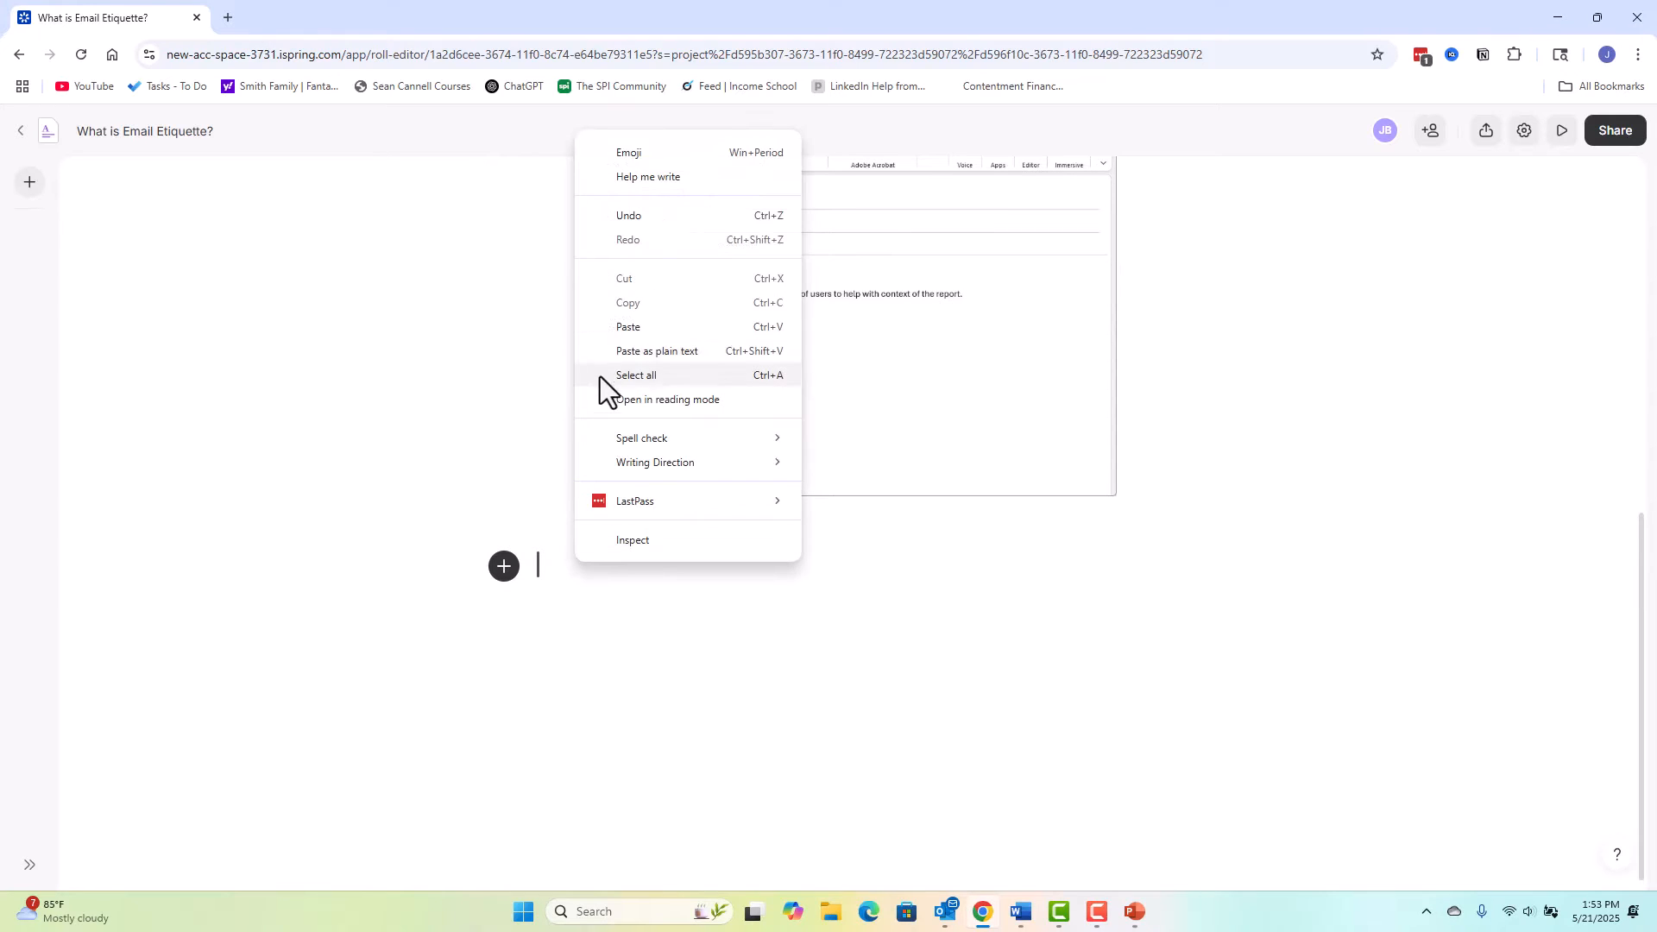
click(655, 350)
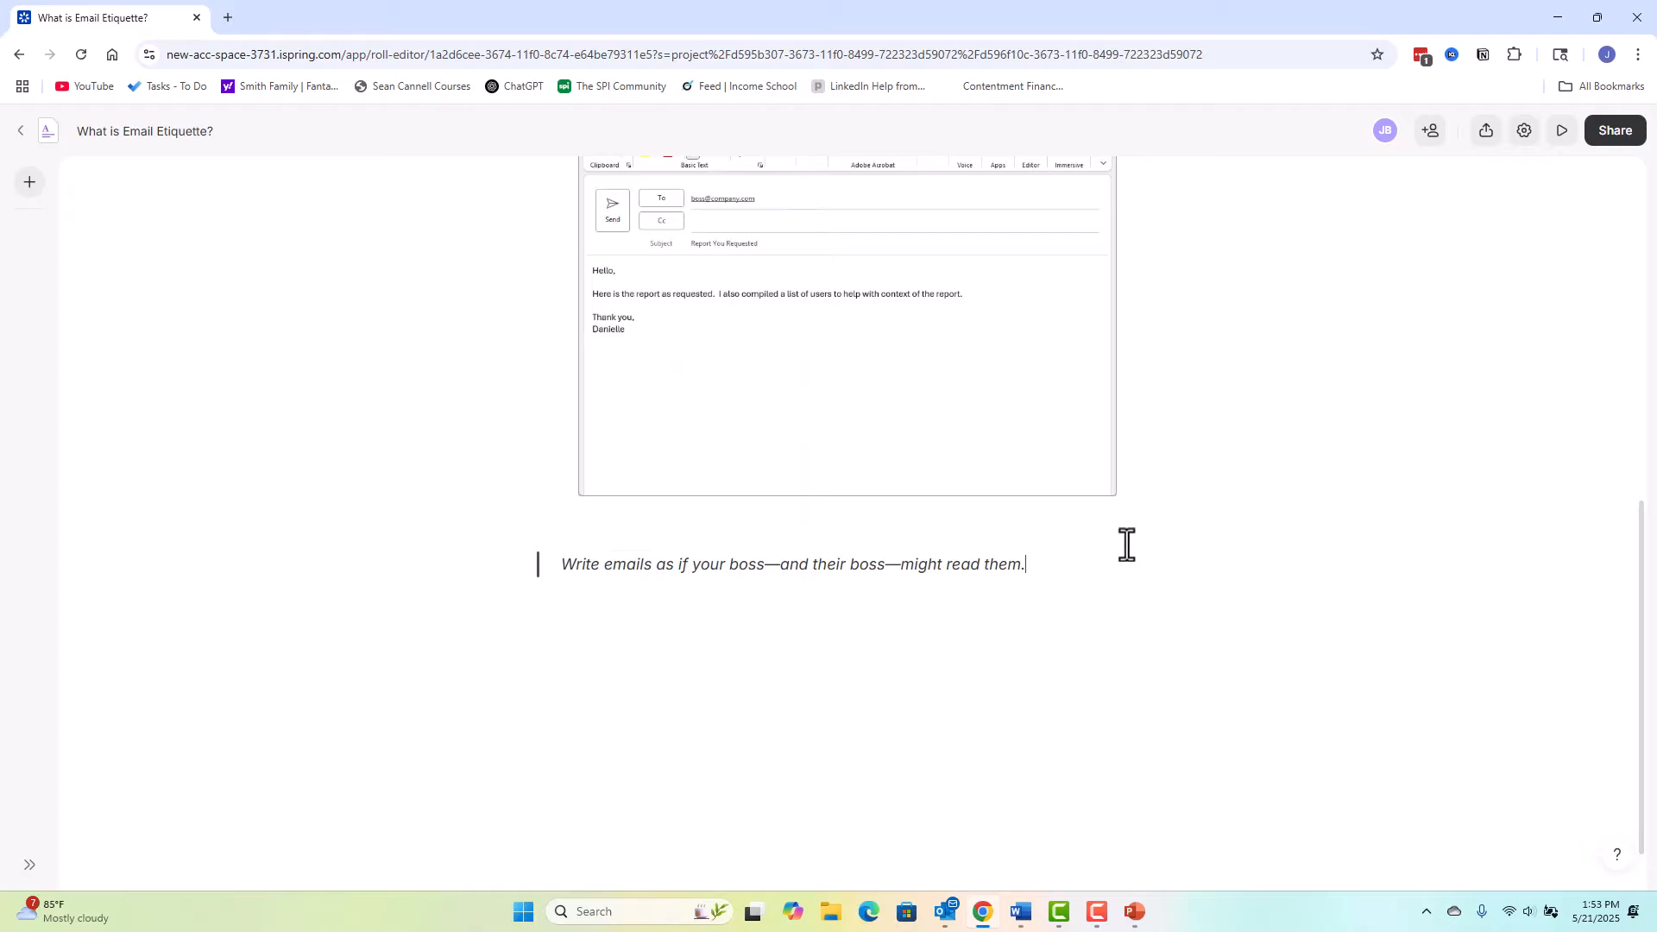
Step: Insert a flashcards block below the quote and delete two of its cards so a single card is left
click(545, 627)
click(504, 628)
scroll(570, 501, down, 5)
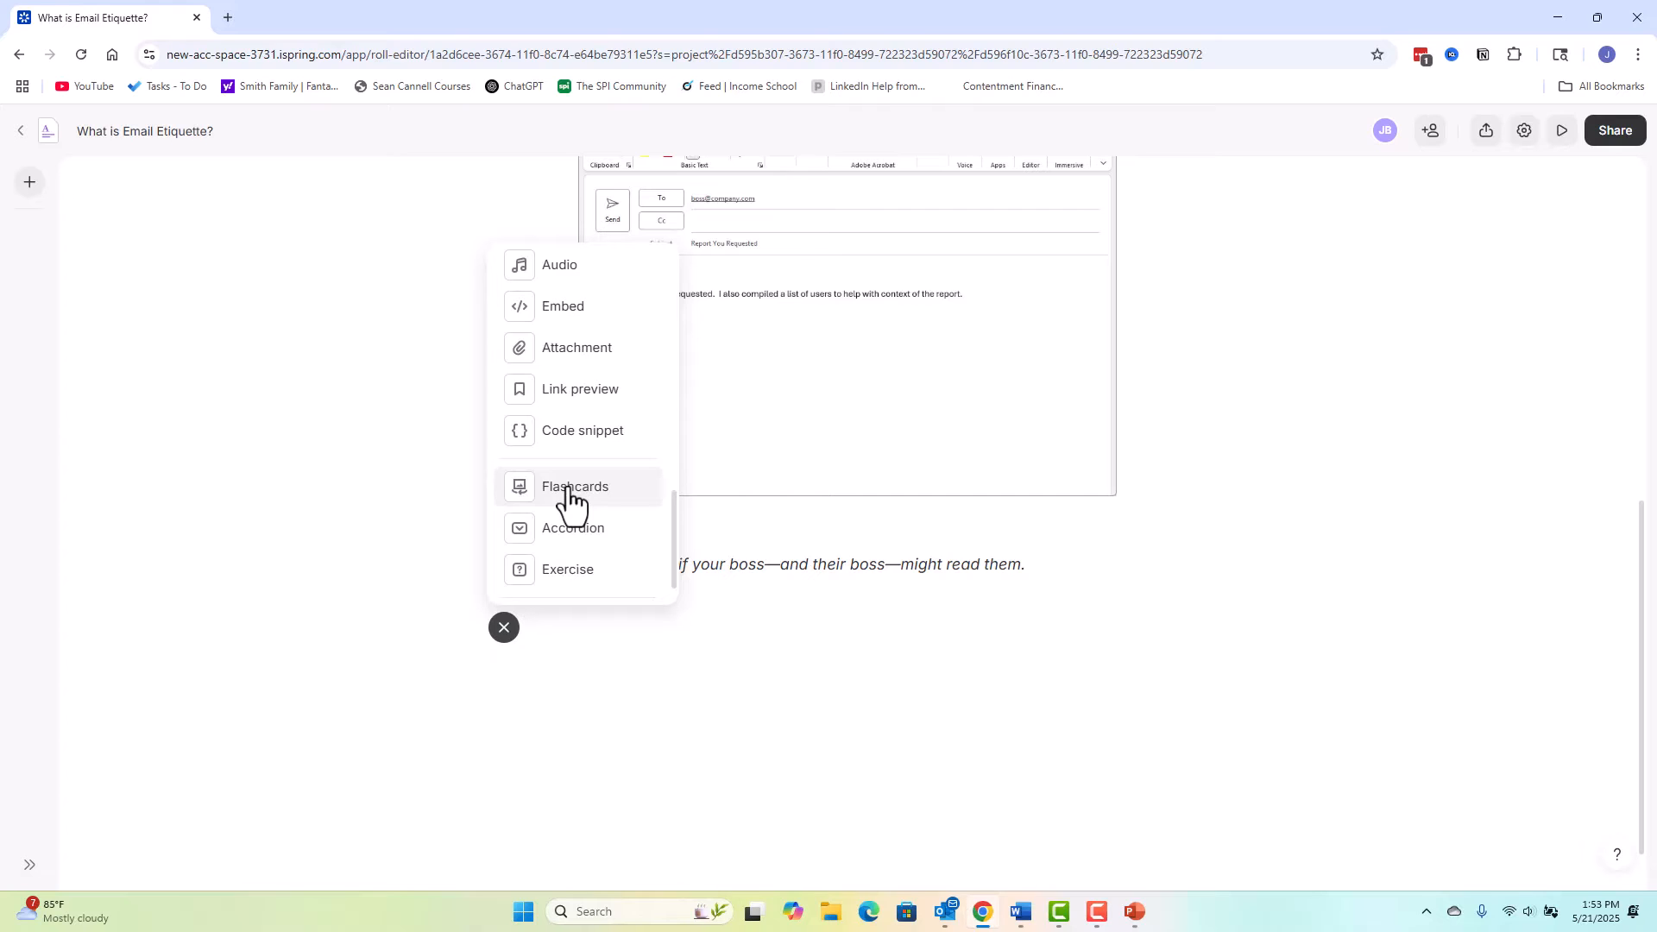
click(570, 490)
scroll(1463, 474, down, 1)
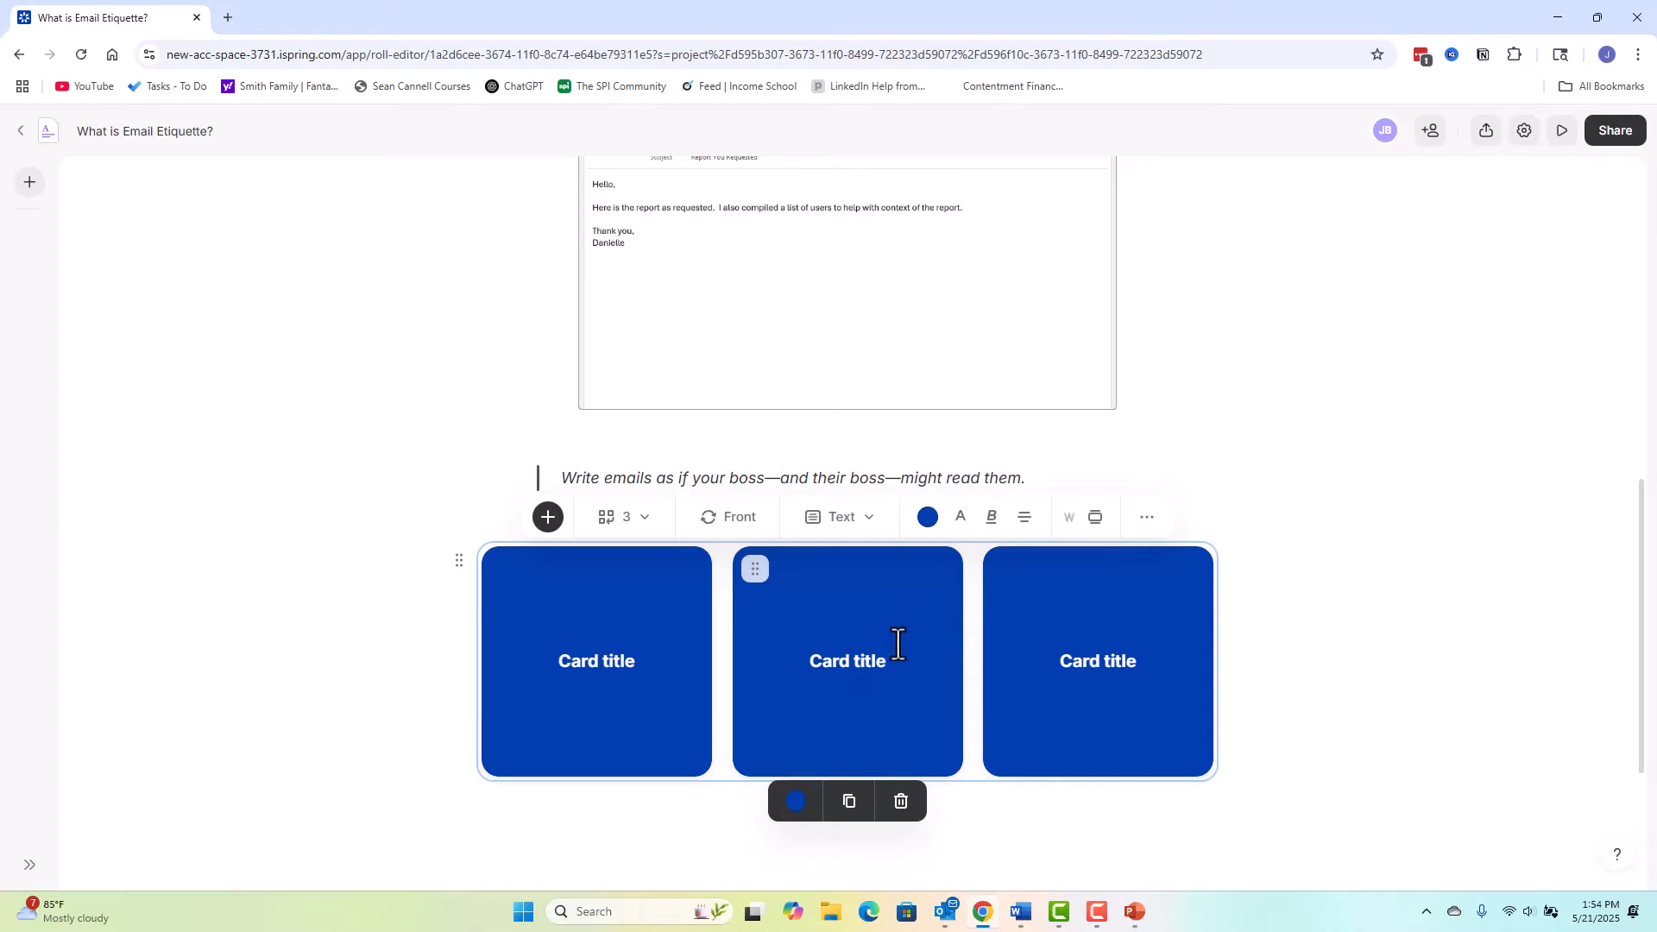
click(901, 803)
scroll(1014, 692, down, 3)
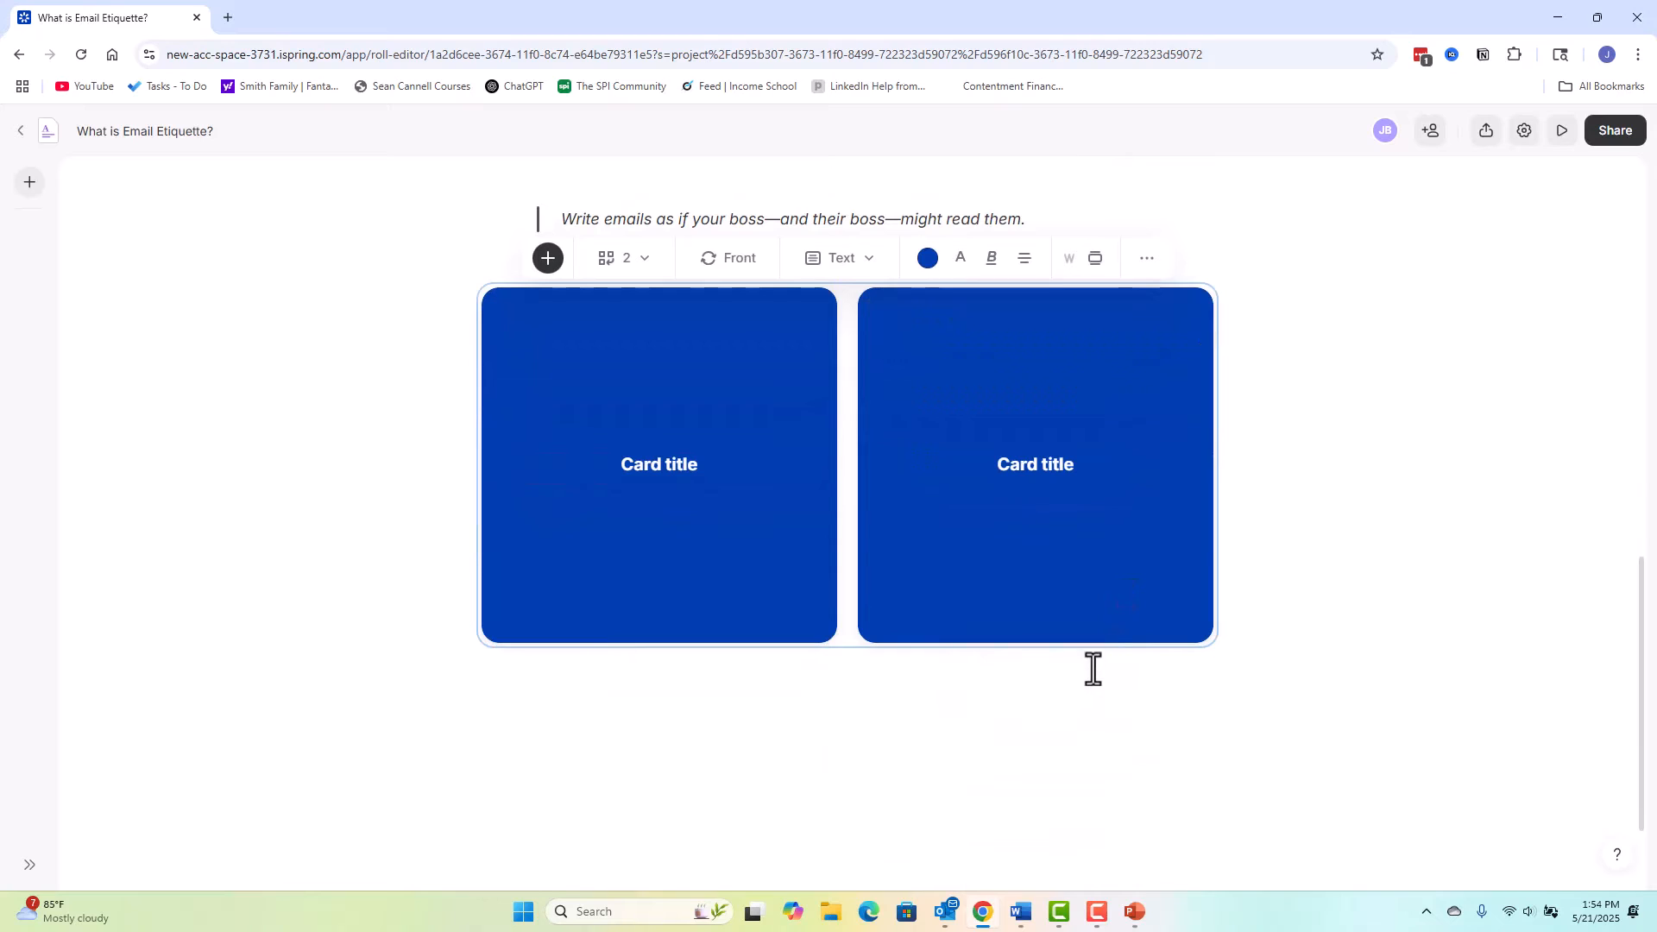
click(1093, 670)
Step: Set the front of the flashcard to "What should you always include at the end of an email?"
mouse_move(897, 466)
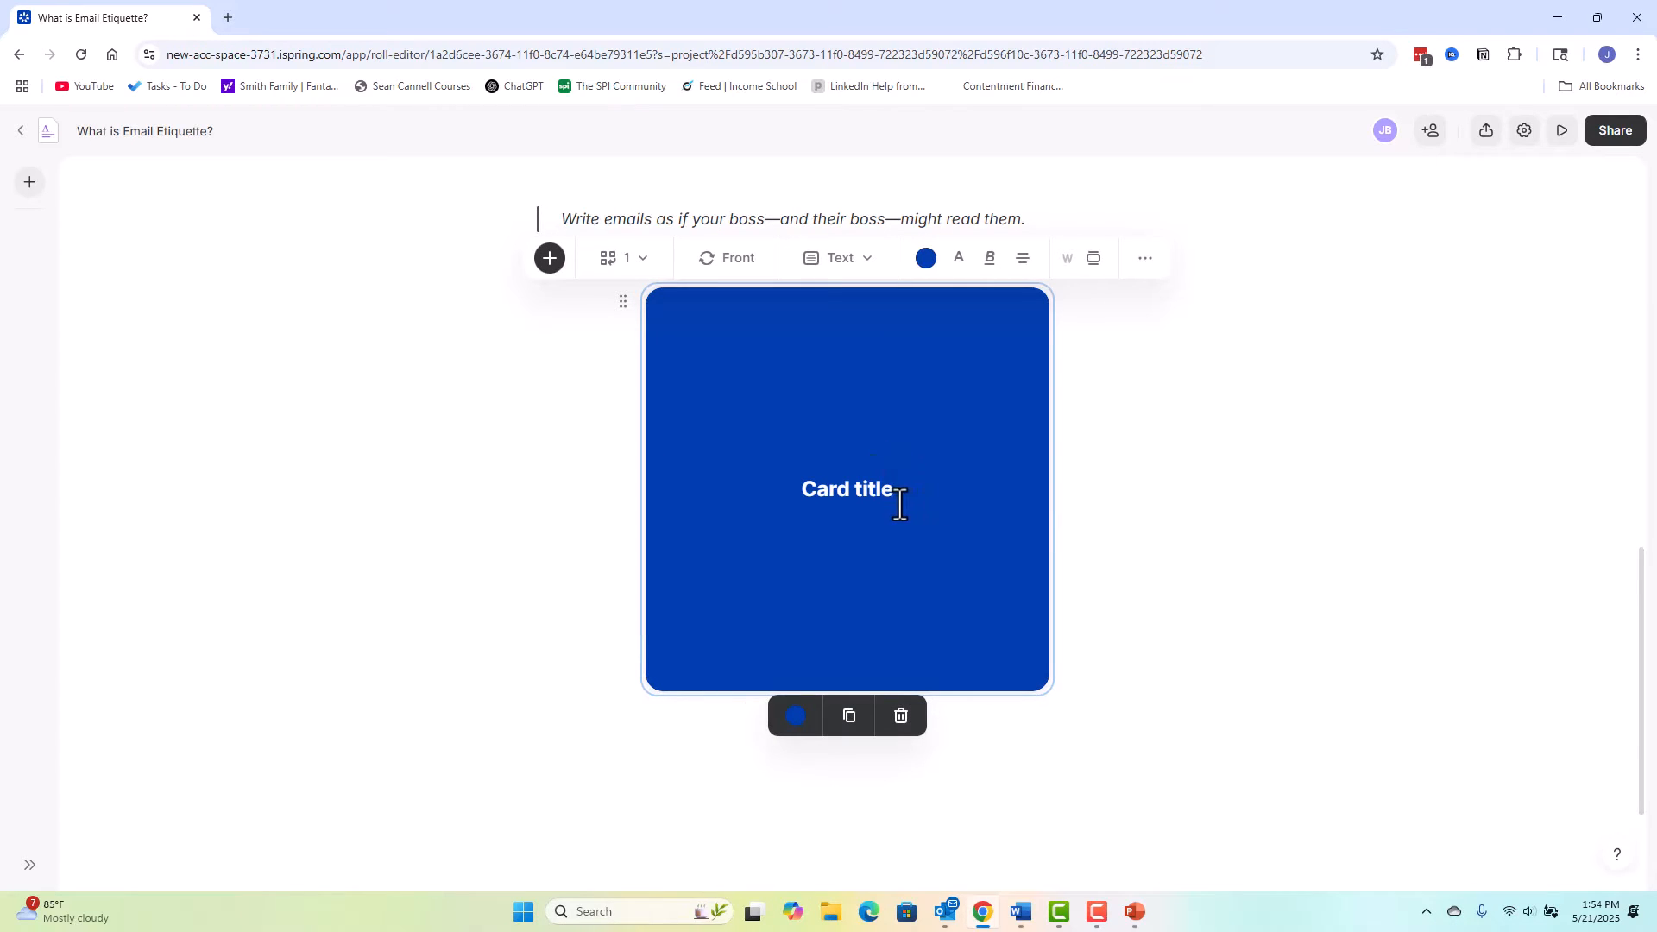
click(904, 504)
text(What should you always include at the end of an email?)
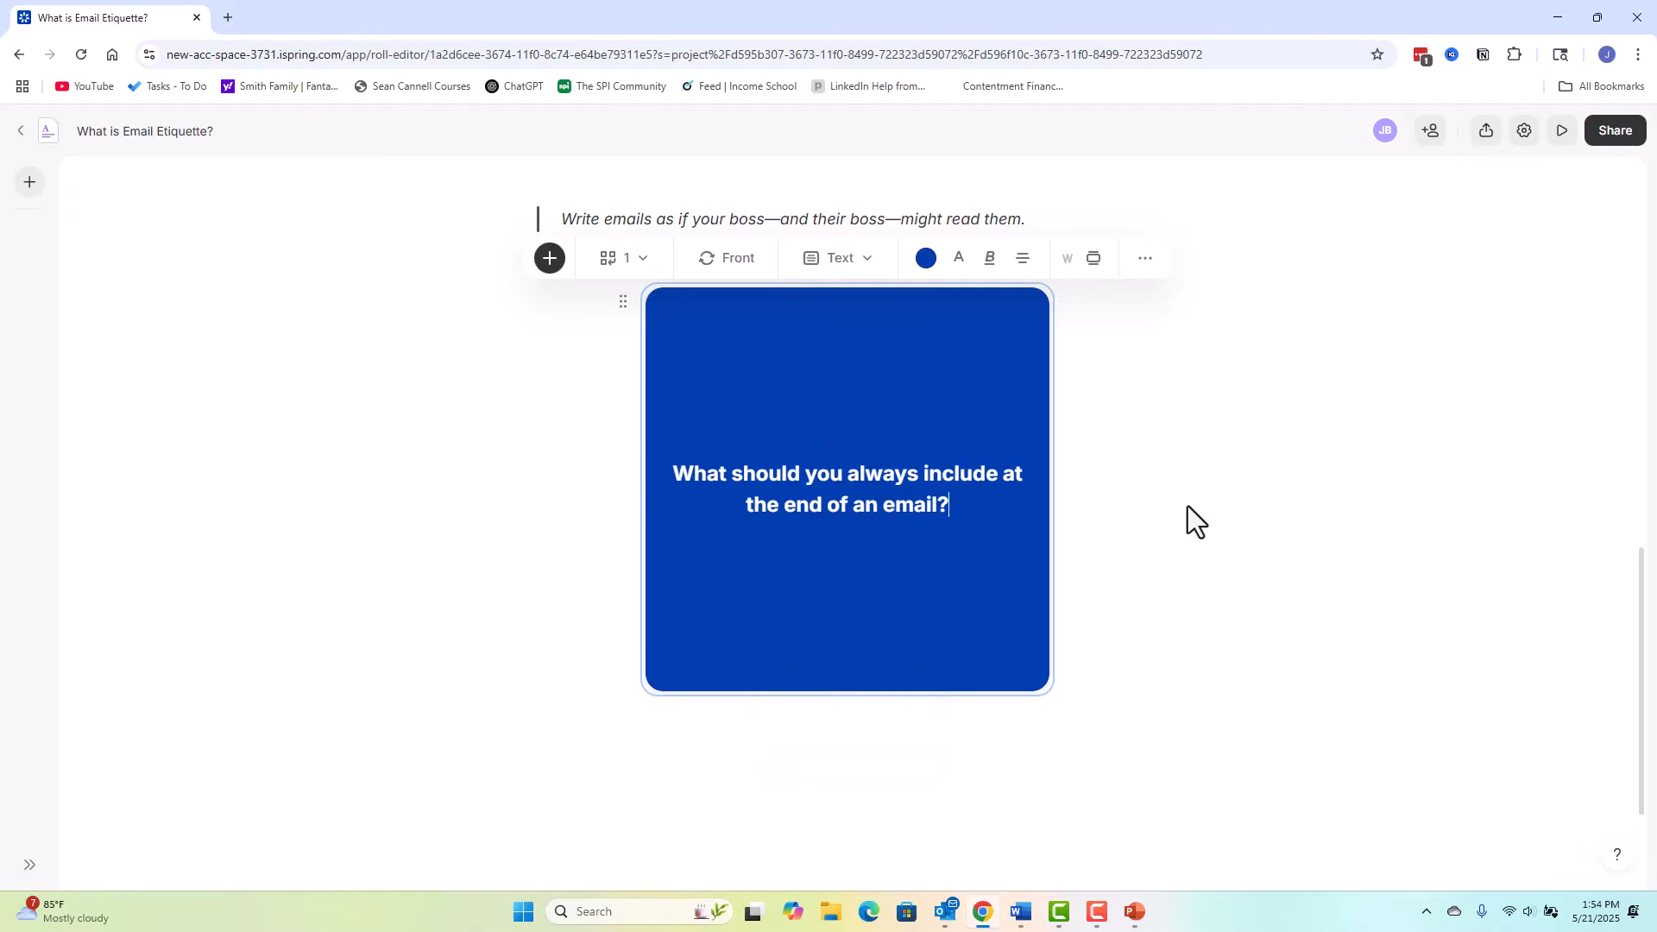
Step: Set the back of the flashcard to 'A courteous sign-off like "Best regards" or "Thank you"' and return to its front side
scroll(1221, 552, up, 2)
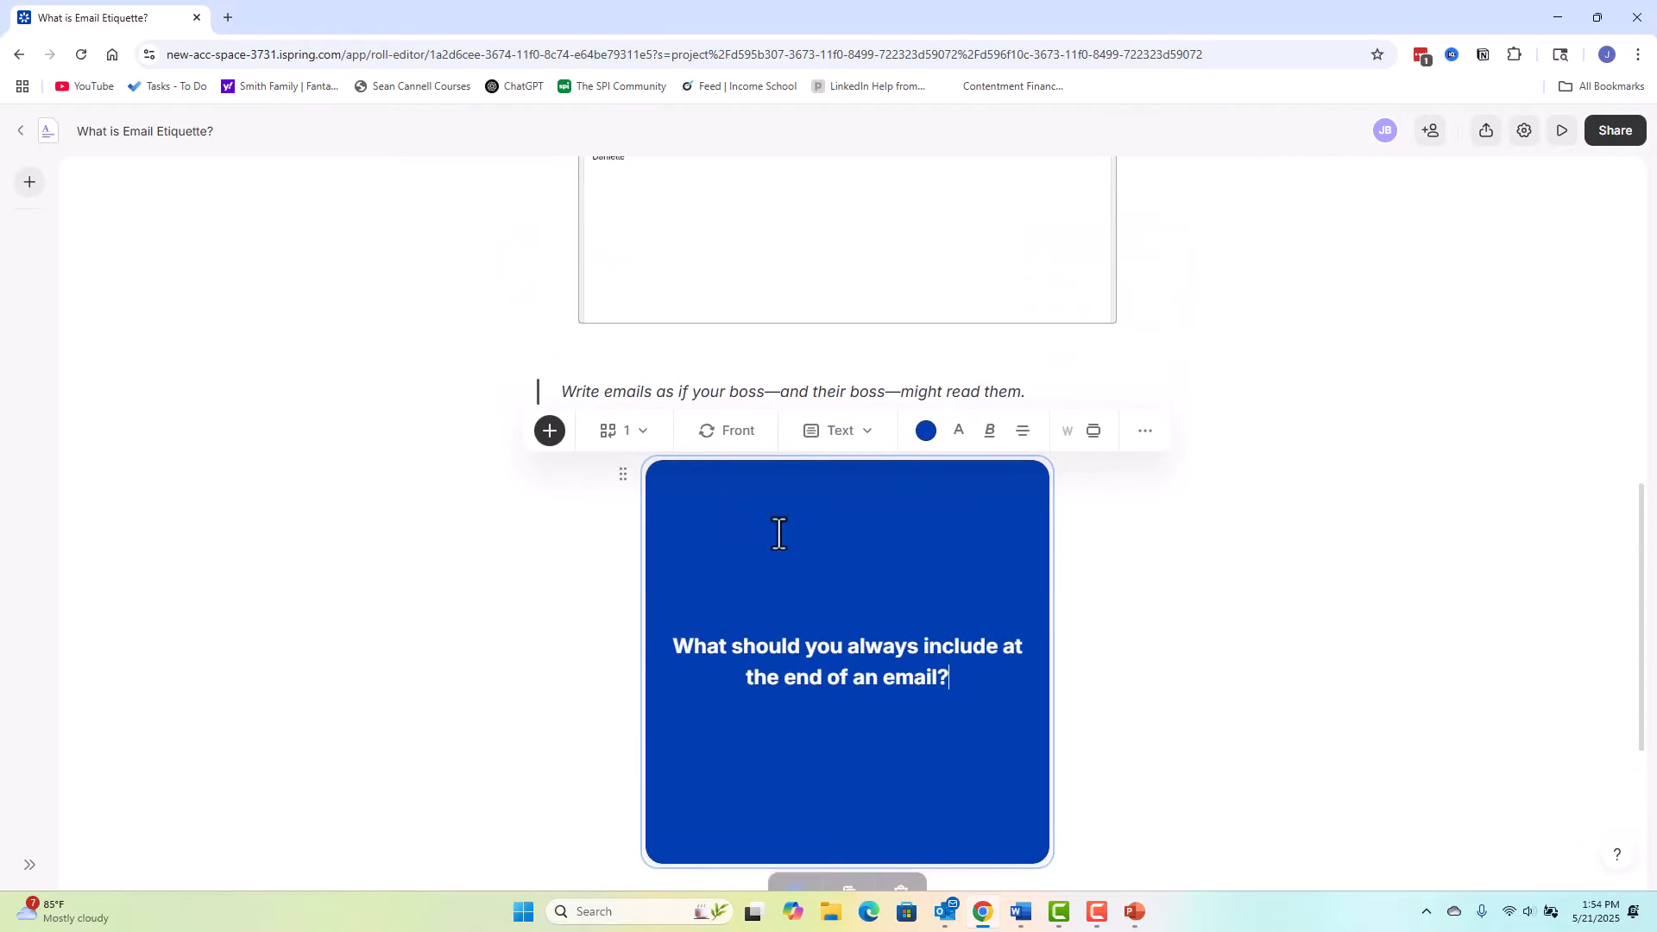
click(741, 436)
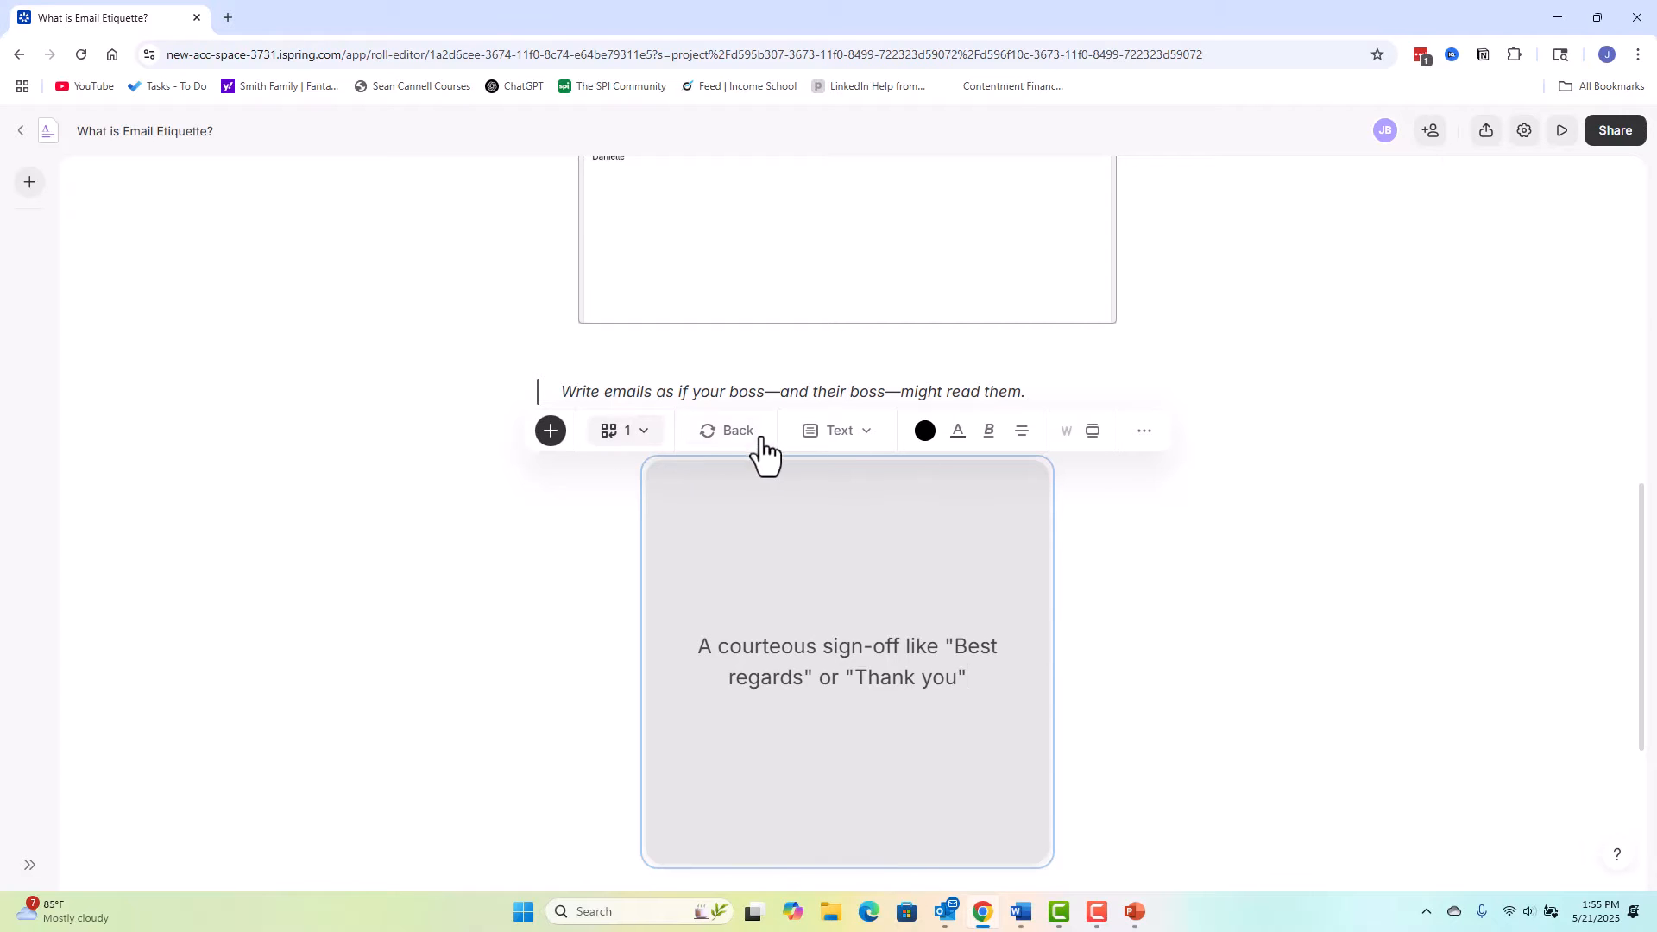
click(735, 435)
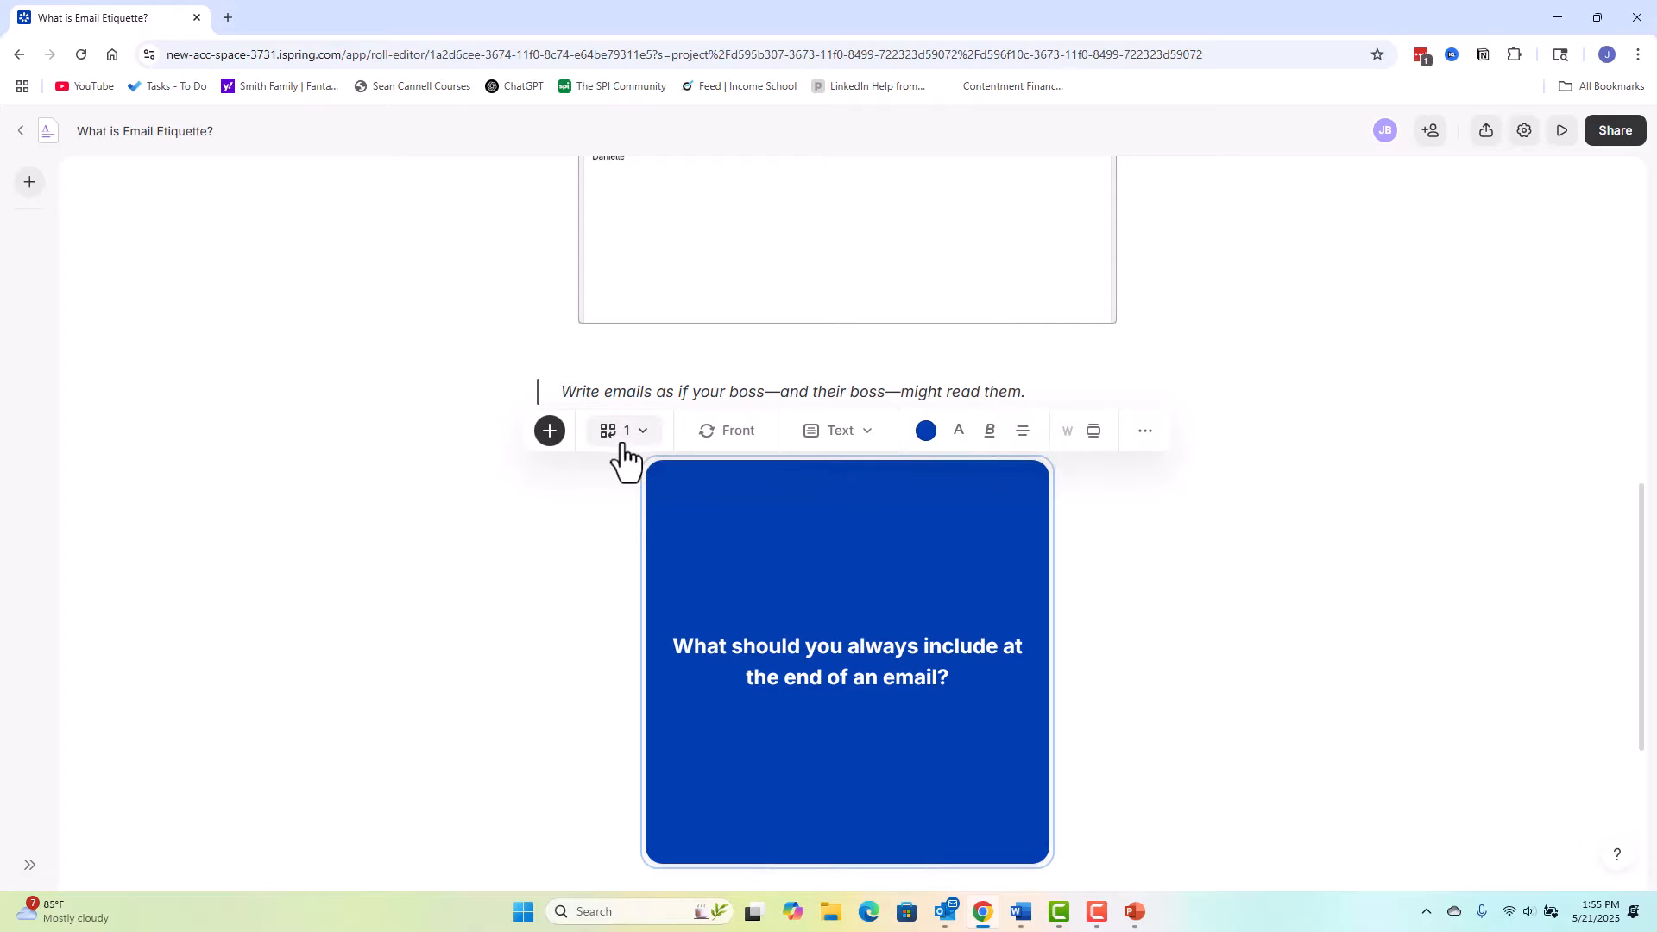
click(865, 442)
click(867, 443)
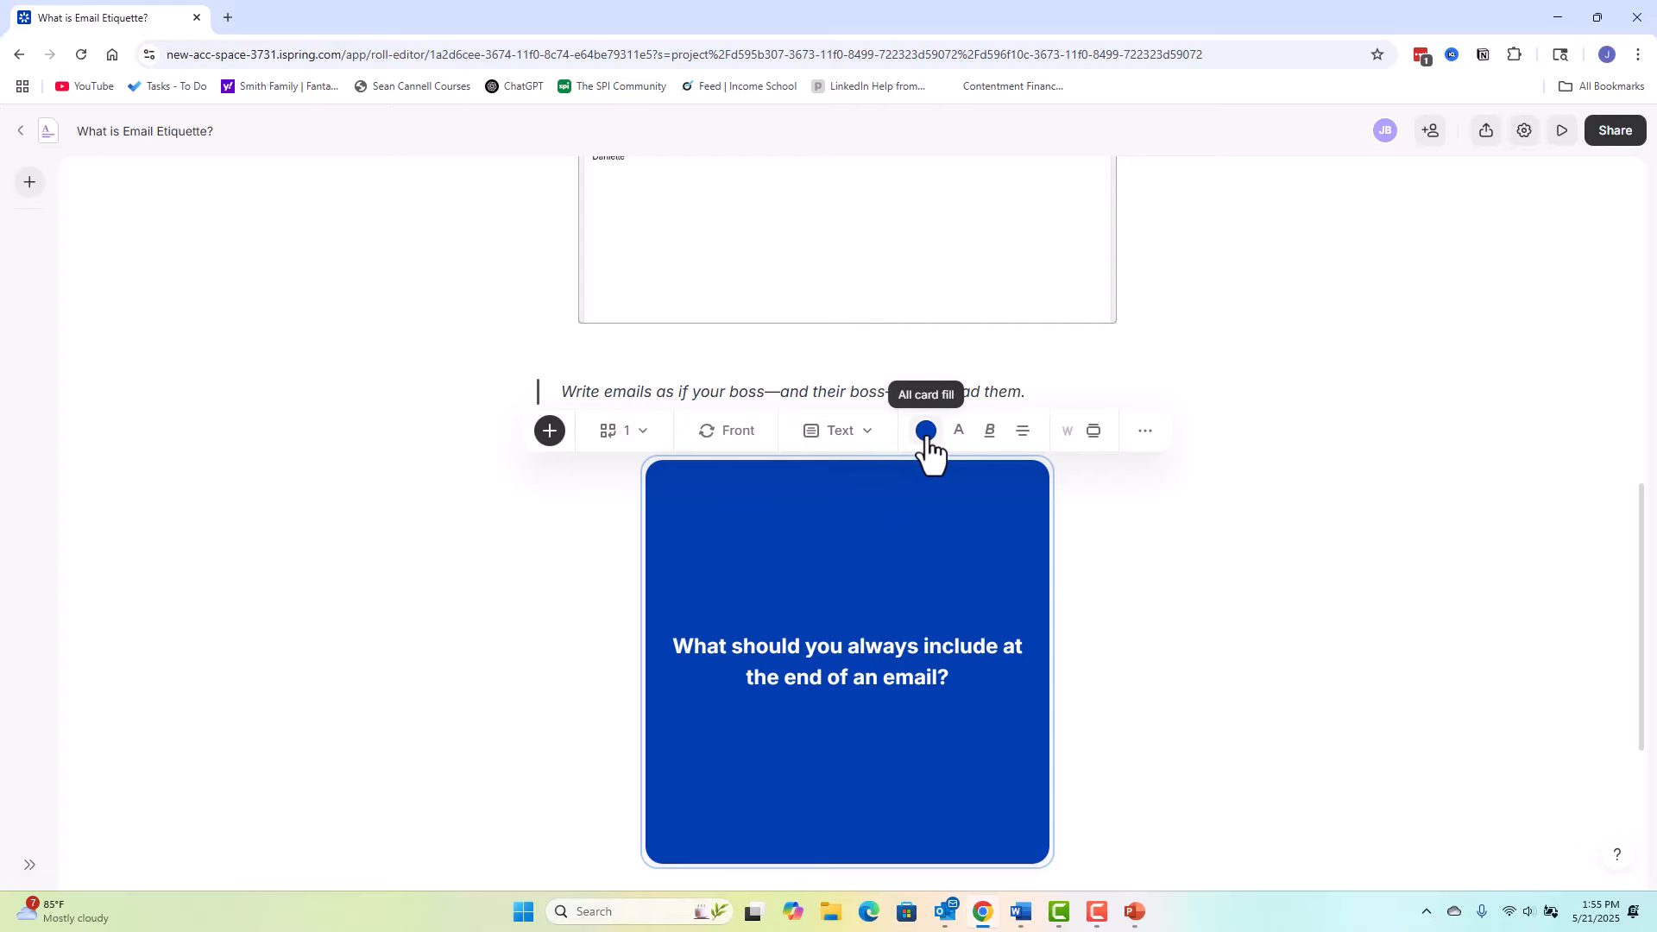
Step: Review the flashcard block's settings for width, margins, card fill and text, and close them
click(1145, 434)
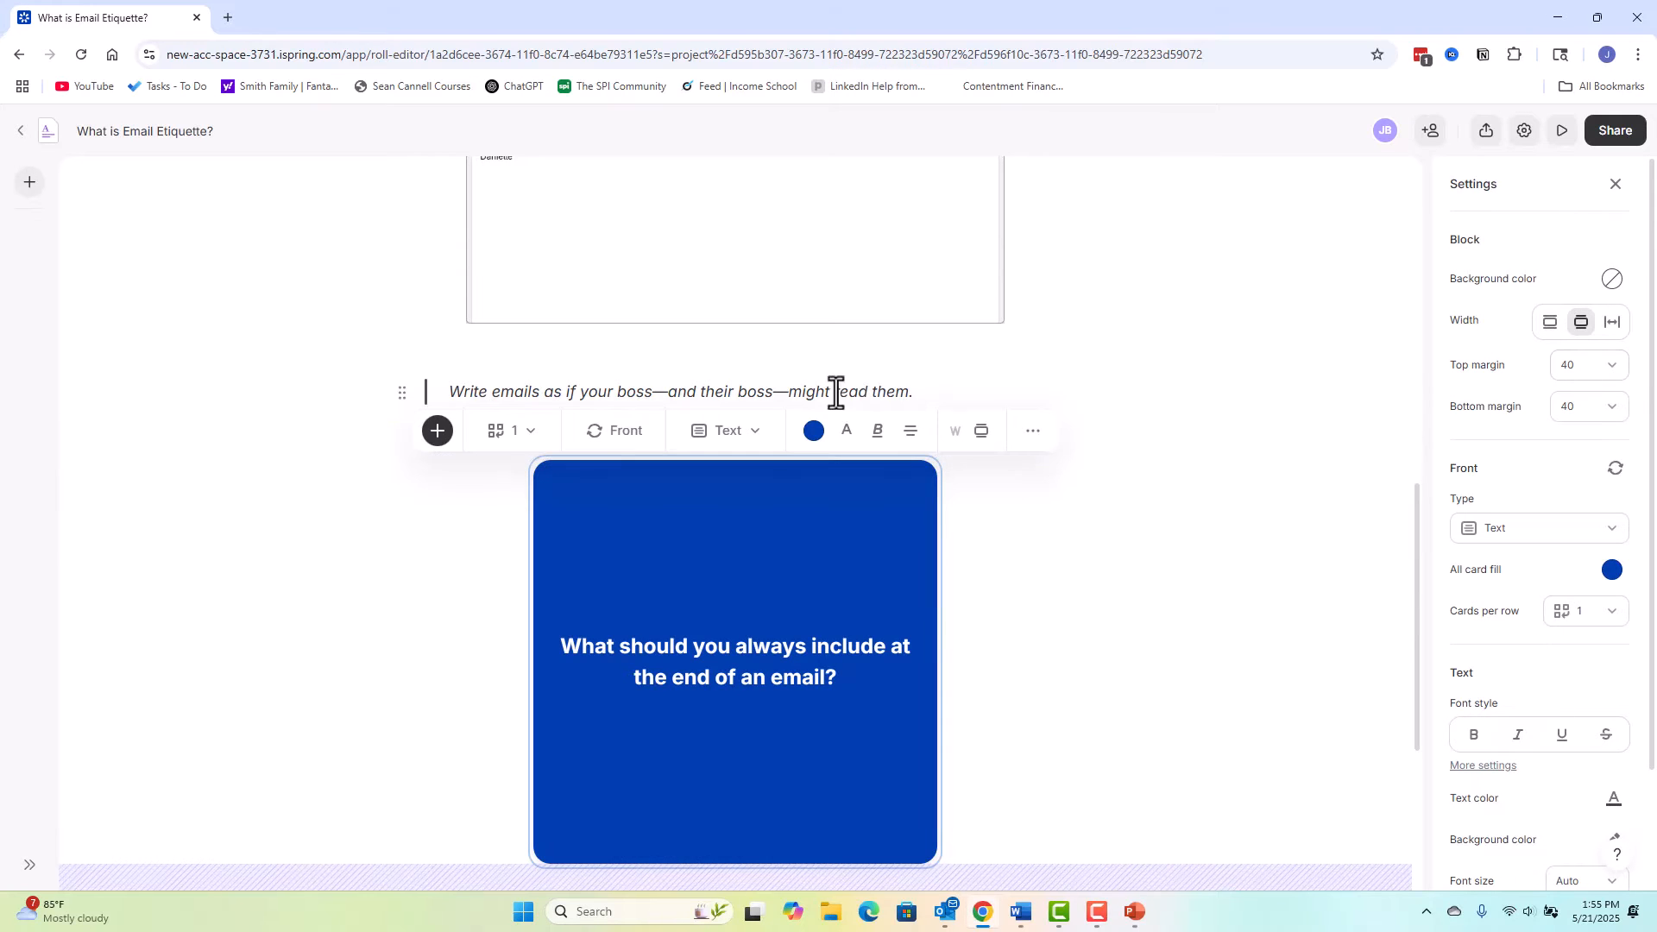
click(1033, 436)
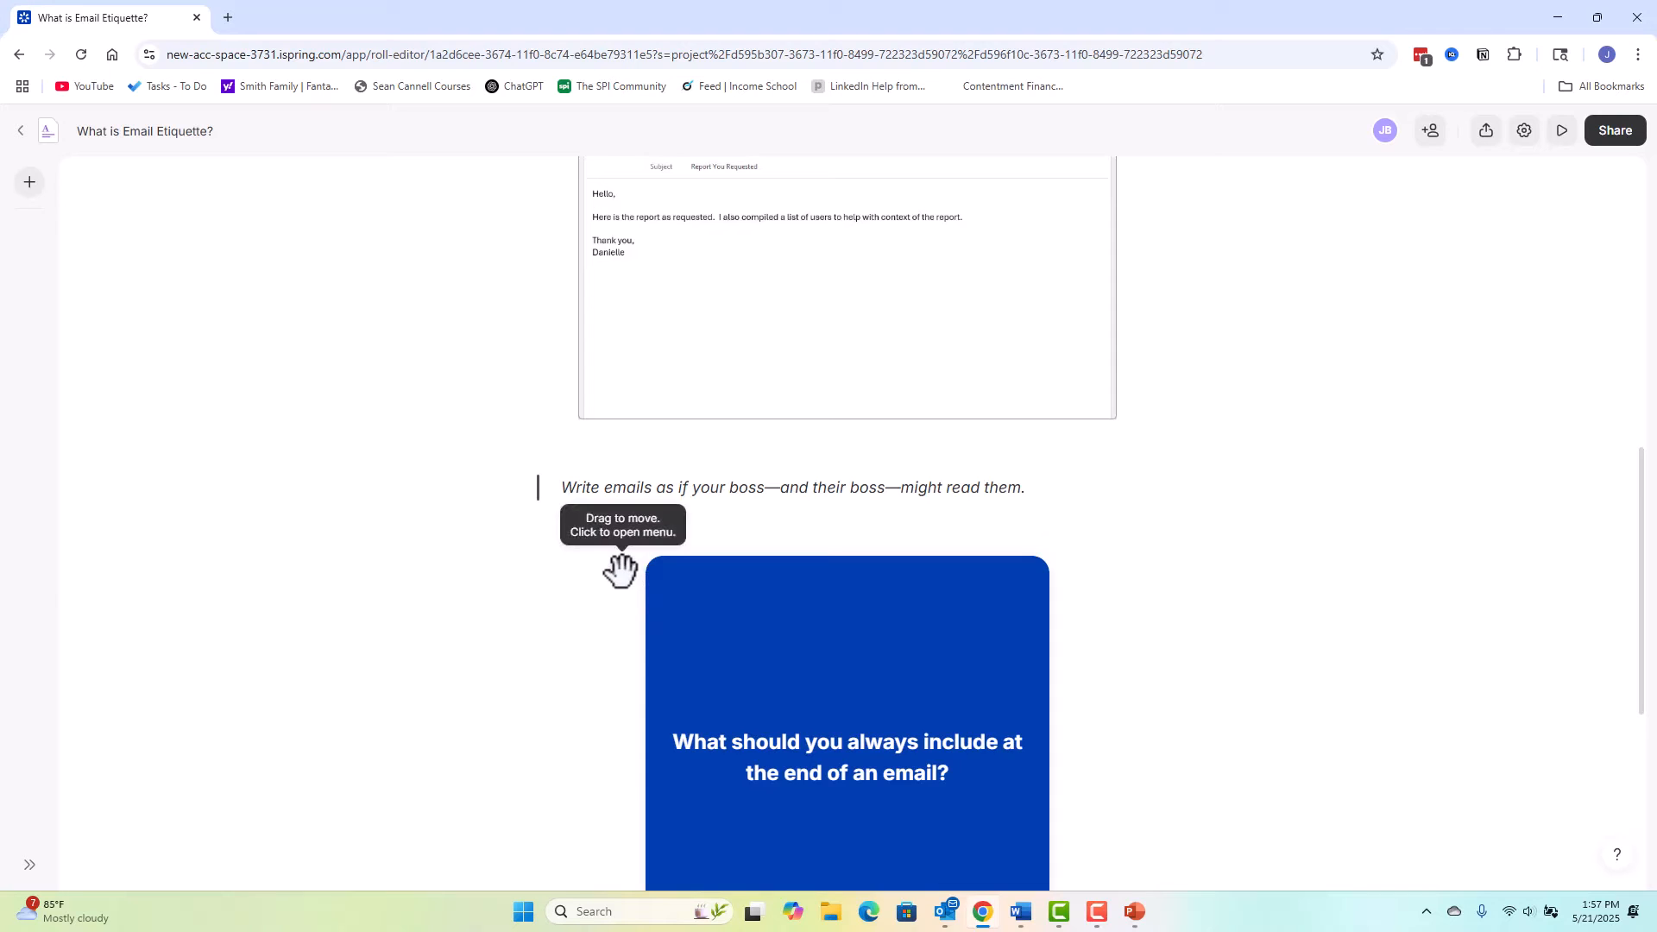
Step: Move the flashcard block up above the quote block
drag(621, 570, 618, 454)
scroll(1281, 555, down, 3)
Step: Add a new chapter to the course outline and title it "Reply vs Reply All: Avoiding the Oops"
scroll(1280, 561, up, 10)
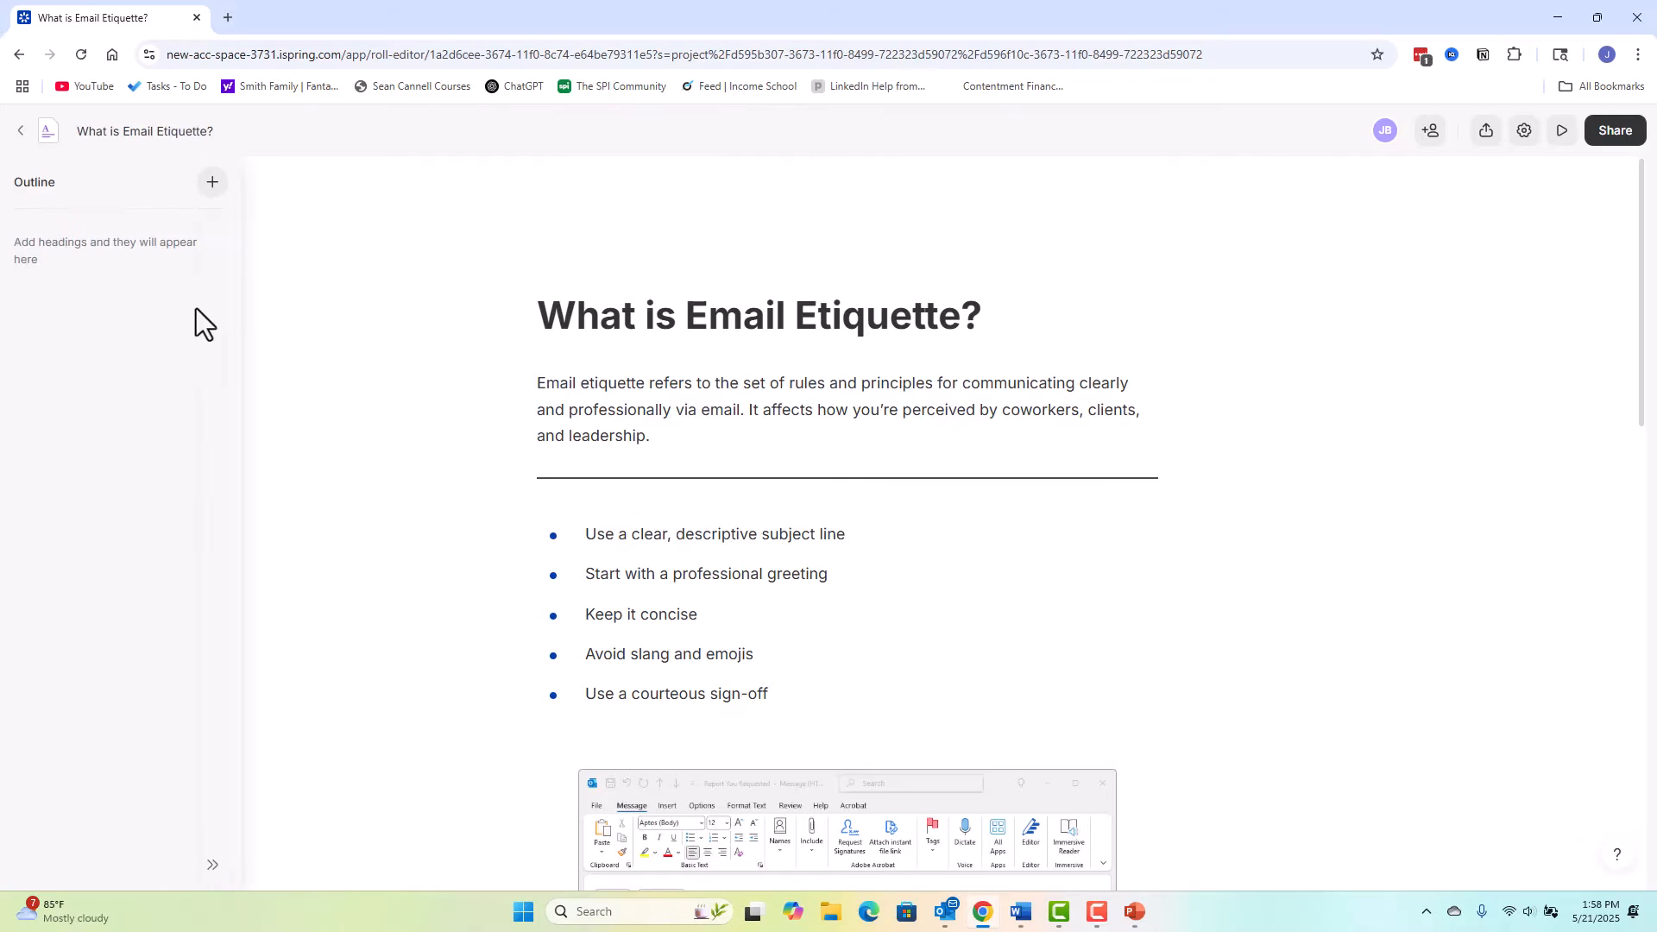
click(210, 184)
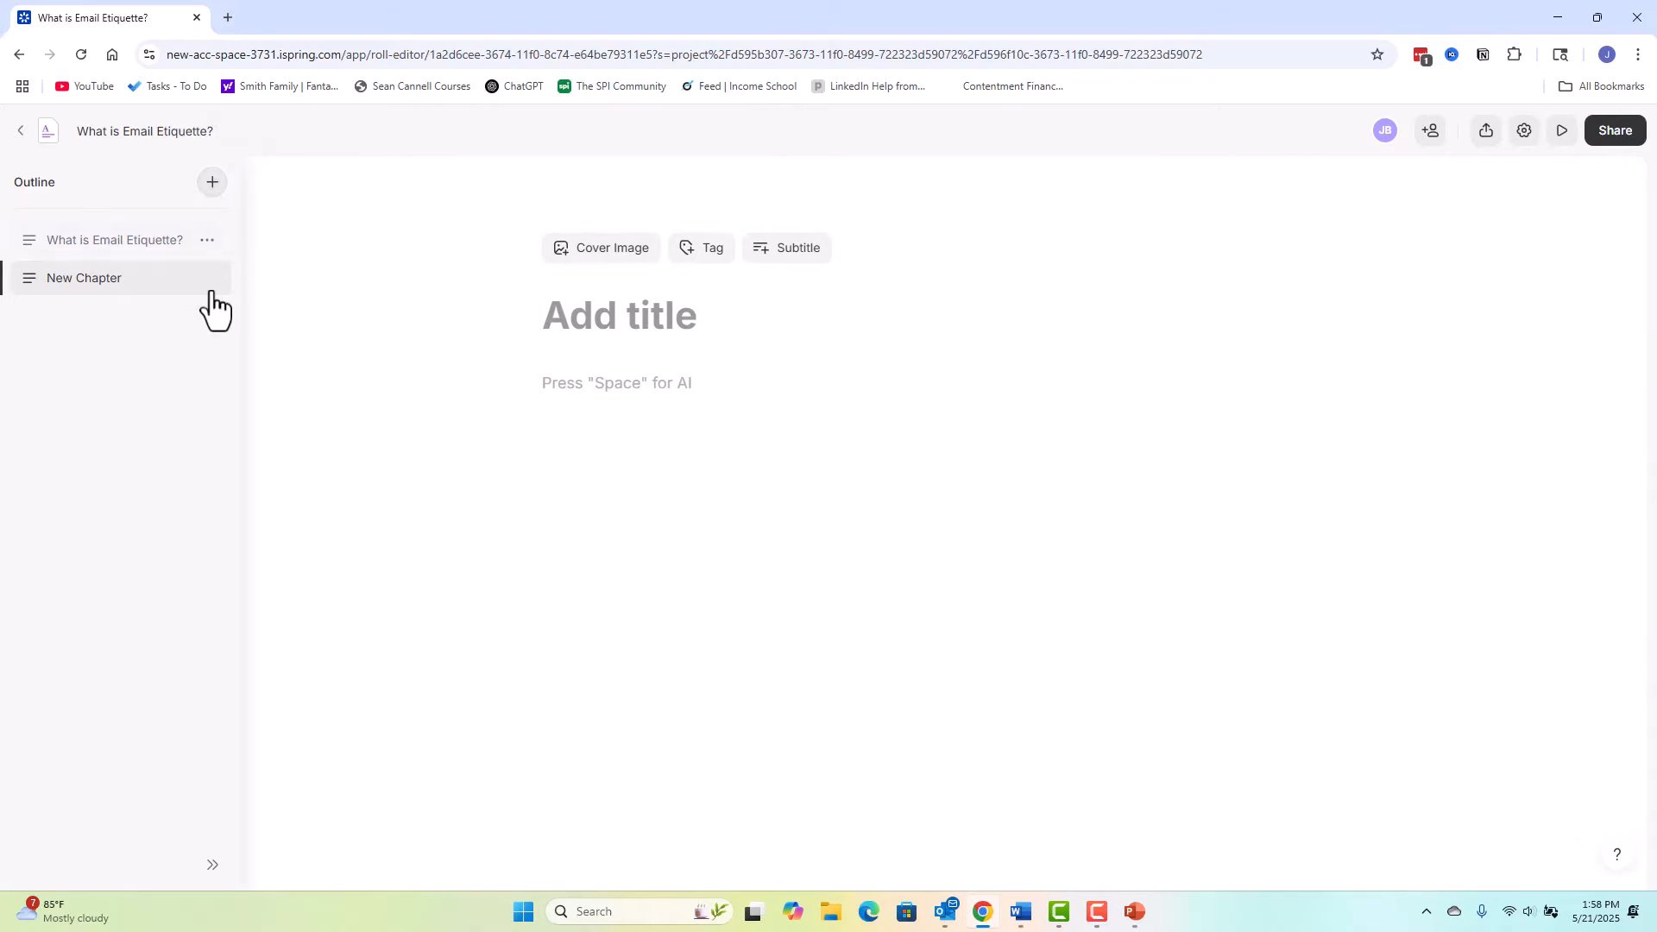
click(609, 310)
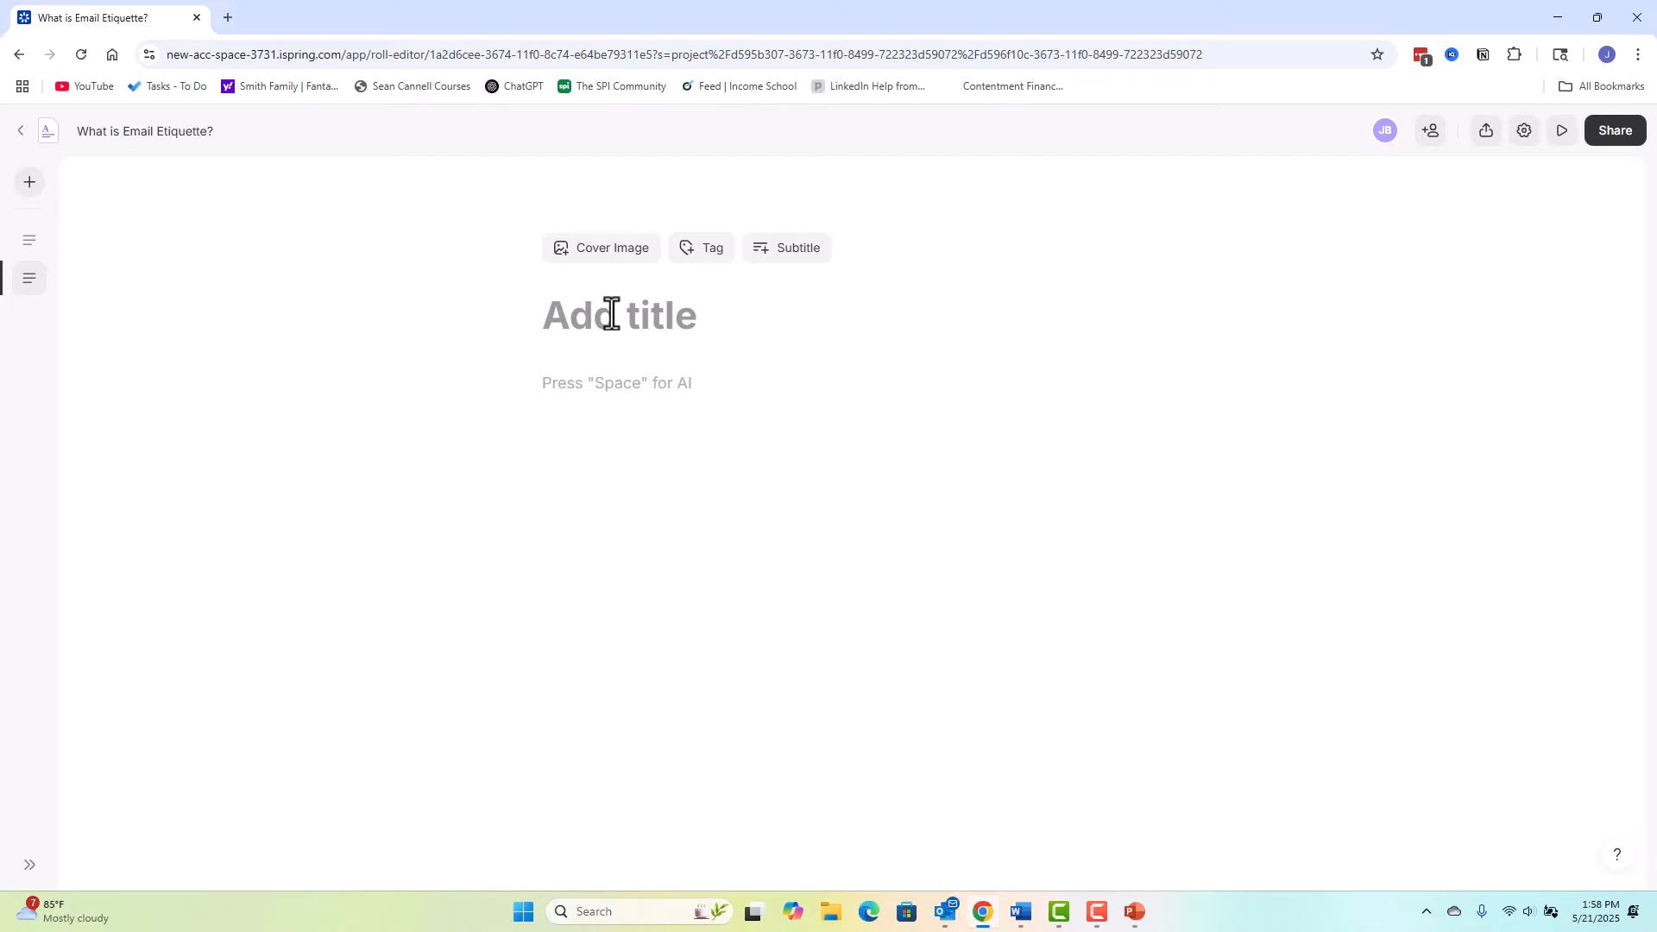
text(Reply vs Reply All: Avoiding the Oops)
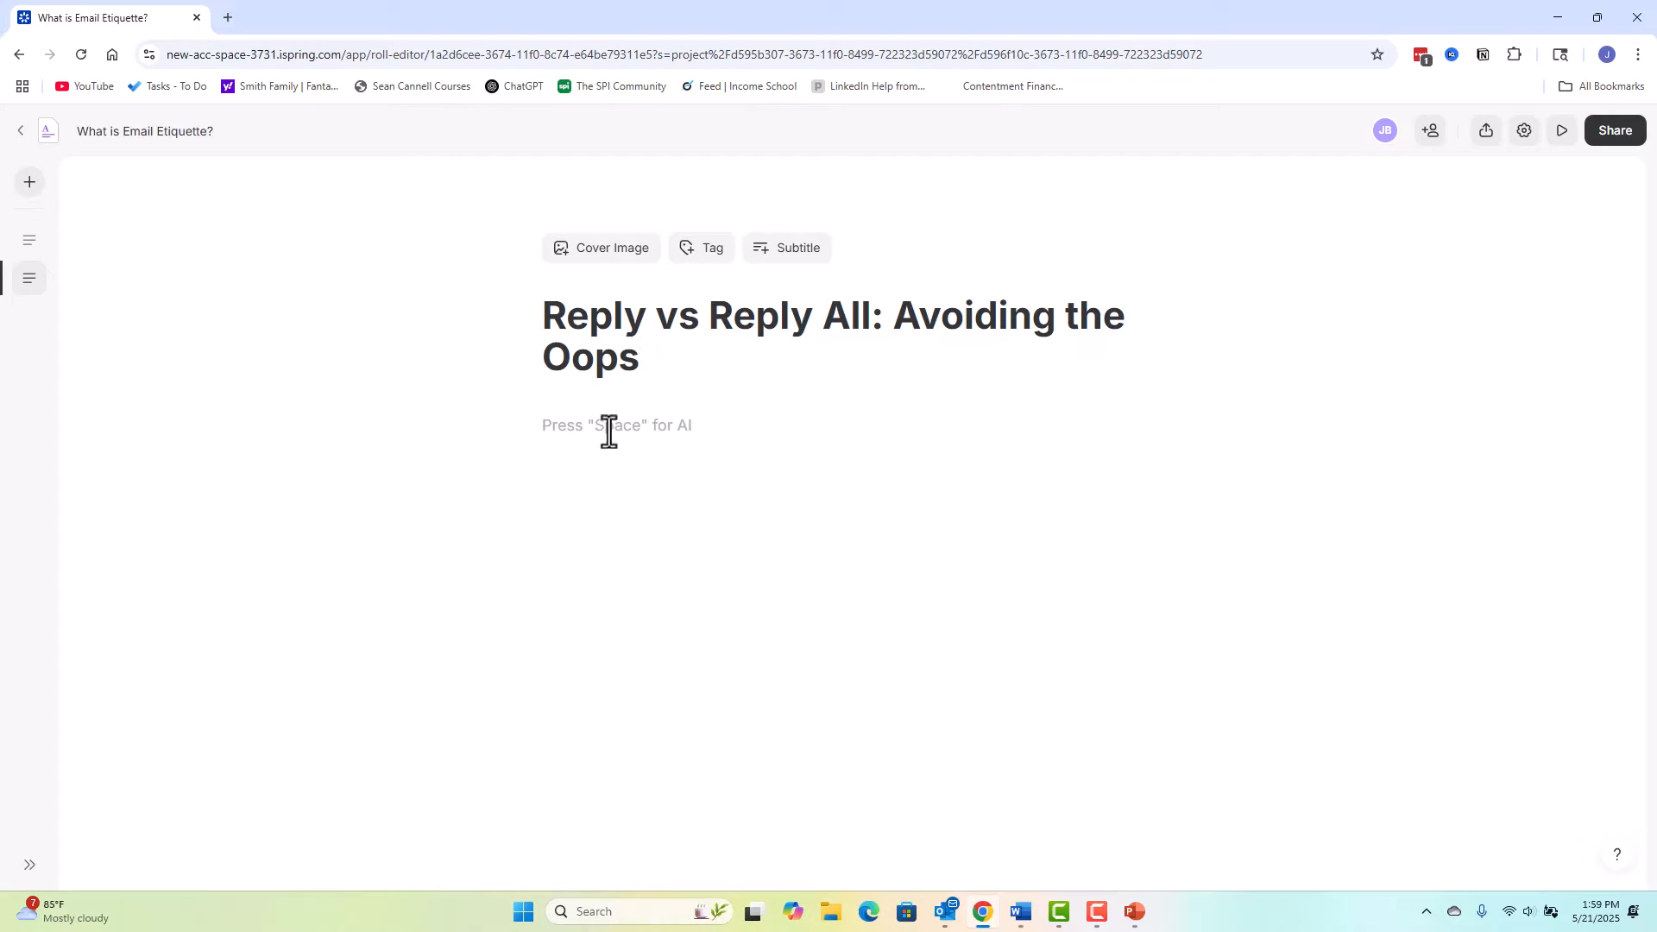
Step: Insert a text block under the chapter title reading "What is the difference between Replay and Reply all?"
click(551, 429)
click(509, 429)
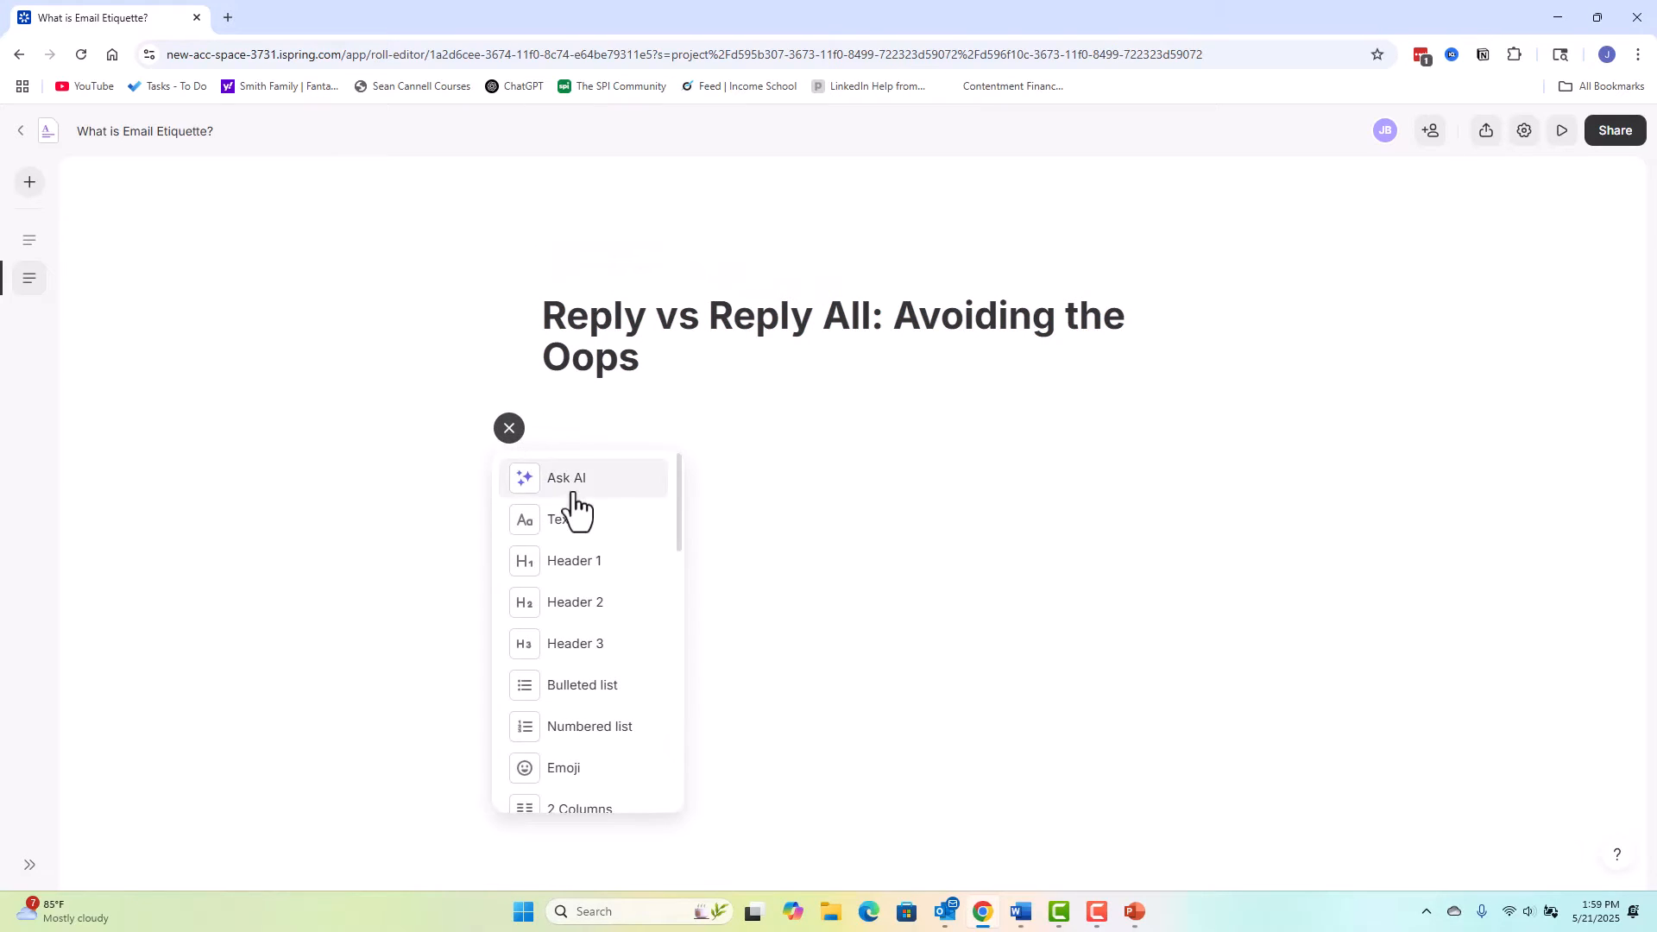
click(574, 537)
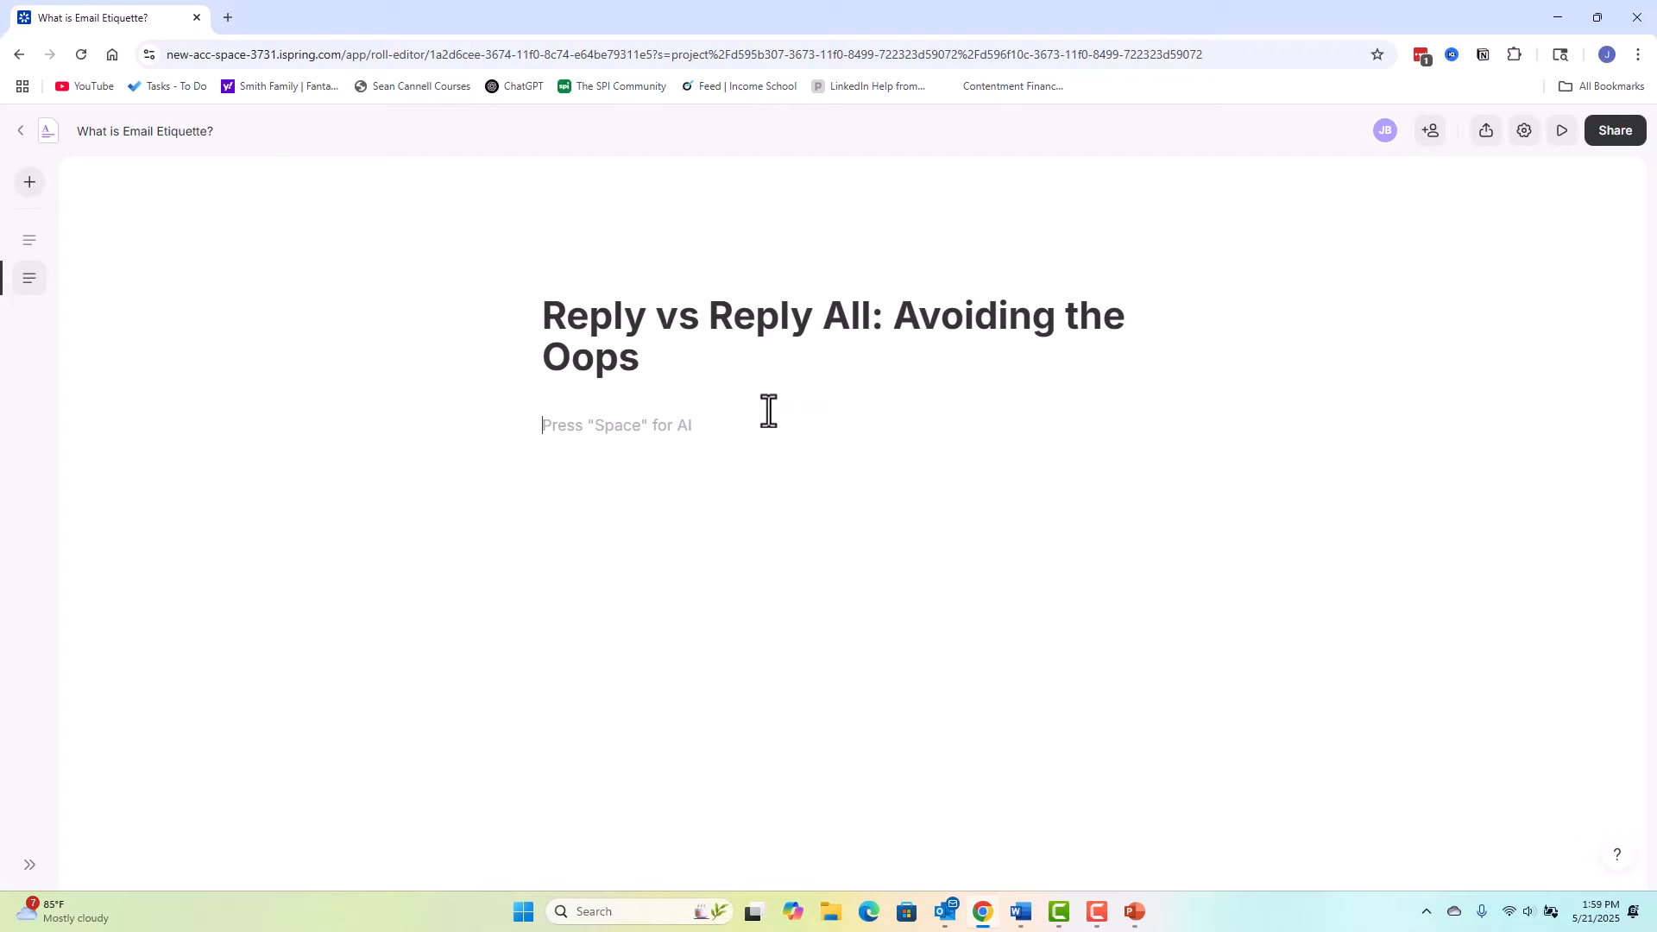
text(What is the difference )
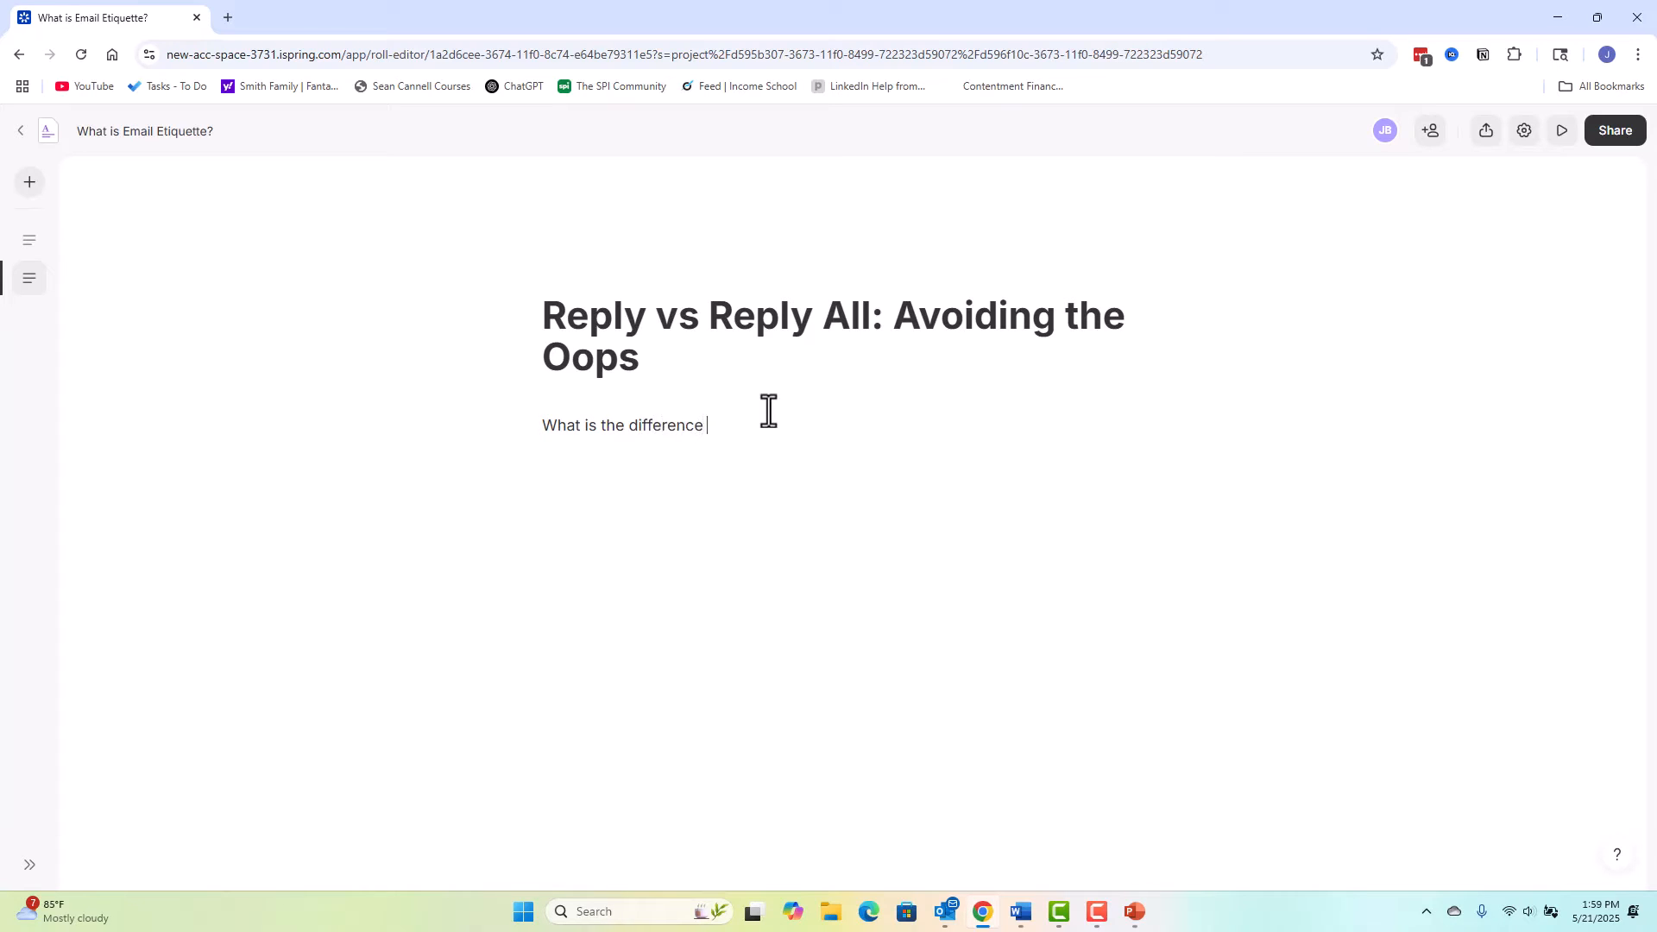
text(between Replay and Reply all?)
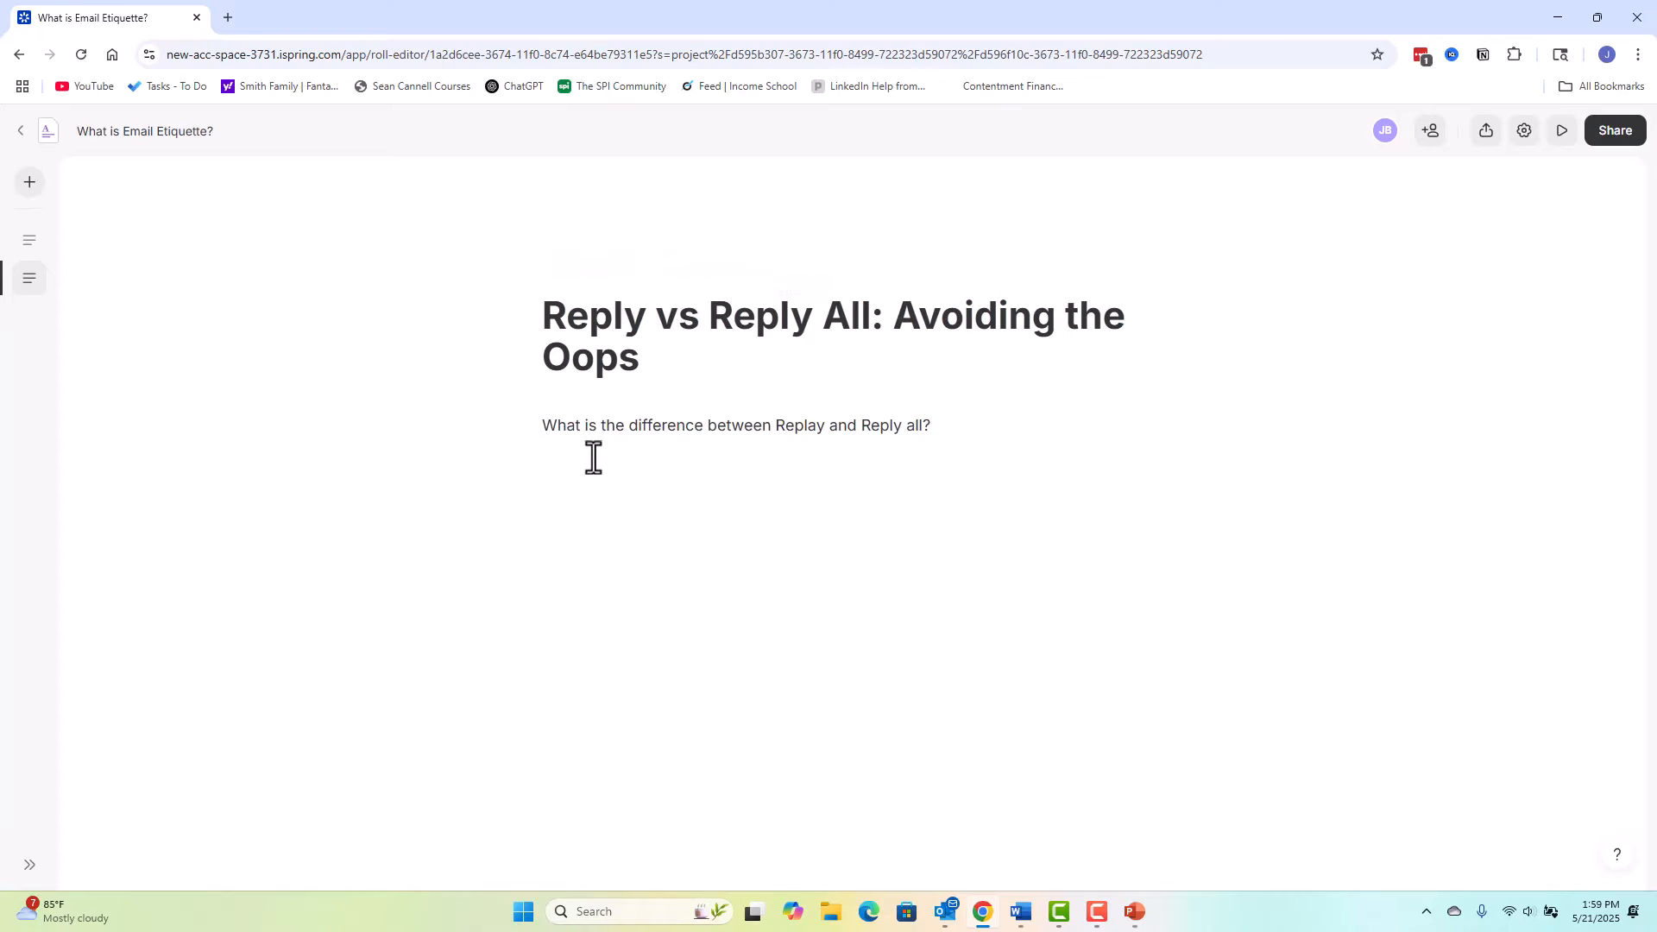
Step: Insert a two-column block below the text with "Reply" in the first column and "Reply all" in the second
click(555, 492)
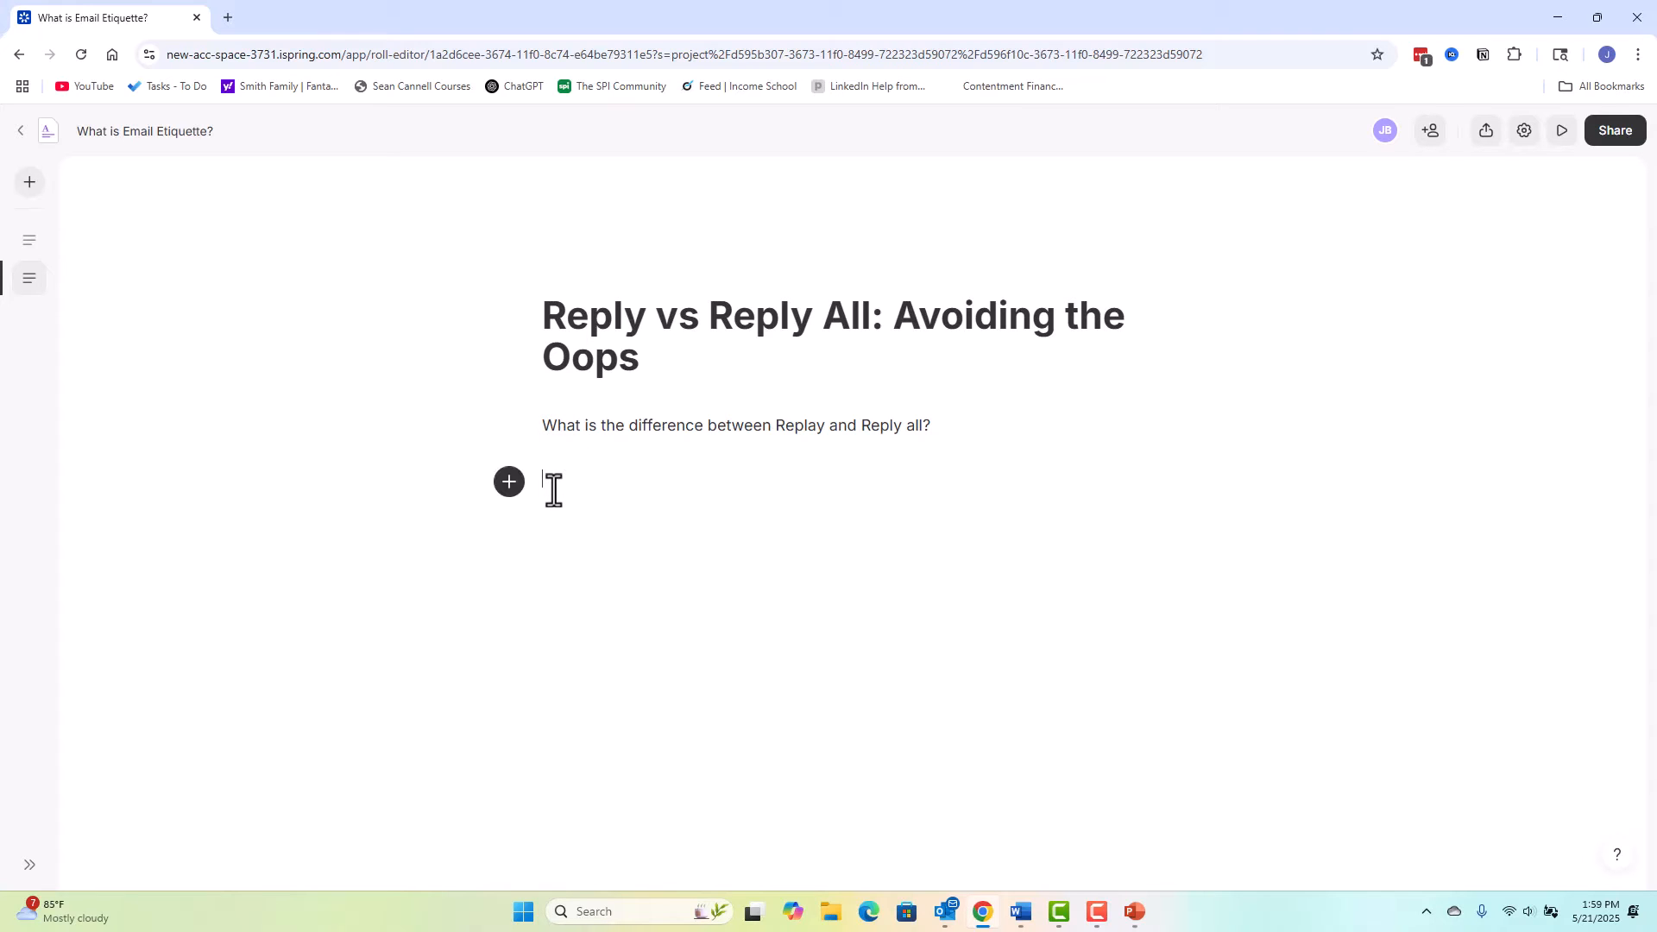
click(510, 488)
scroll(615, 656, down, 3)
click(576, 703)
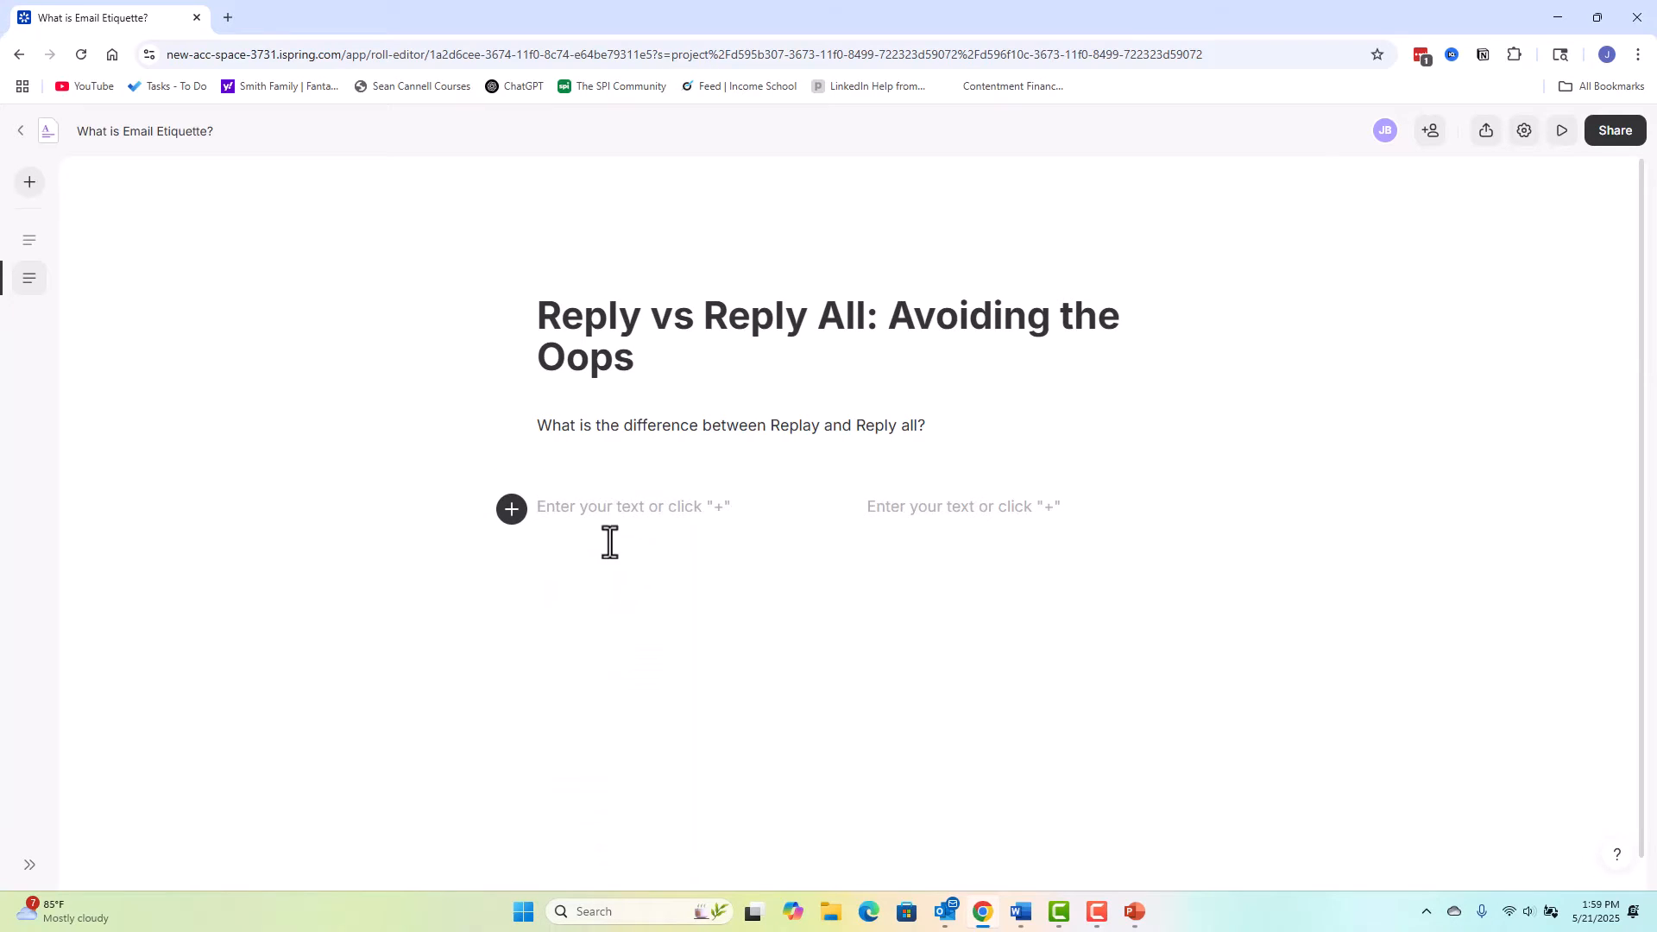
text(Reply)
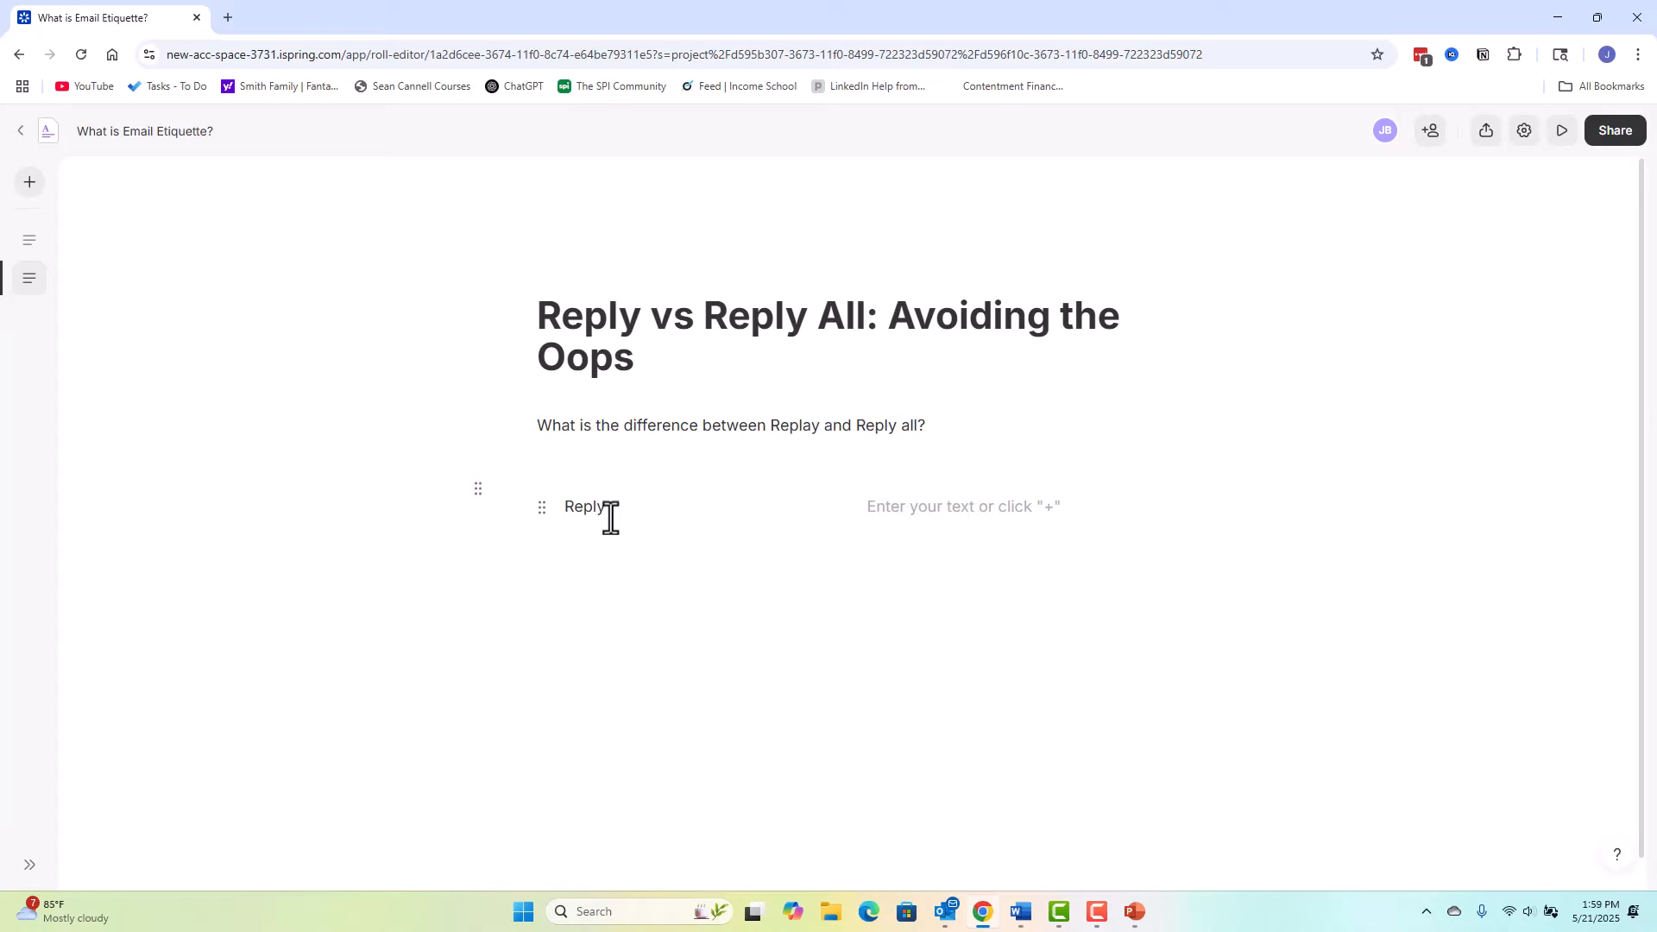
click(987, 516)
text(Reply all)
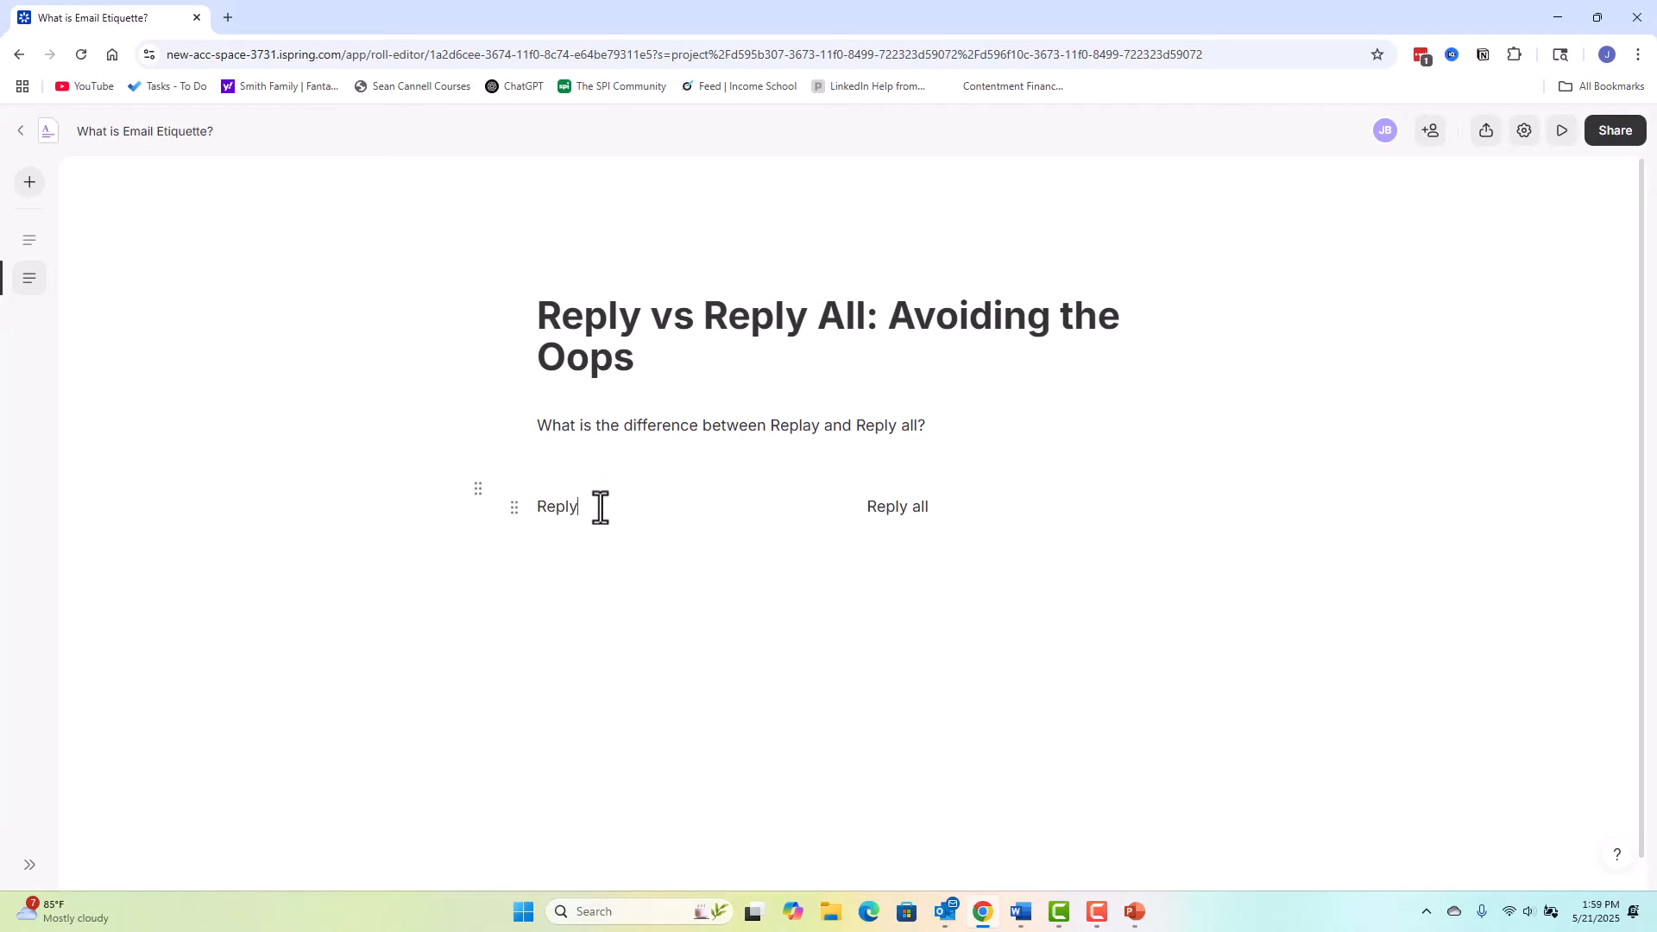
Step: Add the line "Use for..." under Reply and "Use for...." under Reply all
key(Return)
text(Use for...)
click(1028, 500)
key(Return)
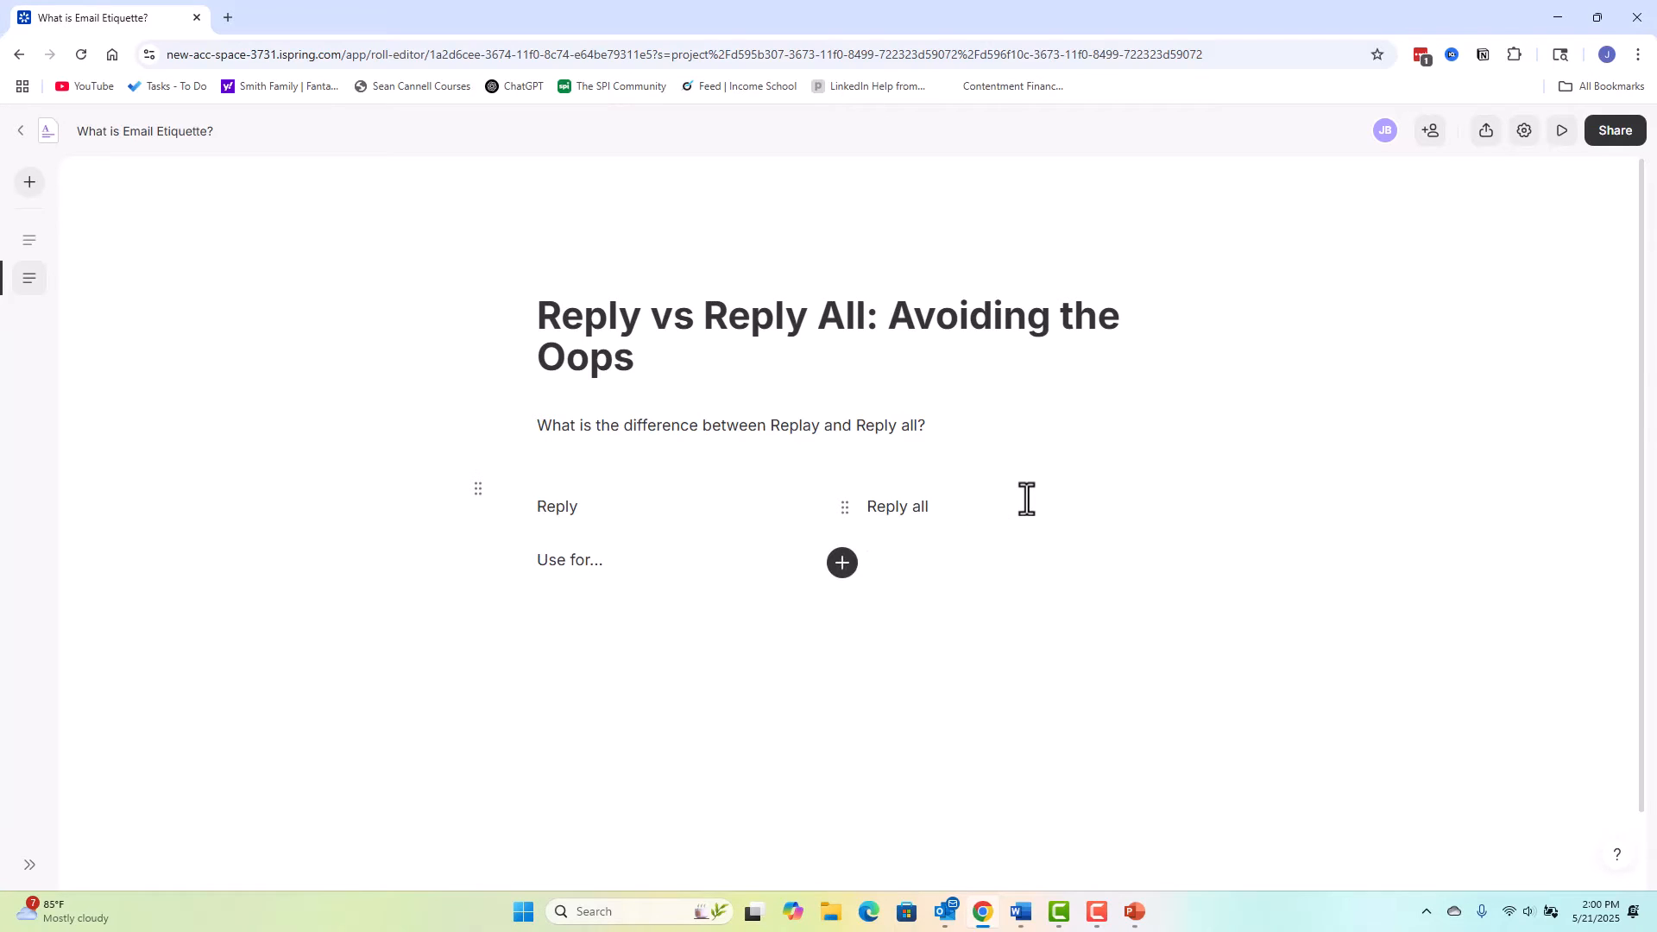
text(Use for....)
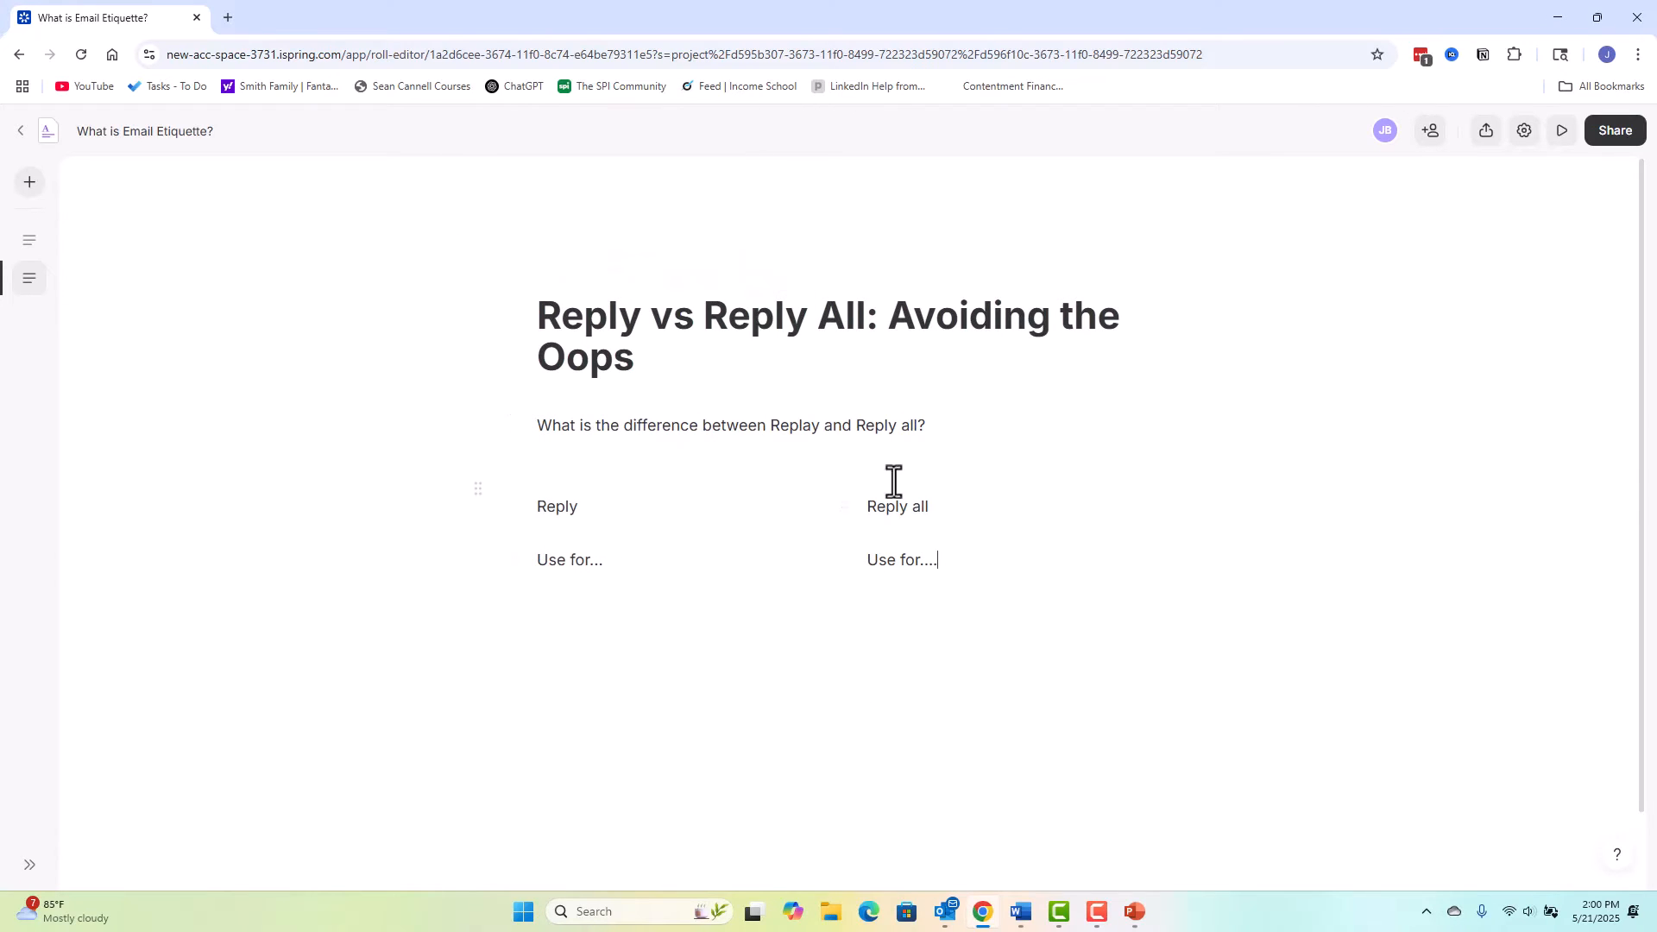
Step: Insert a quiz block below the two columns
scroll(786, 553, down, 1)
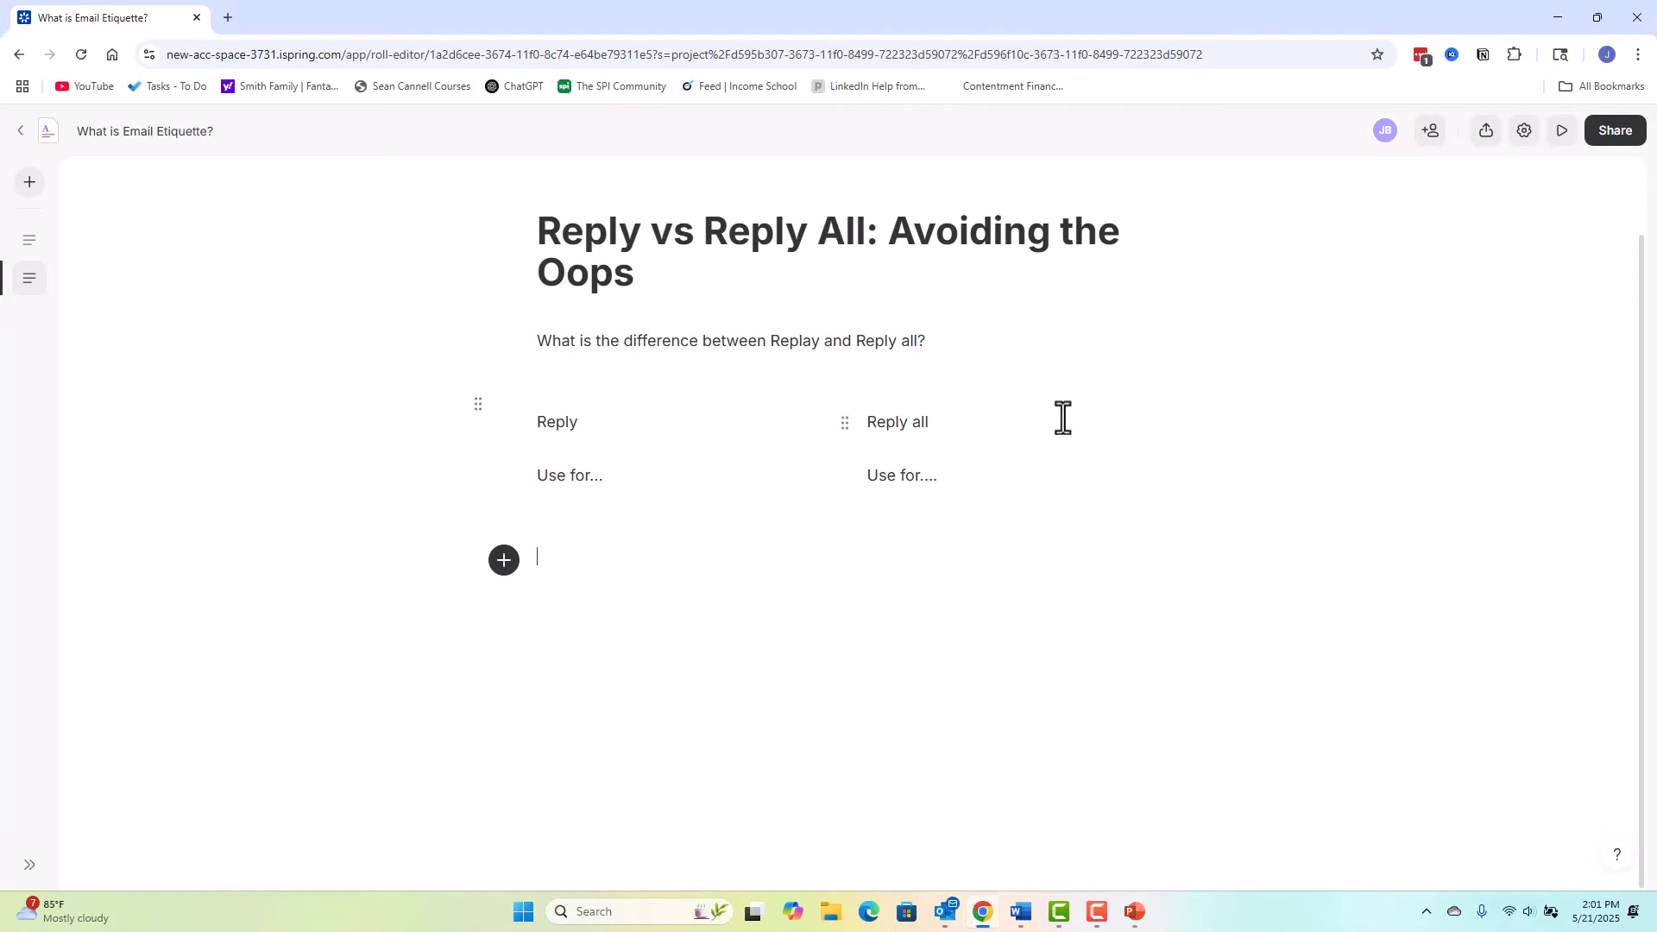
click(507, 565)
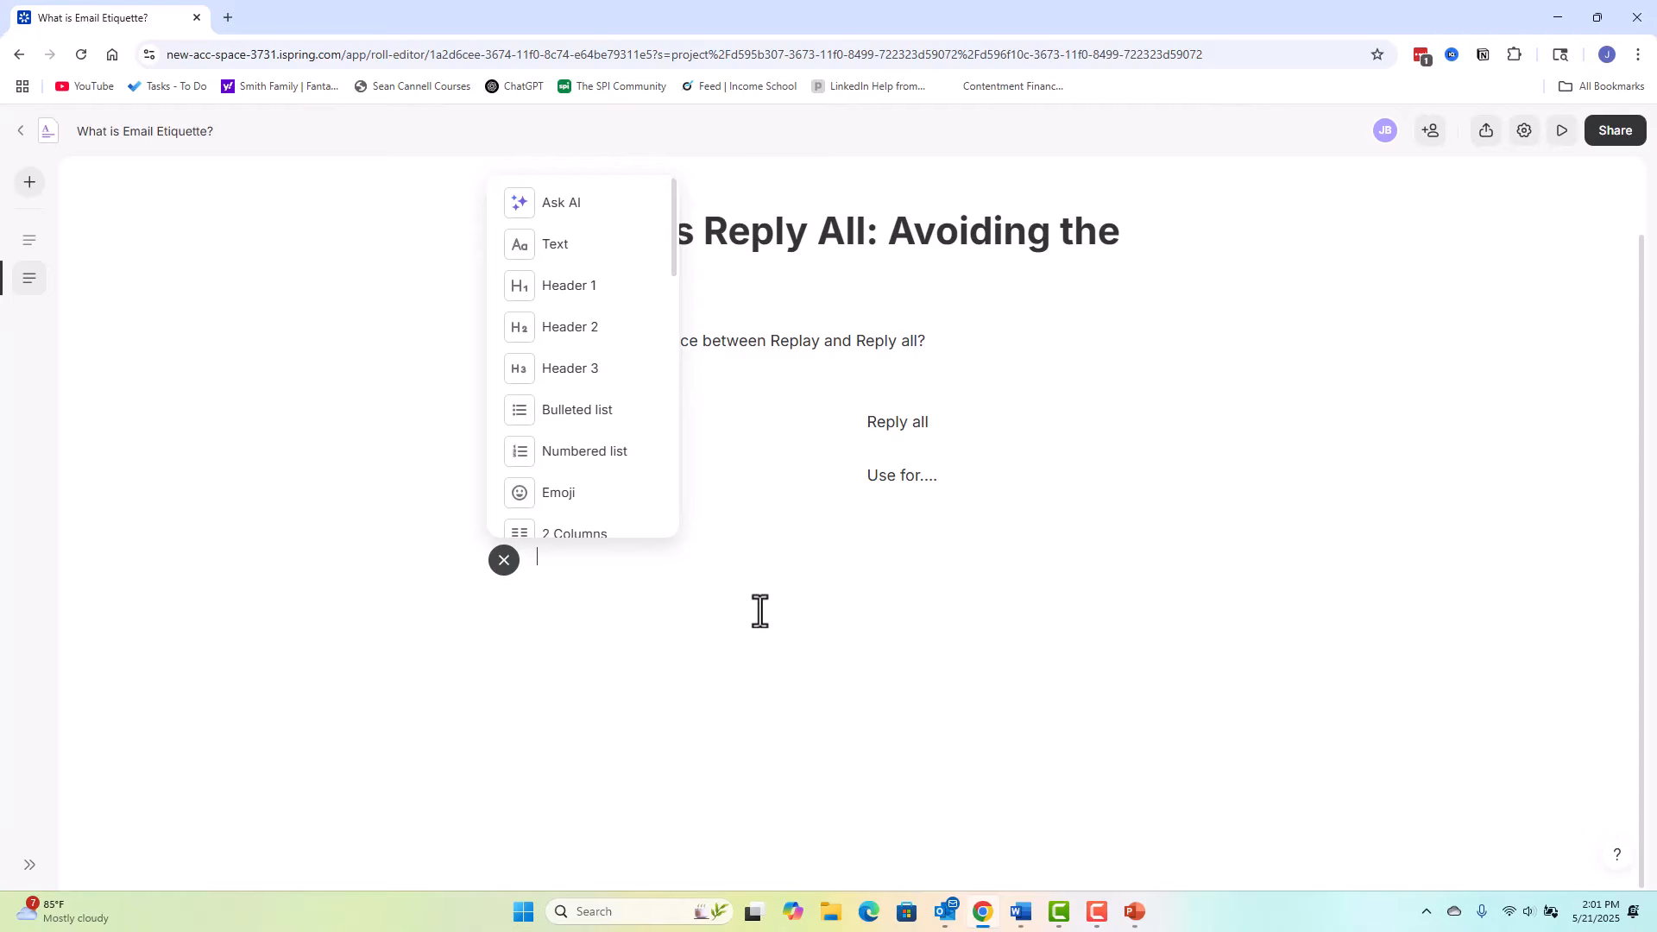
click(718, 571)
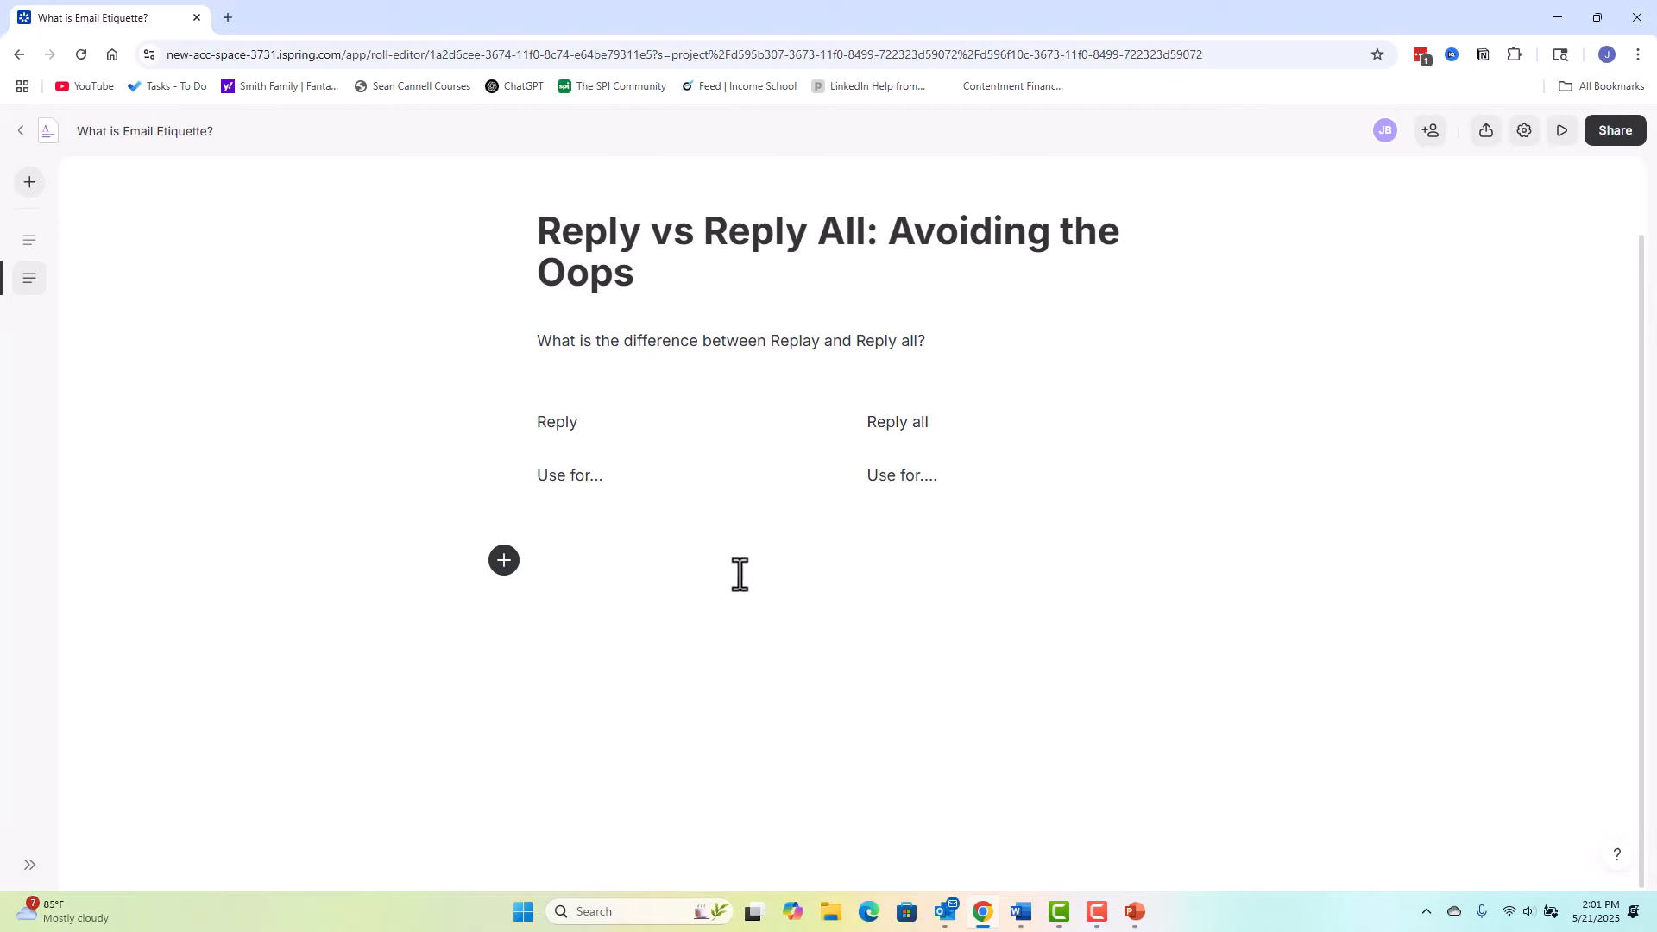
click(500, 568)
scroll(617, 428, down, 10)
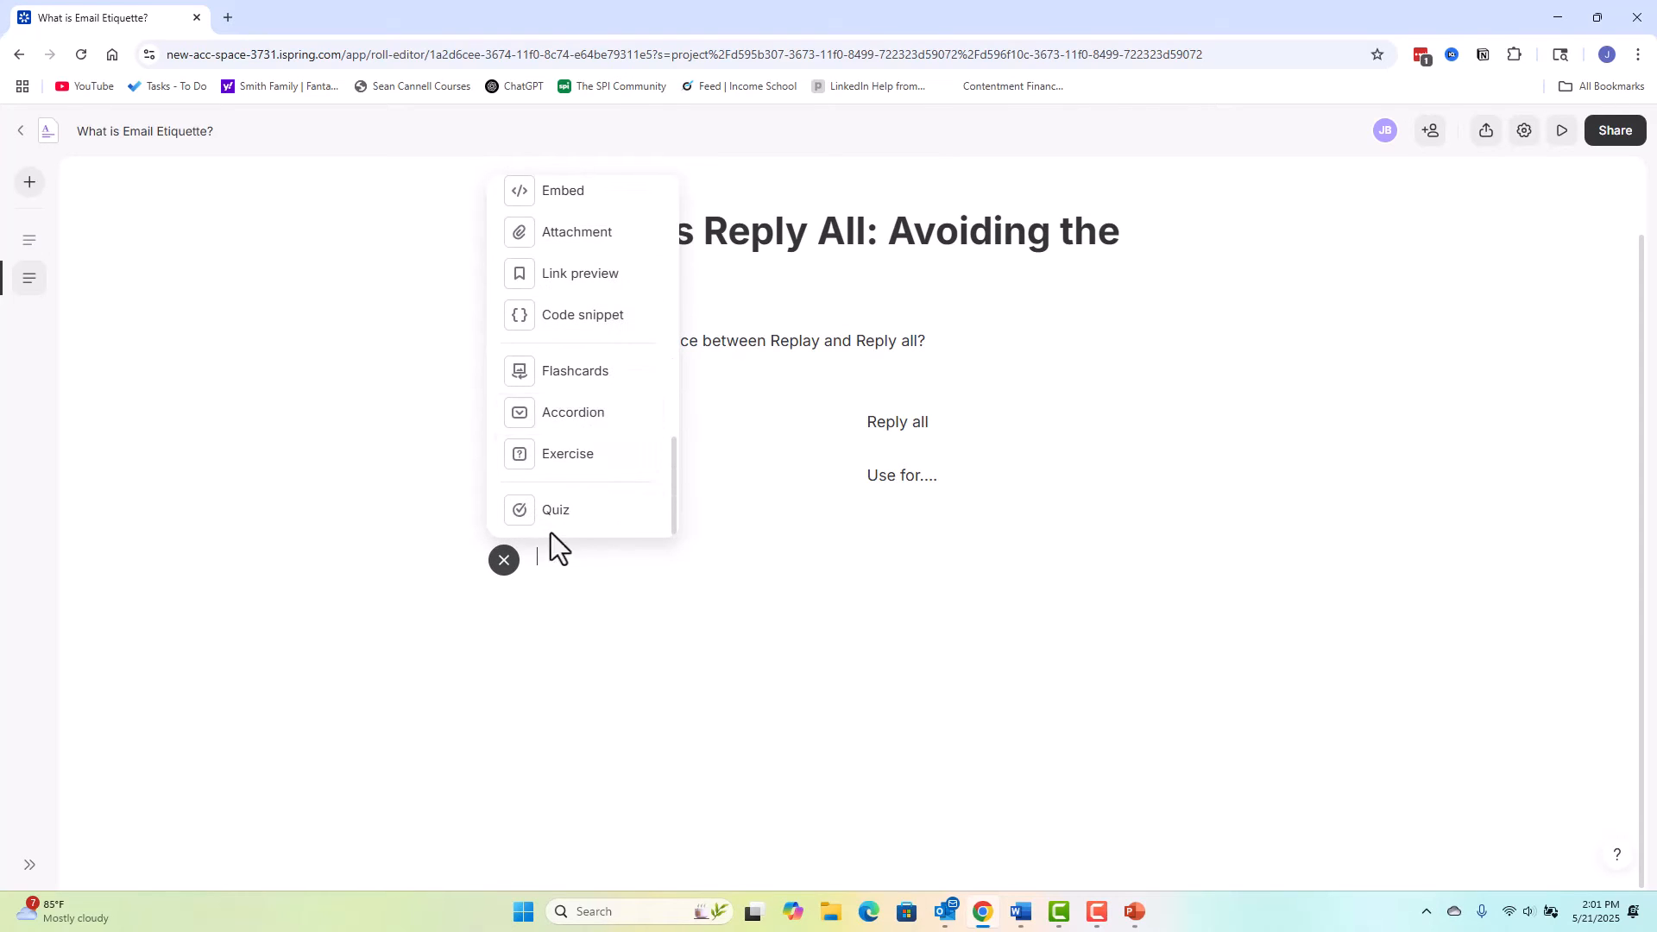
click(577, 511)
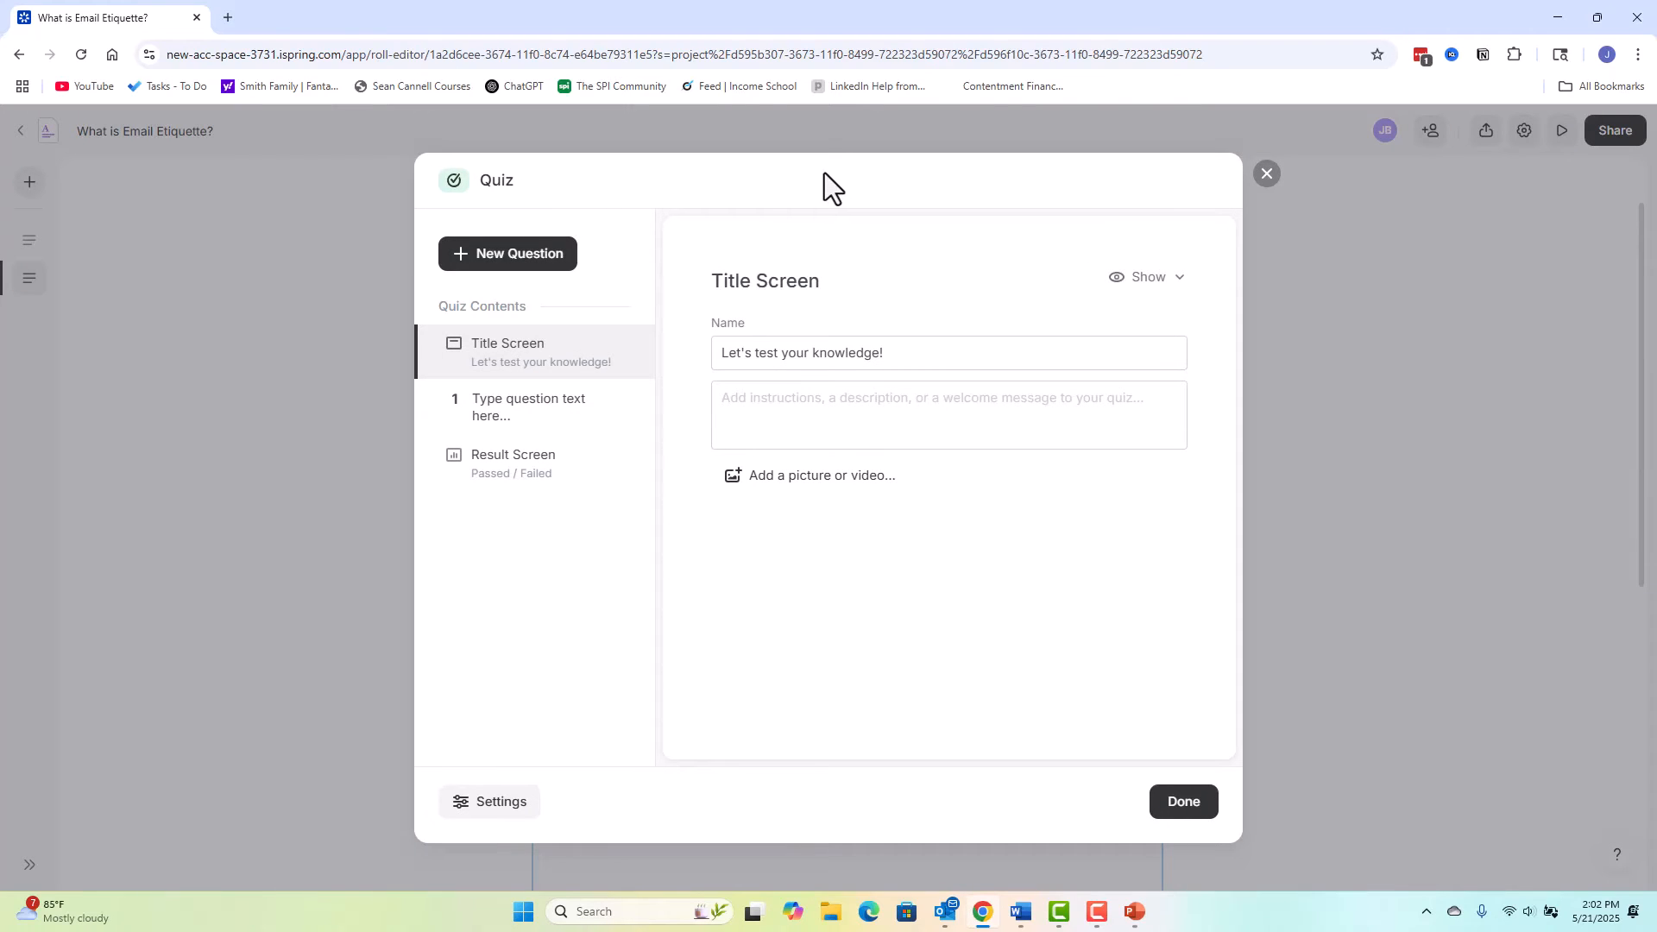
Step: Set the name on the quiz's title screen to "Email Etiquette Check"
click(879, 356)
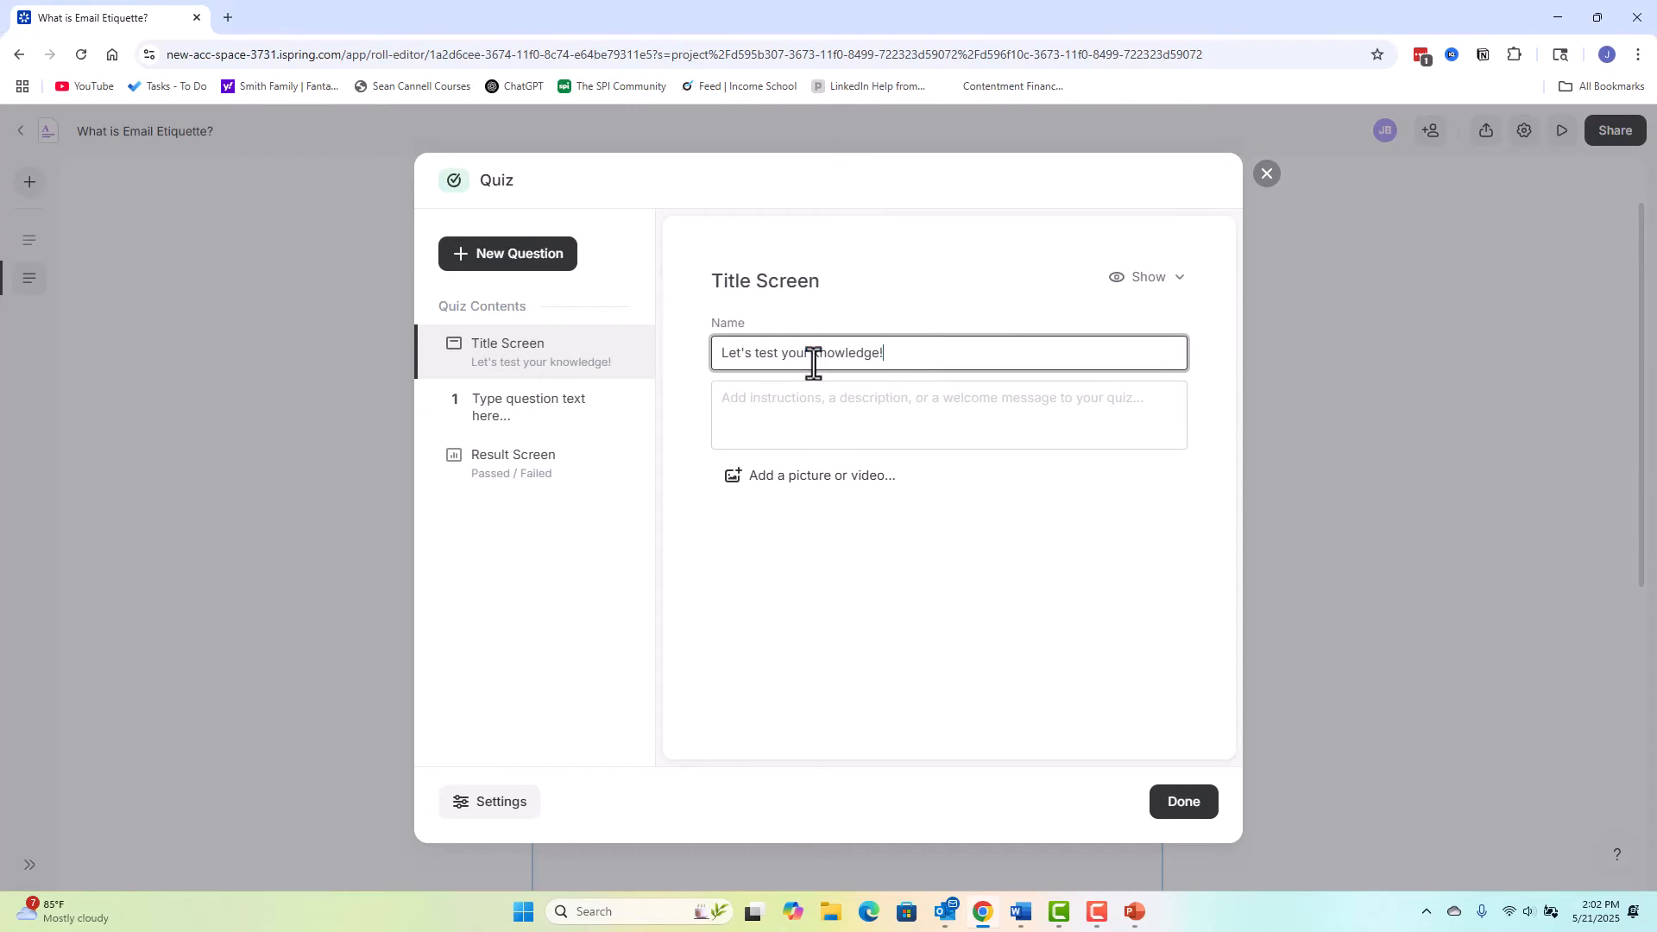
key(ctrl+a)
text(Email Etiquette Check)
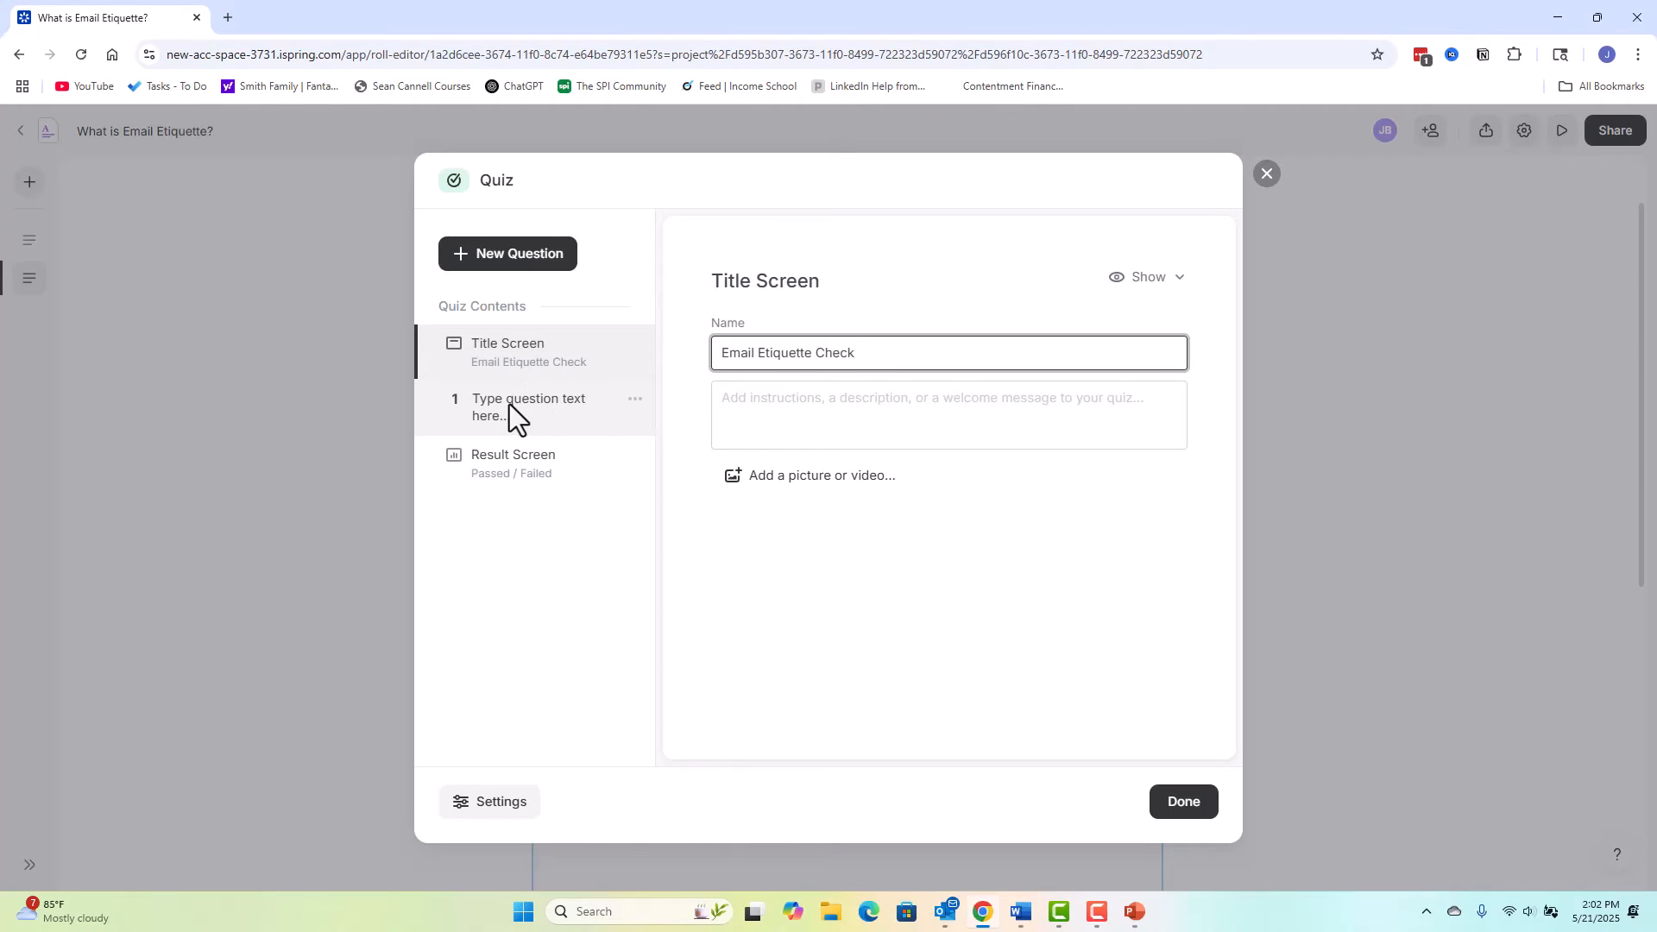
Step: Paste "What's the best subject line for a project delay email?" as the first quiz question's text
click(509, 404)
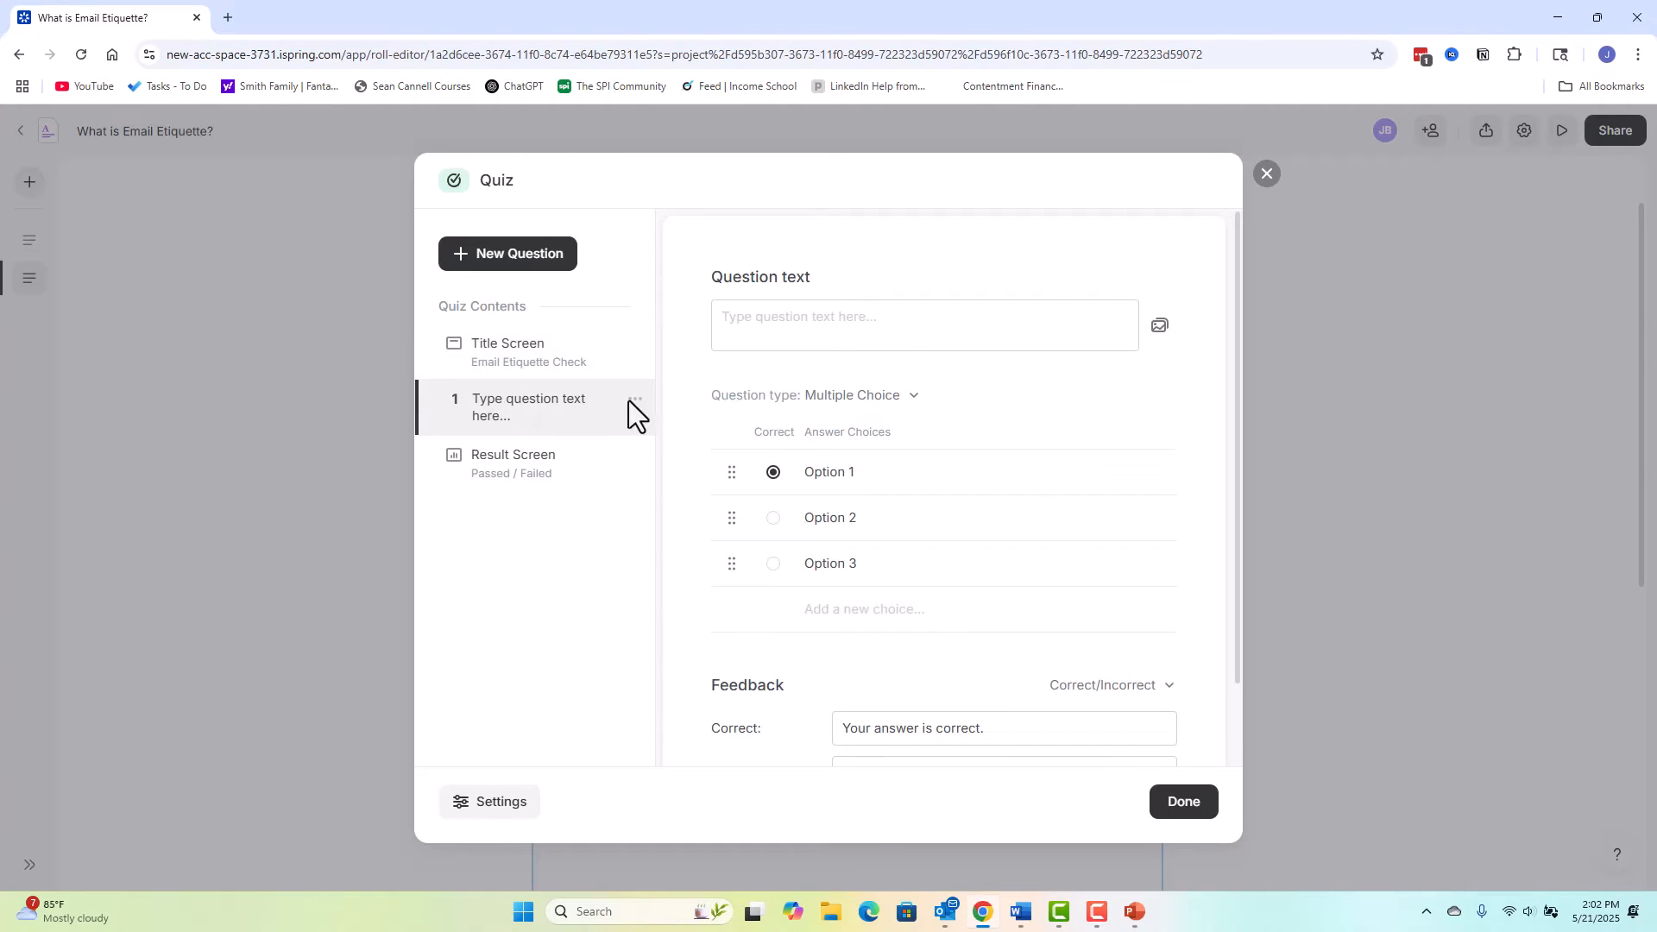
right_click(744, 318)
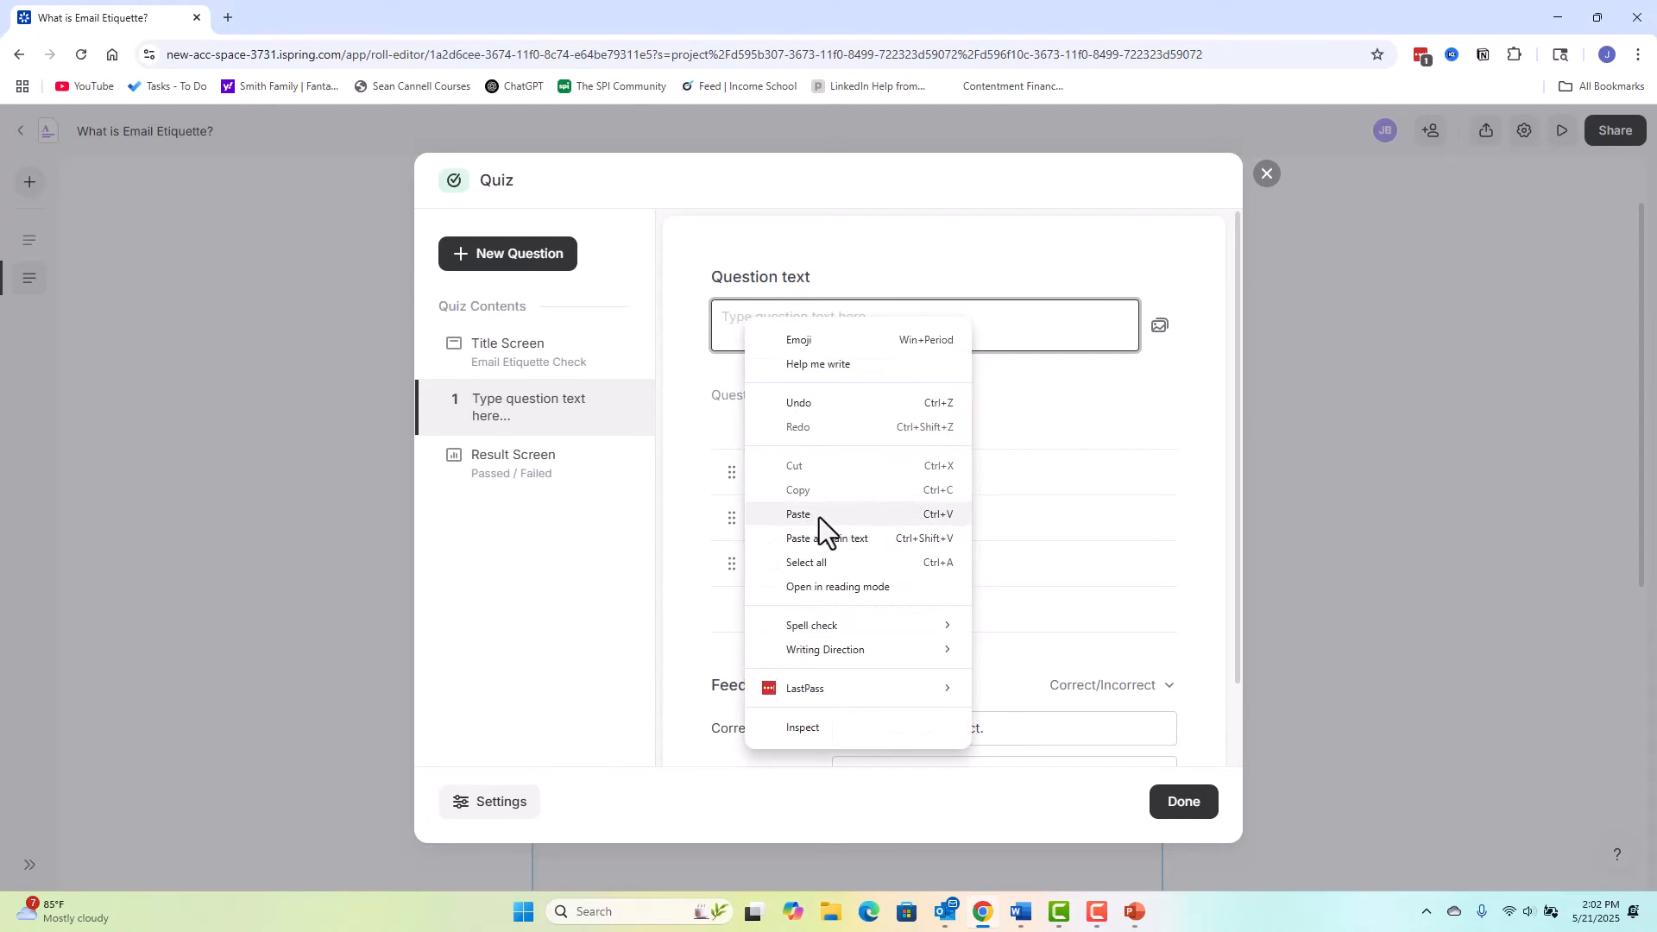
click(821, 516)
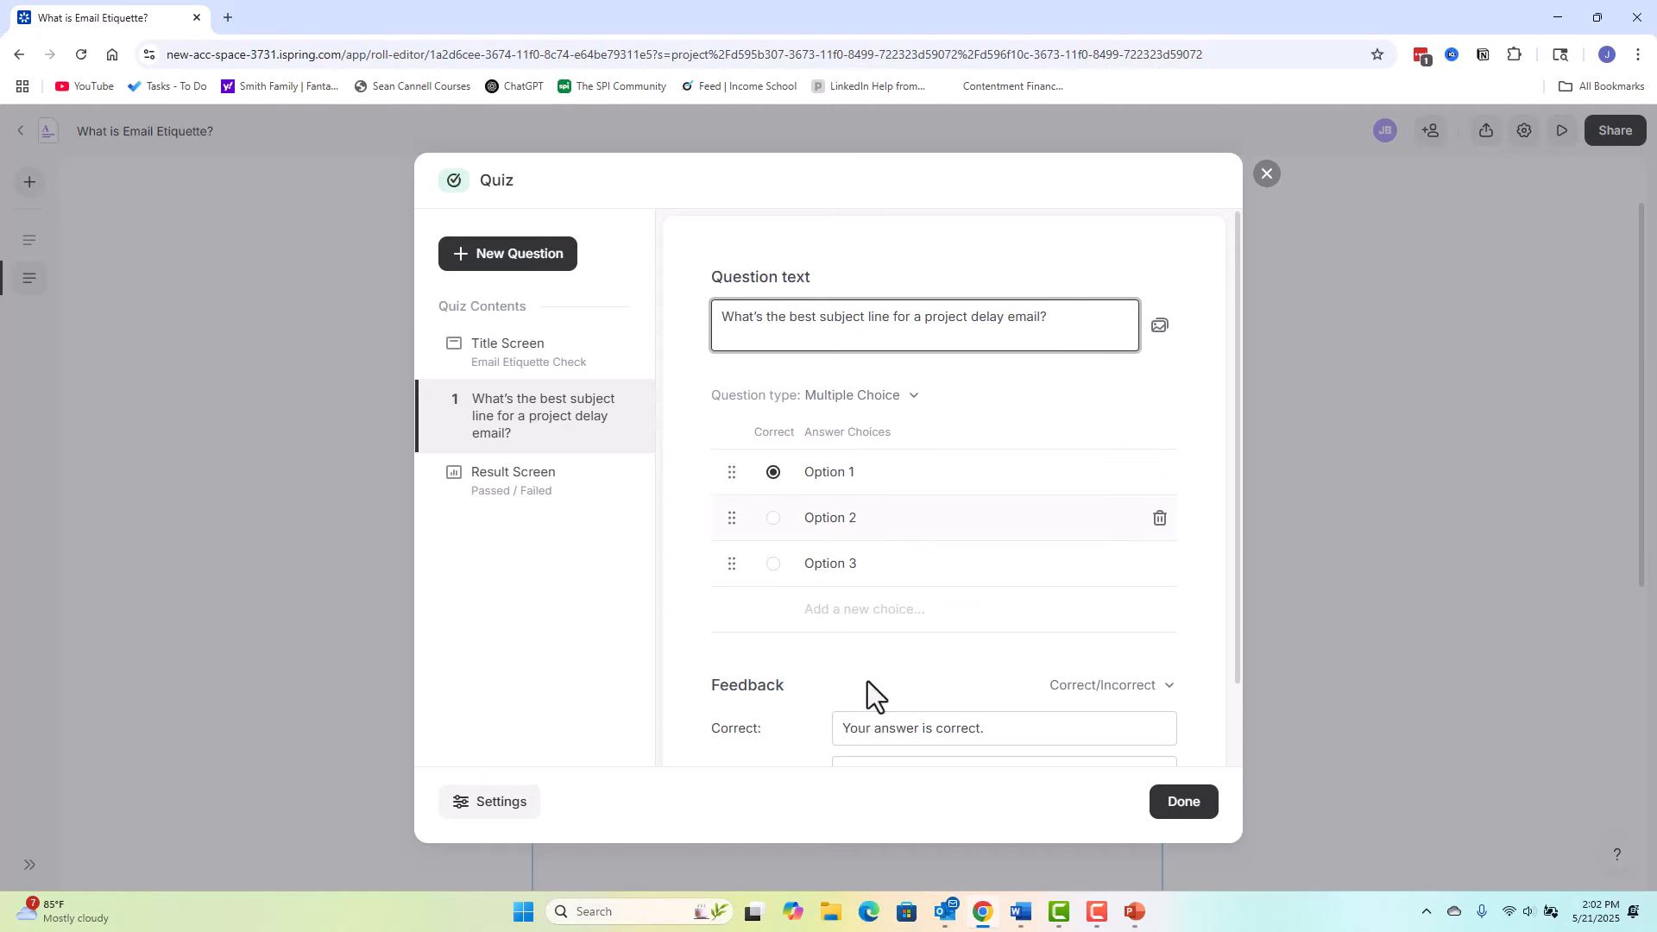
Step: Enter the answers "Late Project", "Marketing Project Update" and "Delay in Q2 Marketing Project – Revised Timeline" from the Word document, marking the third as correct
mouse_move(1021, 911)
click(1075, 813)
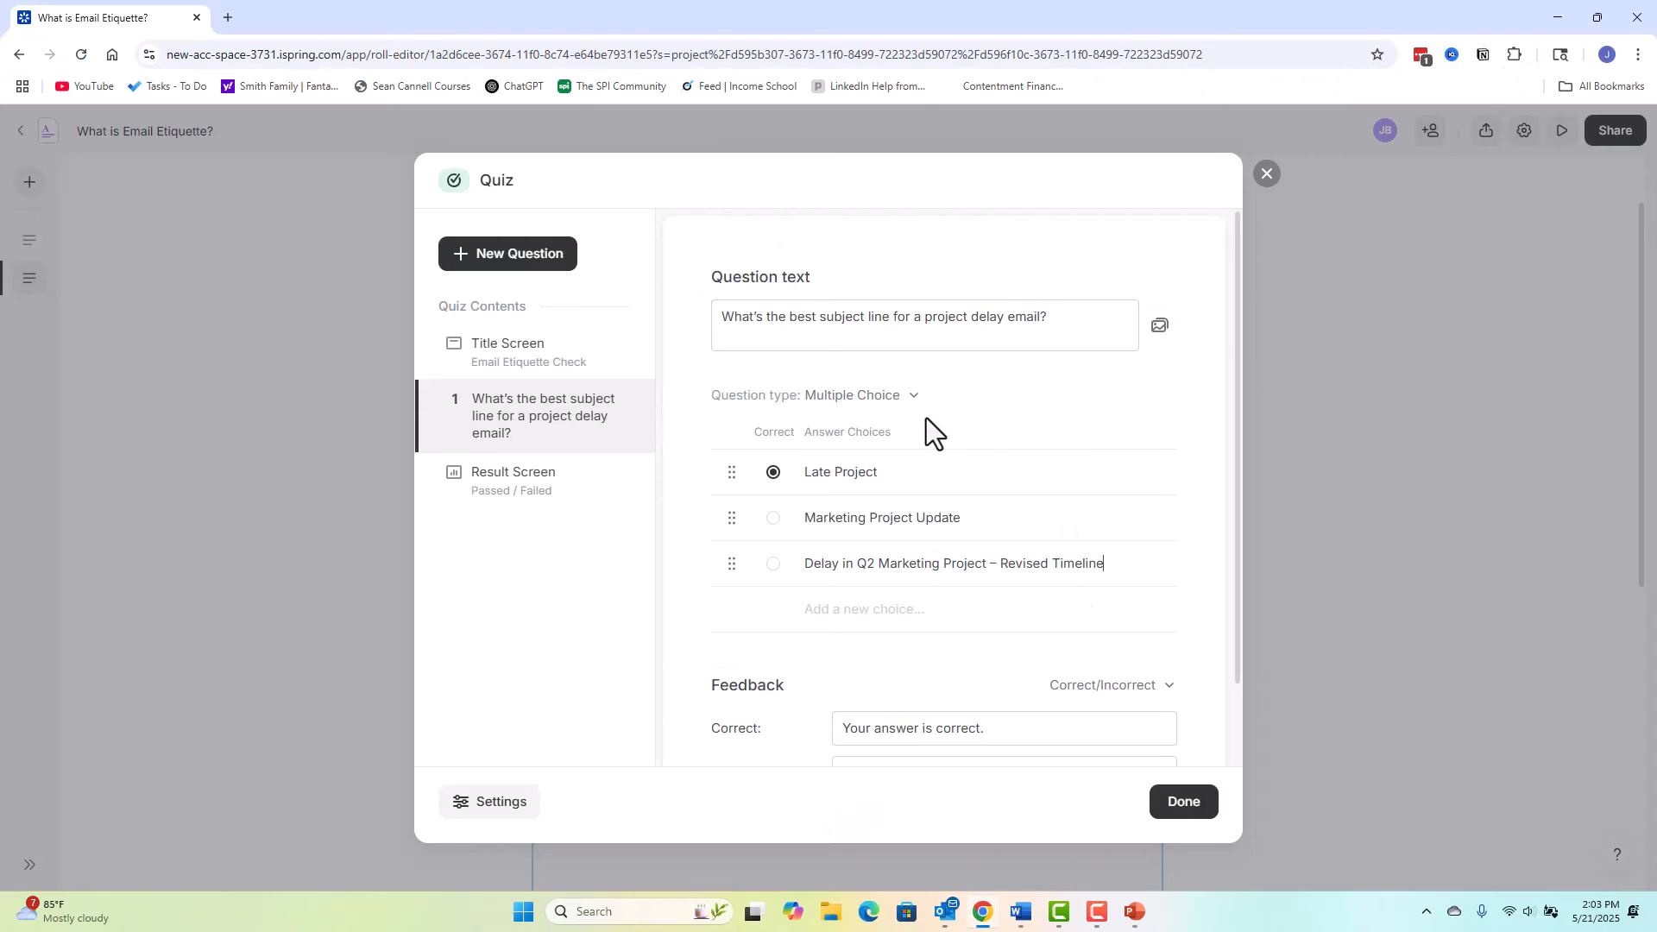
click(774, 564)
Step: Check the available feedback modes for the question, leaving Correct/Incorrect selected
scroll(910, 634, down, 2)
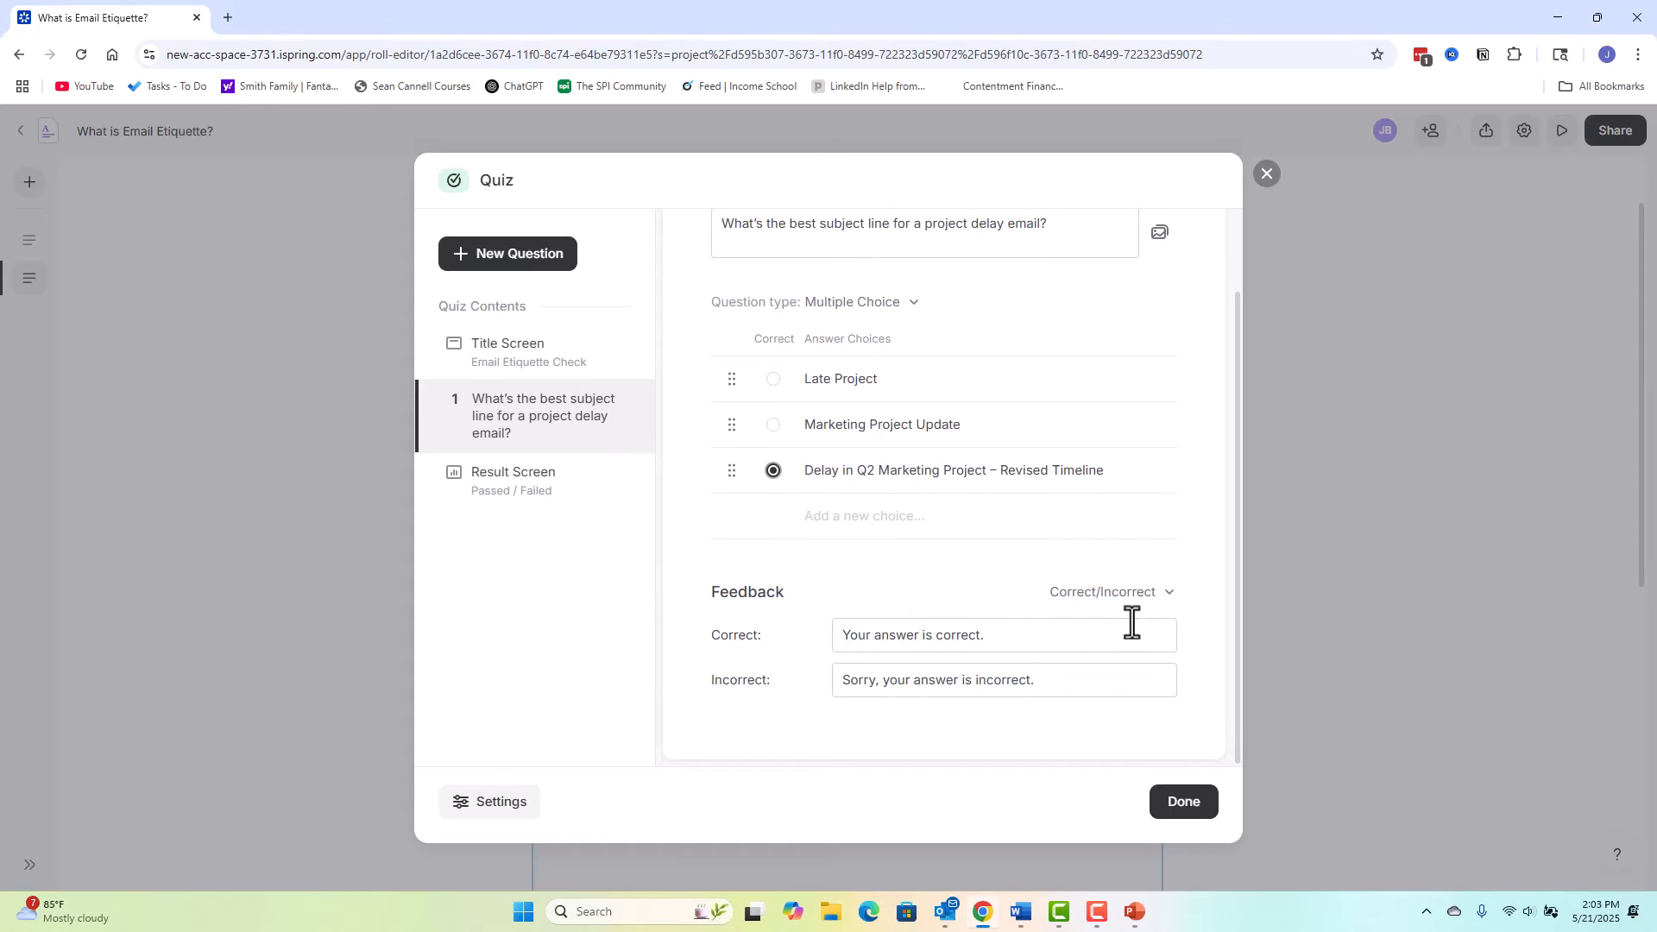
click(1169, 593)
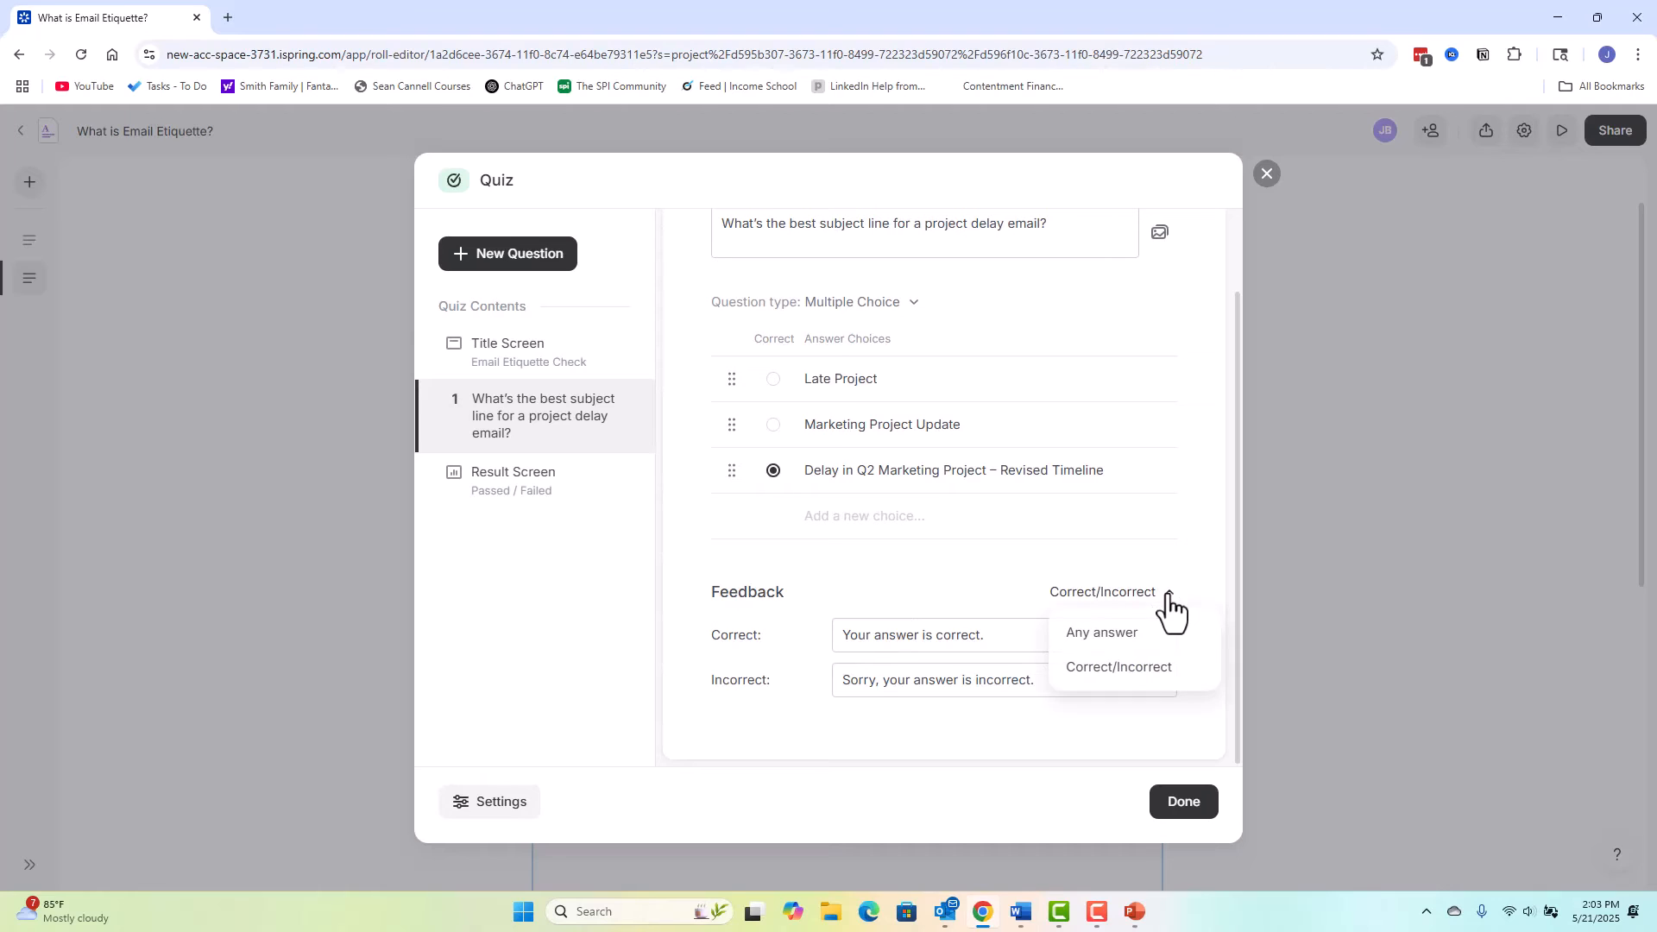
click(1169, 593)
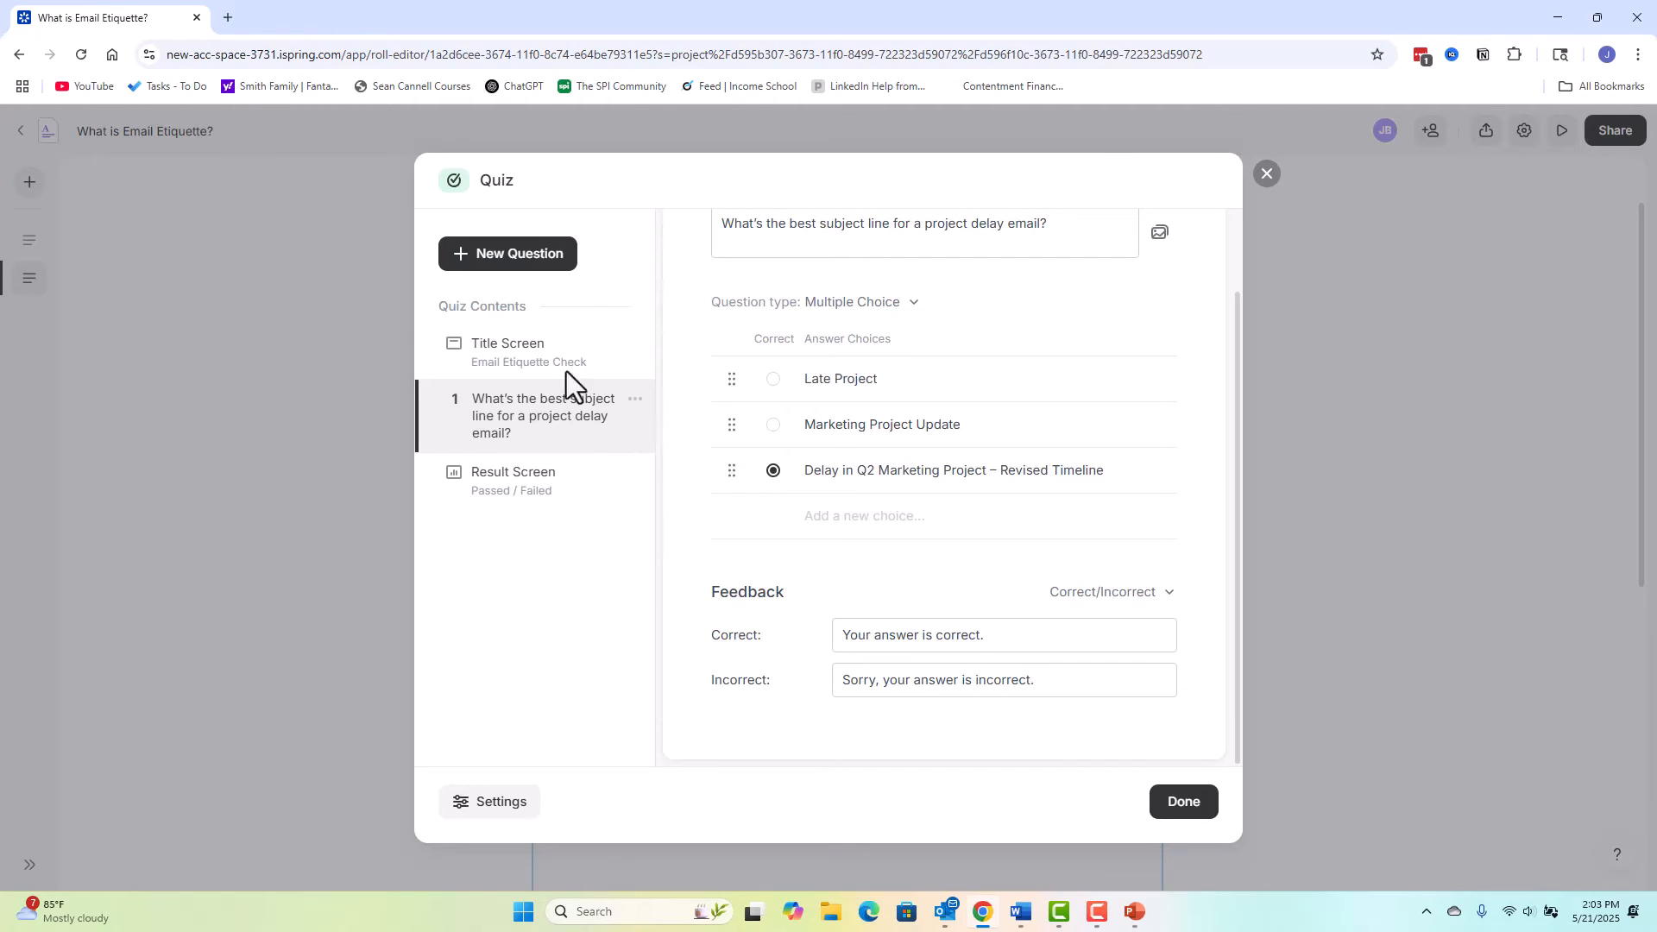
Step: Generate AI quiz questions from the "What is Email Etiquette?" and "Reply vs Reply All: Avoiding the Oops" chapters, accepting the OpenAI terms
click(510, 259)
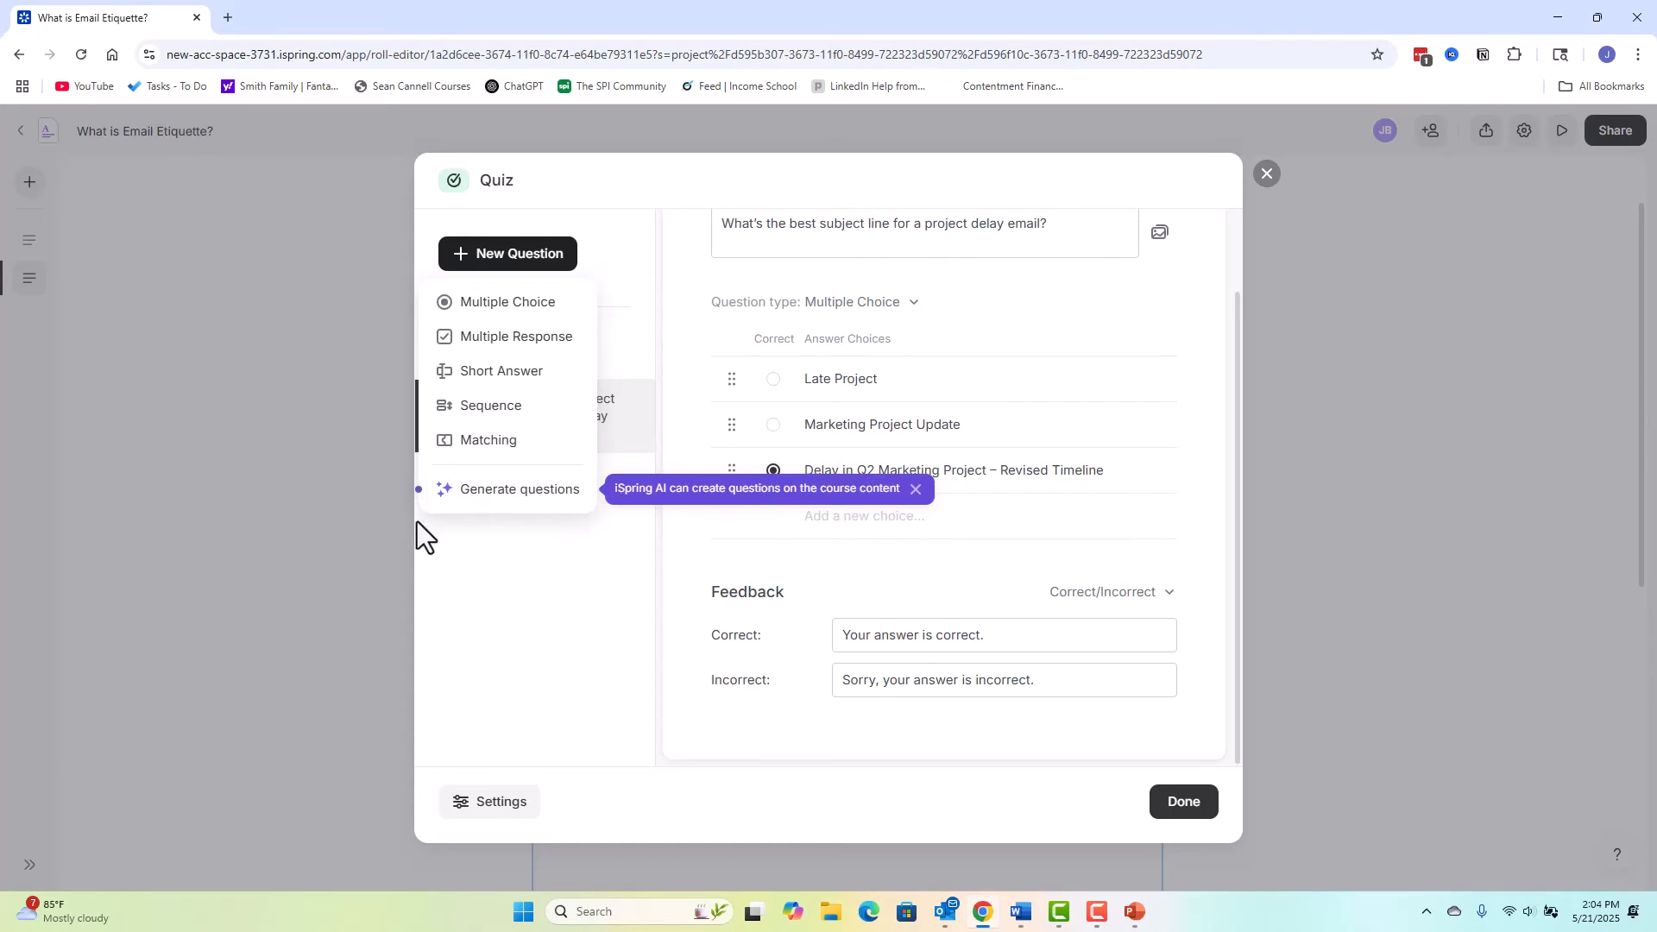
click(526, 492)
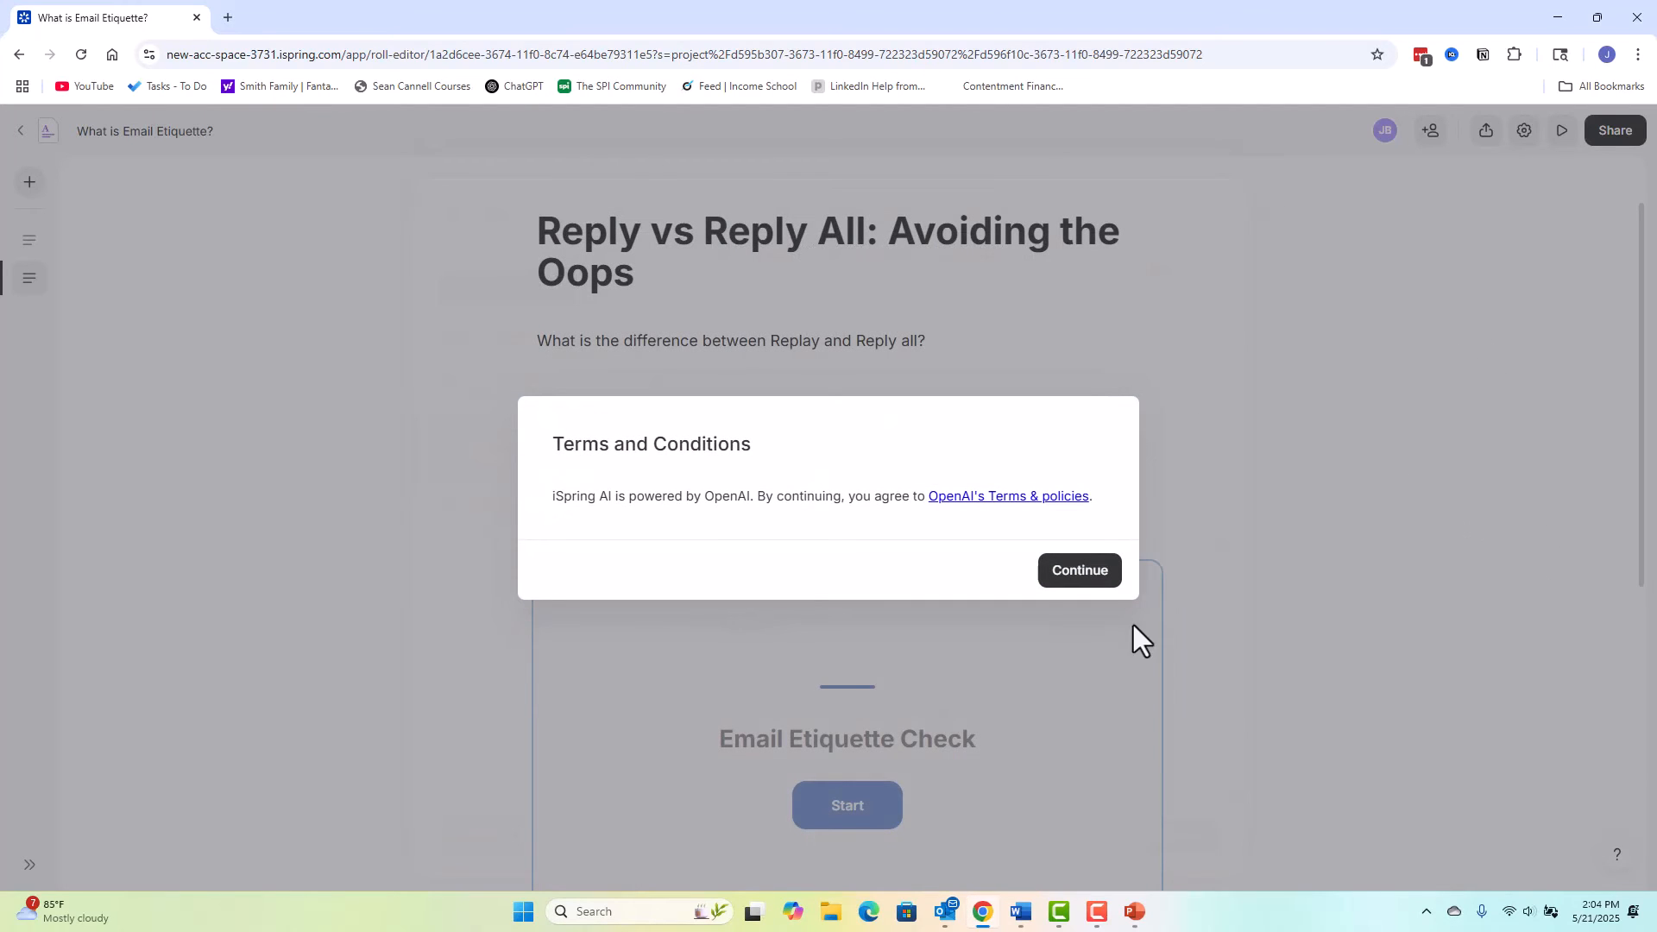
click(1084, 579)
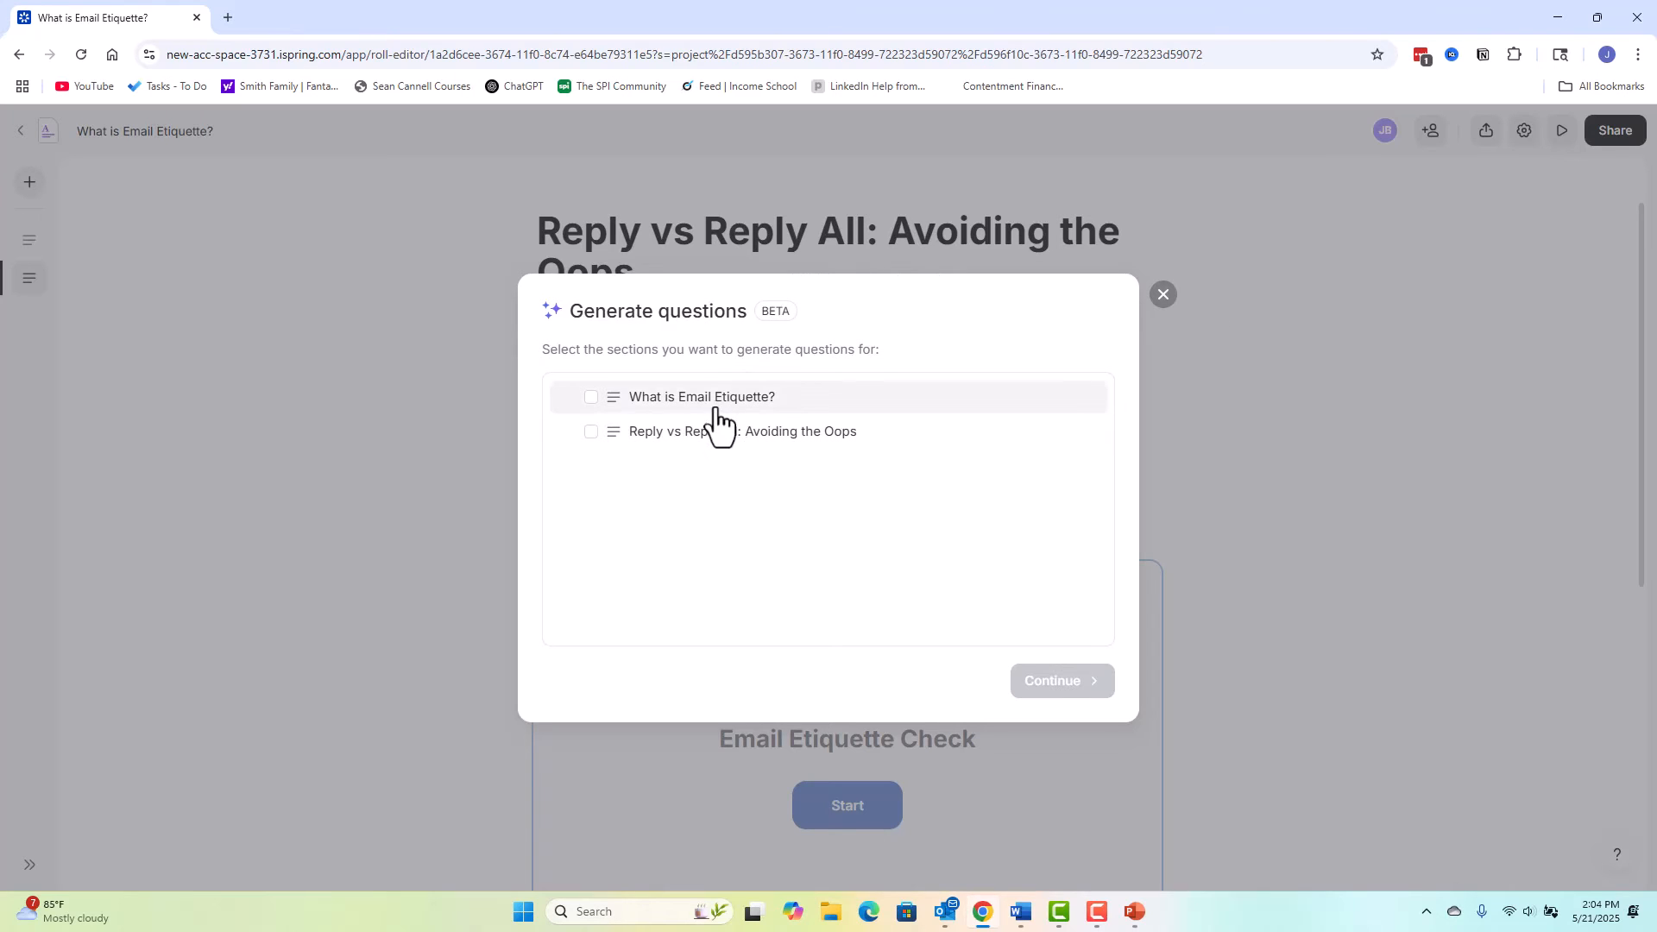
click(590, 398)
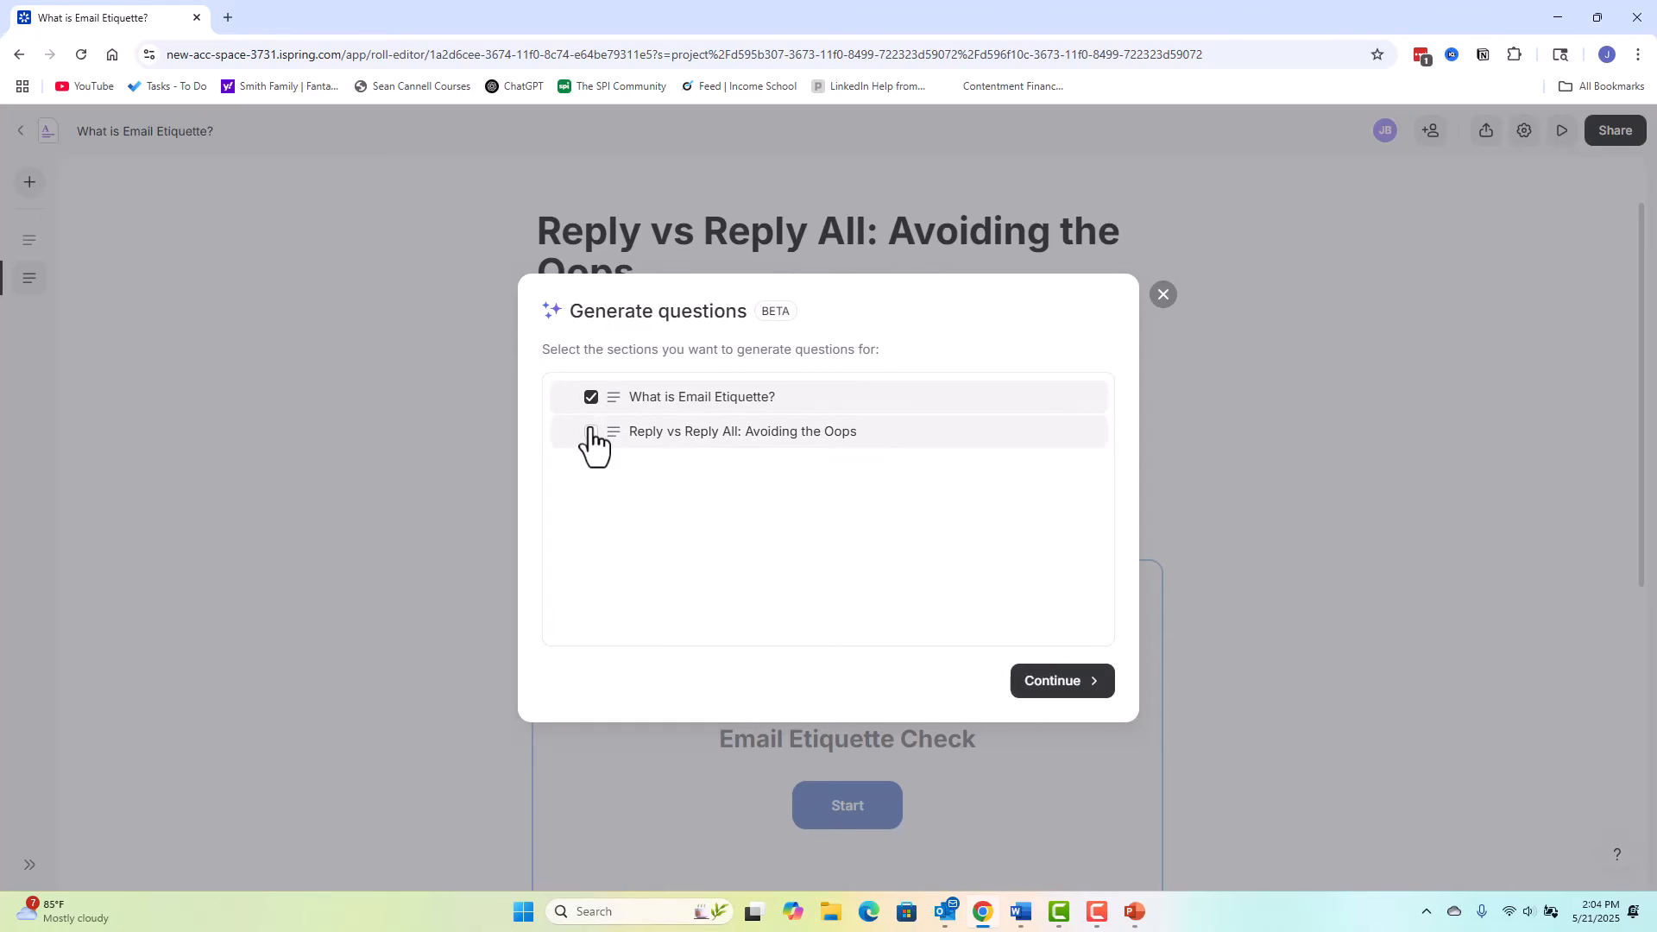
click(590, 432)
click(1055, 682)
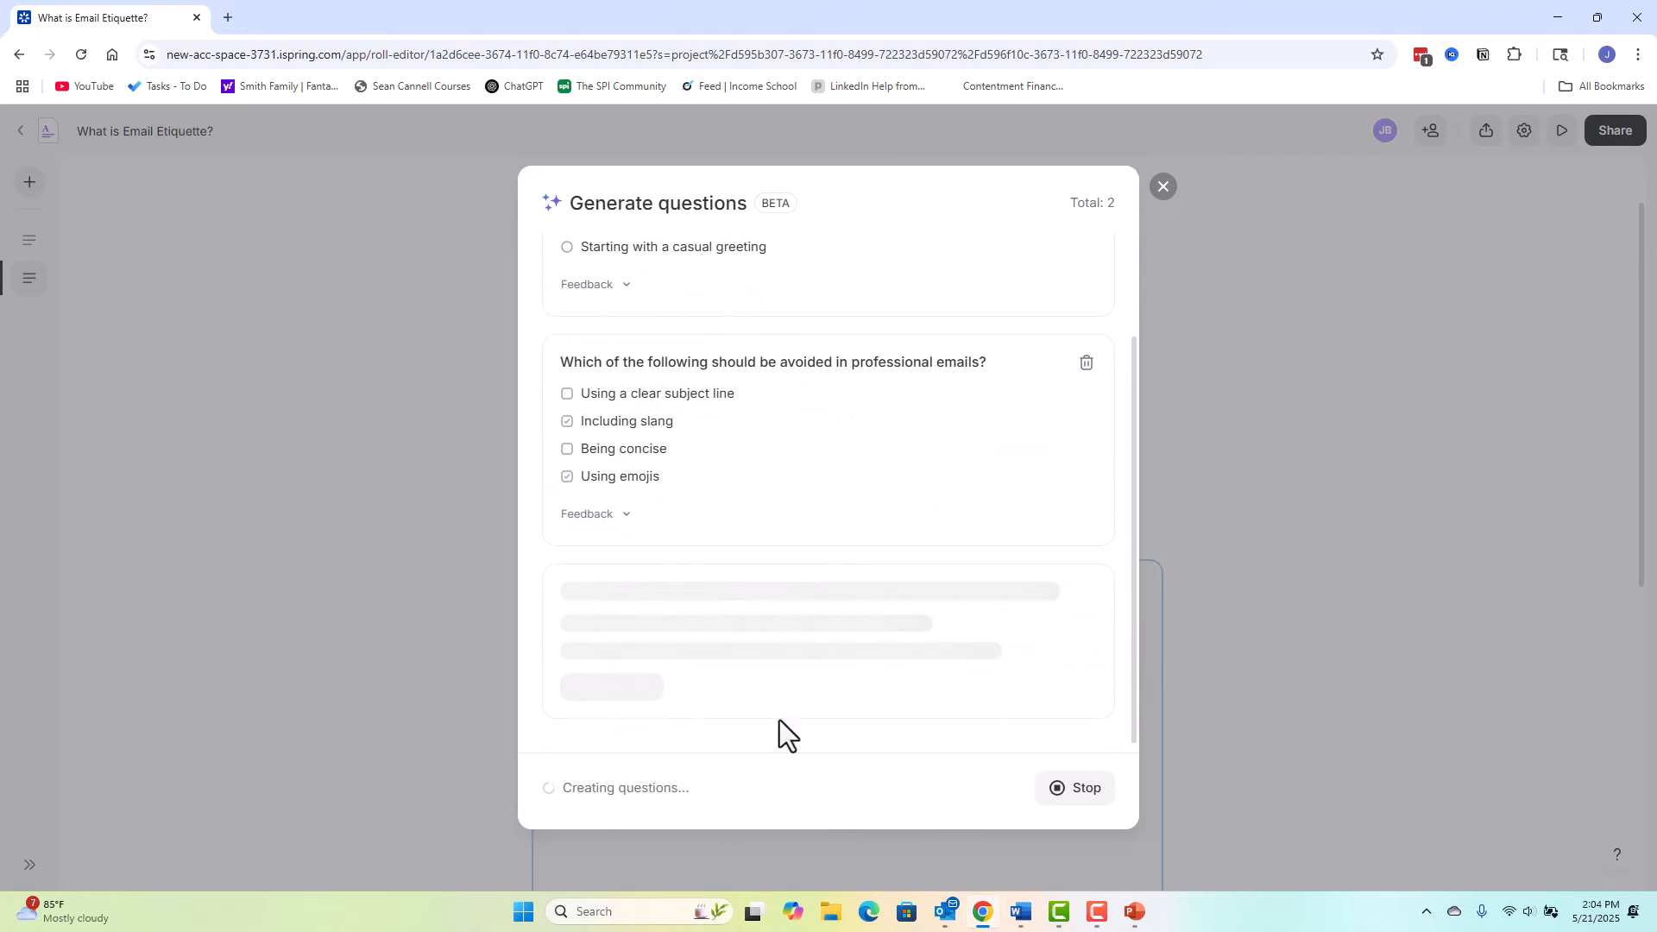
Step: Review the AI-generated email etiquette questions and their answers, and save them all to the quiz
scroll(970, 476, up, 2)
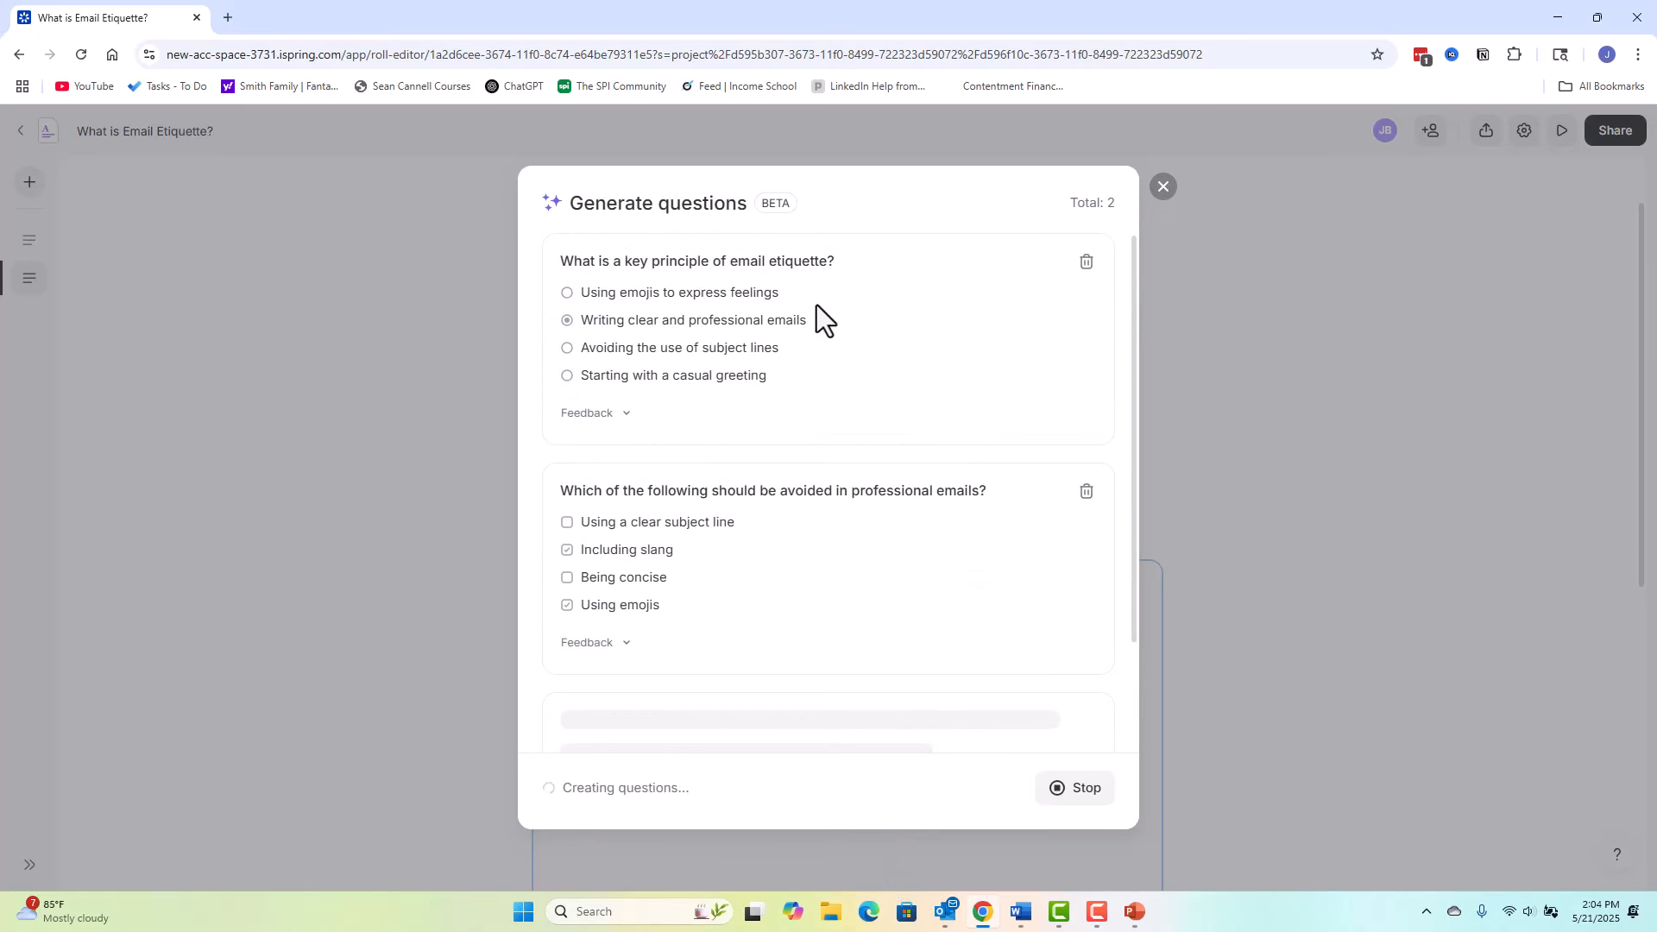
scroll(903, 483, up, 5)
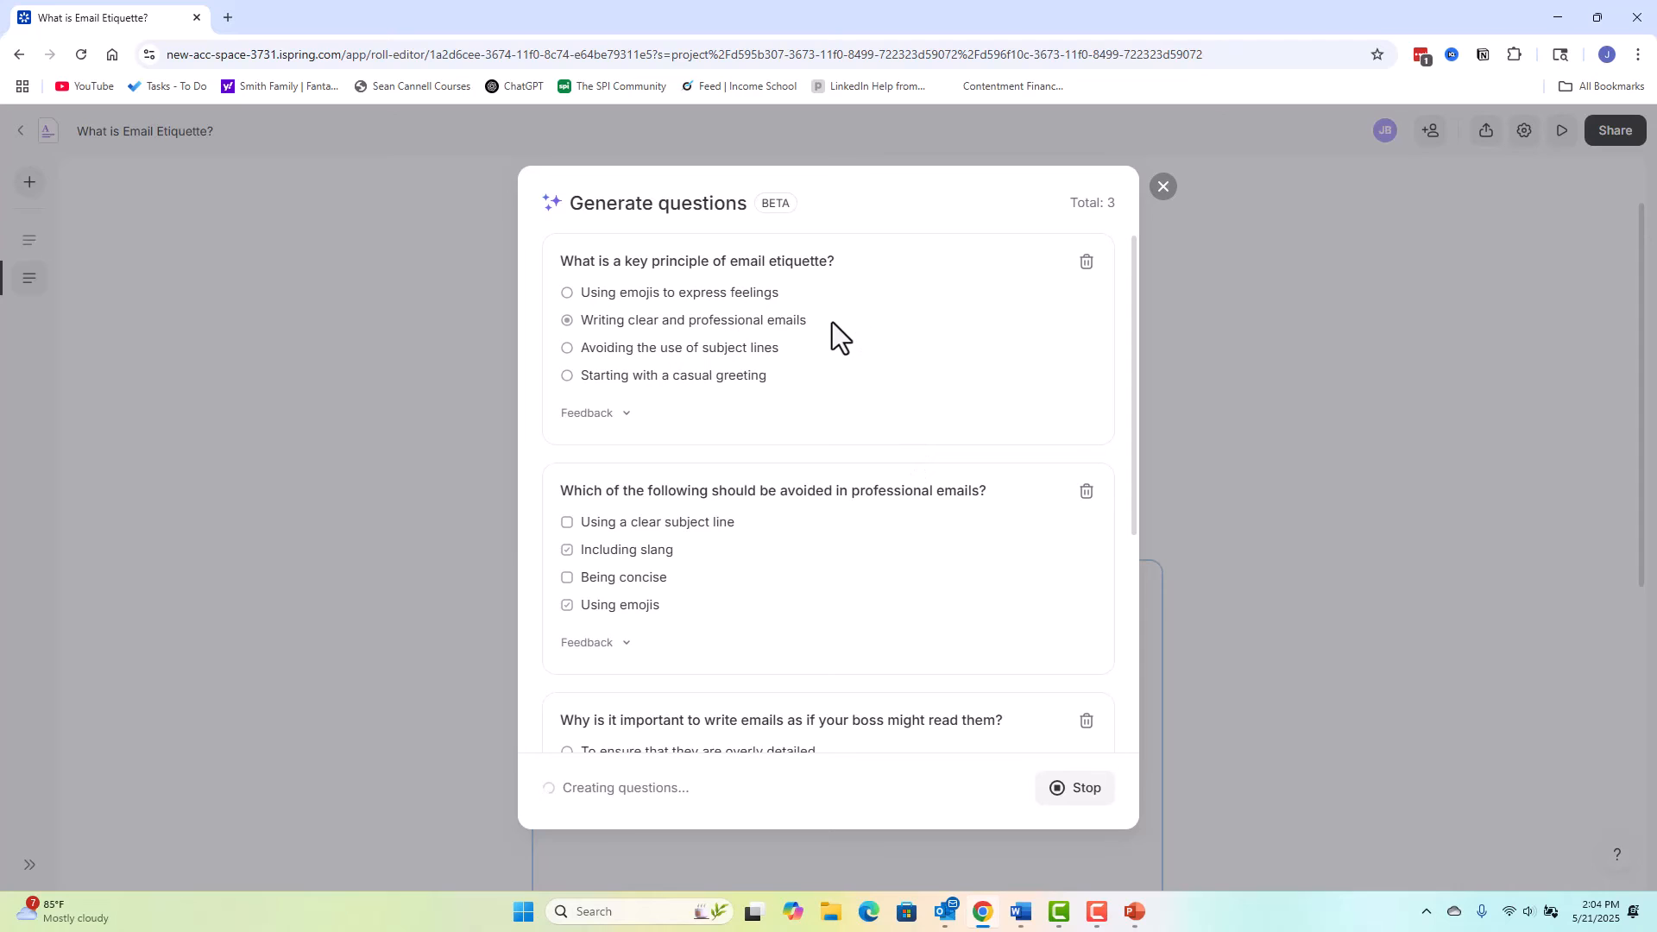
scroll(972, 485, up, 5)
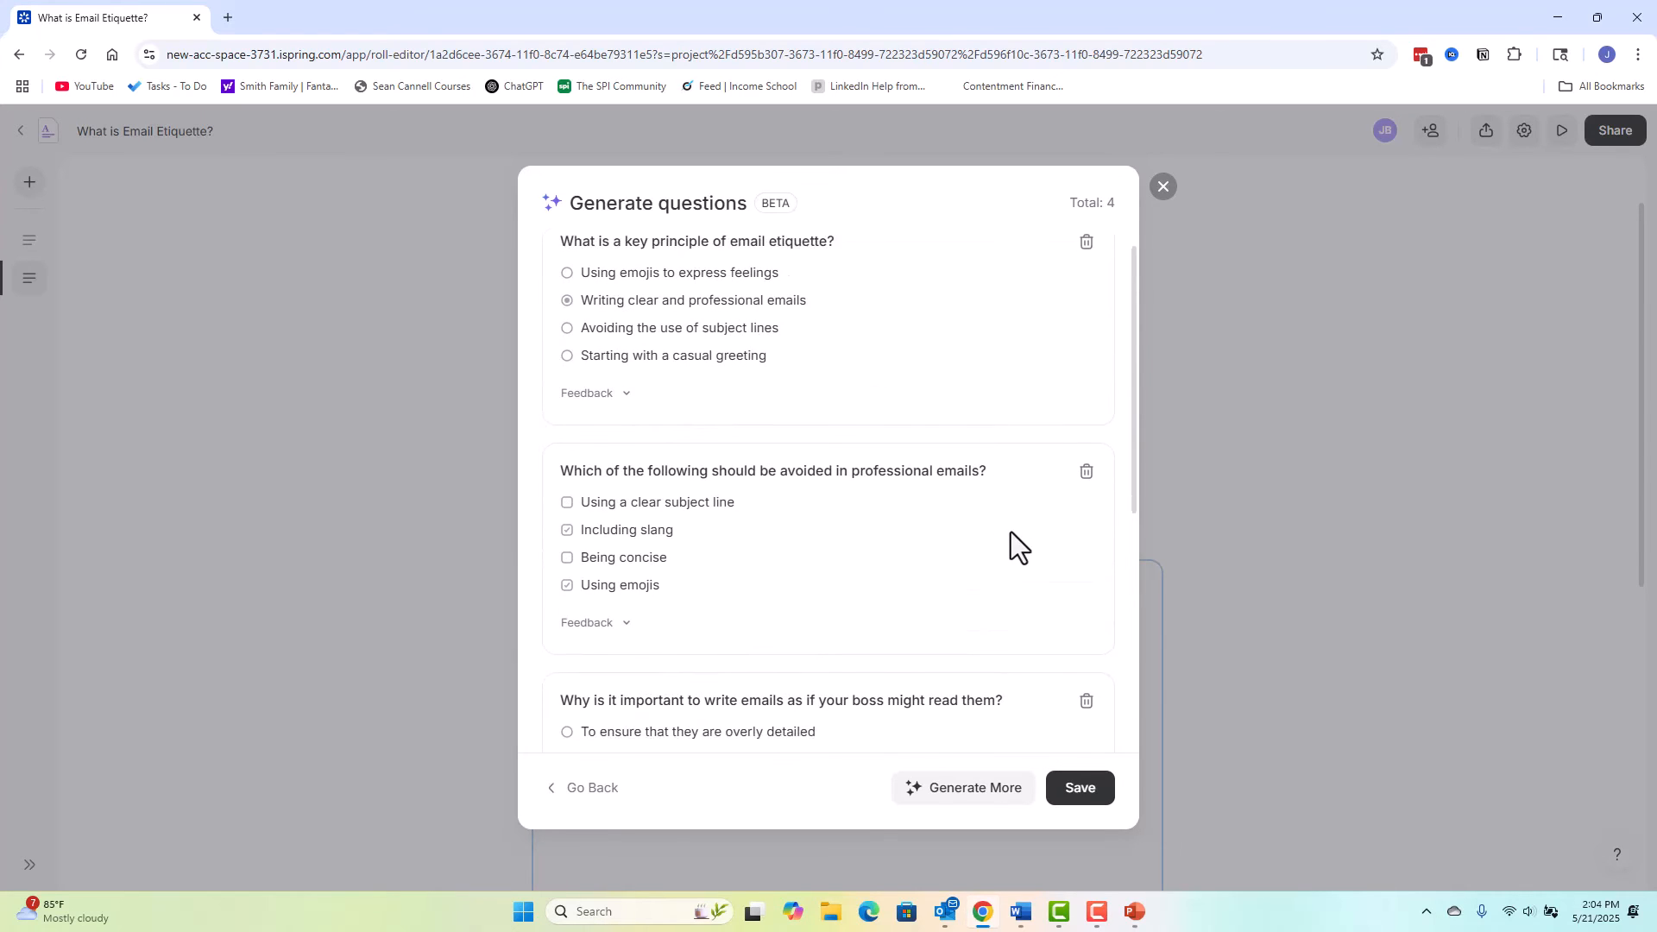
scroll(1012, 531, down, 4)
scroll(1014, 530, up, 4)
scroll(893, 428, down, 2)
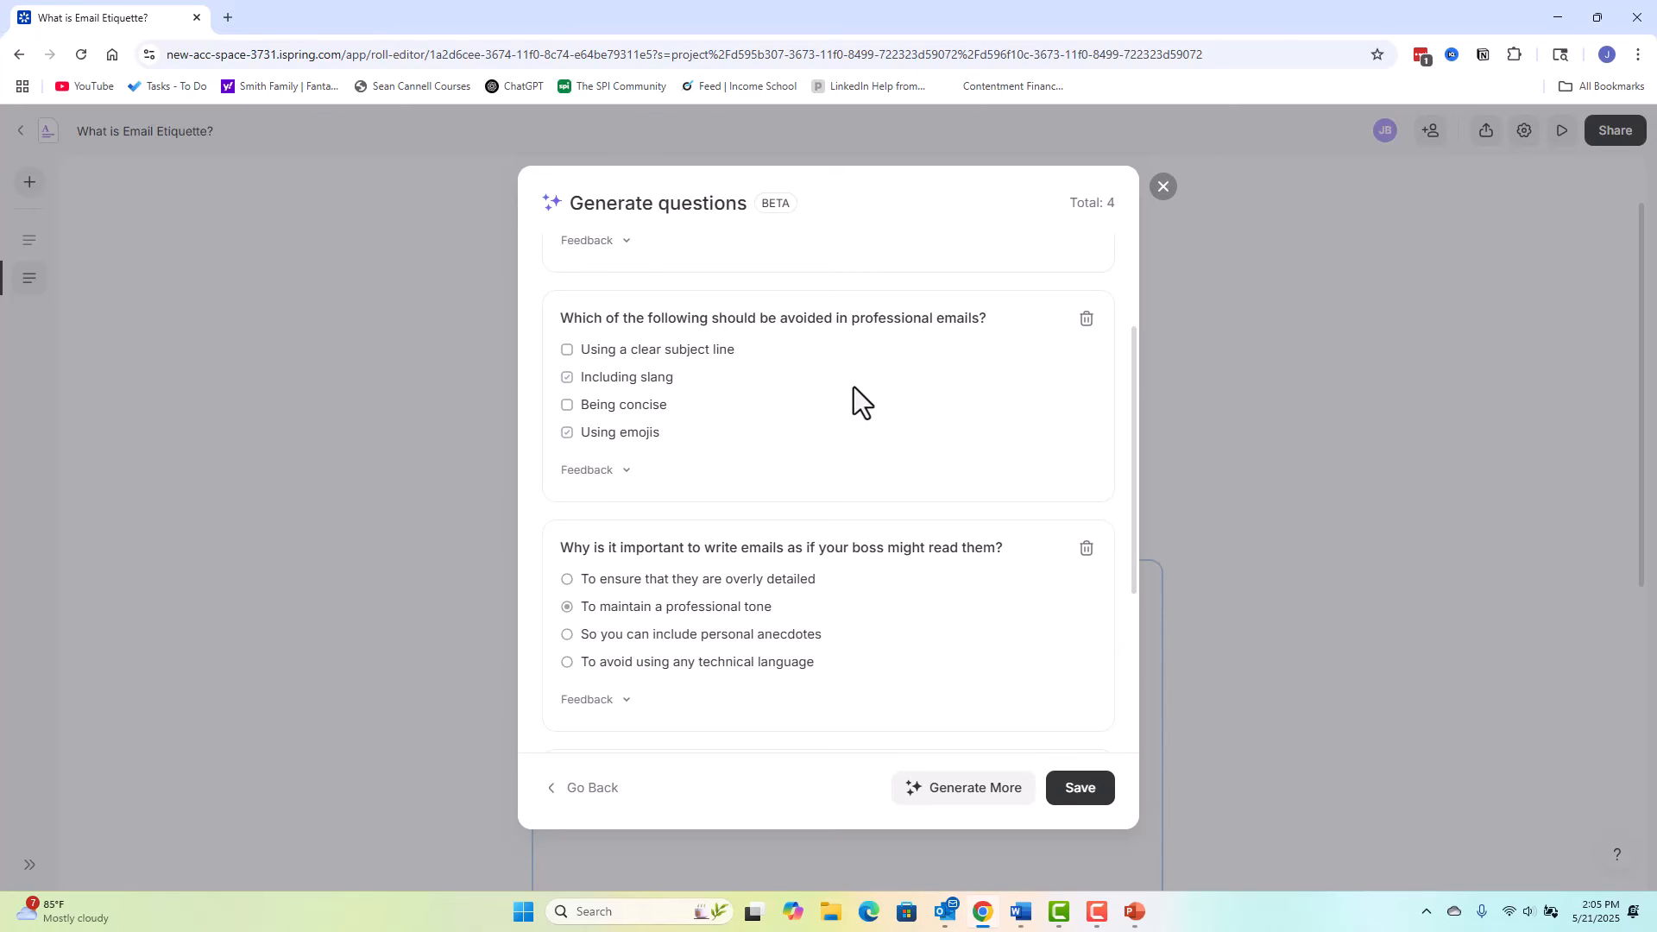
scroll(855, 393, down, 2)
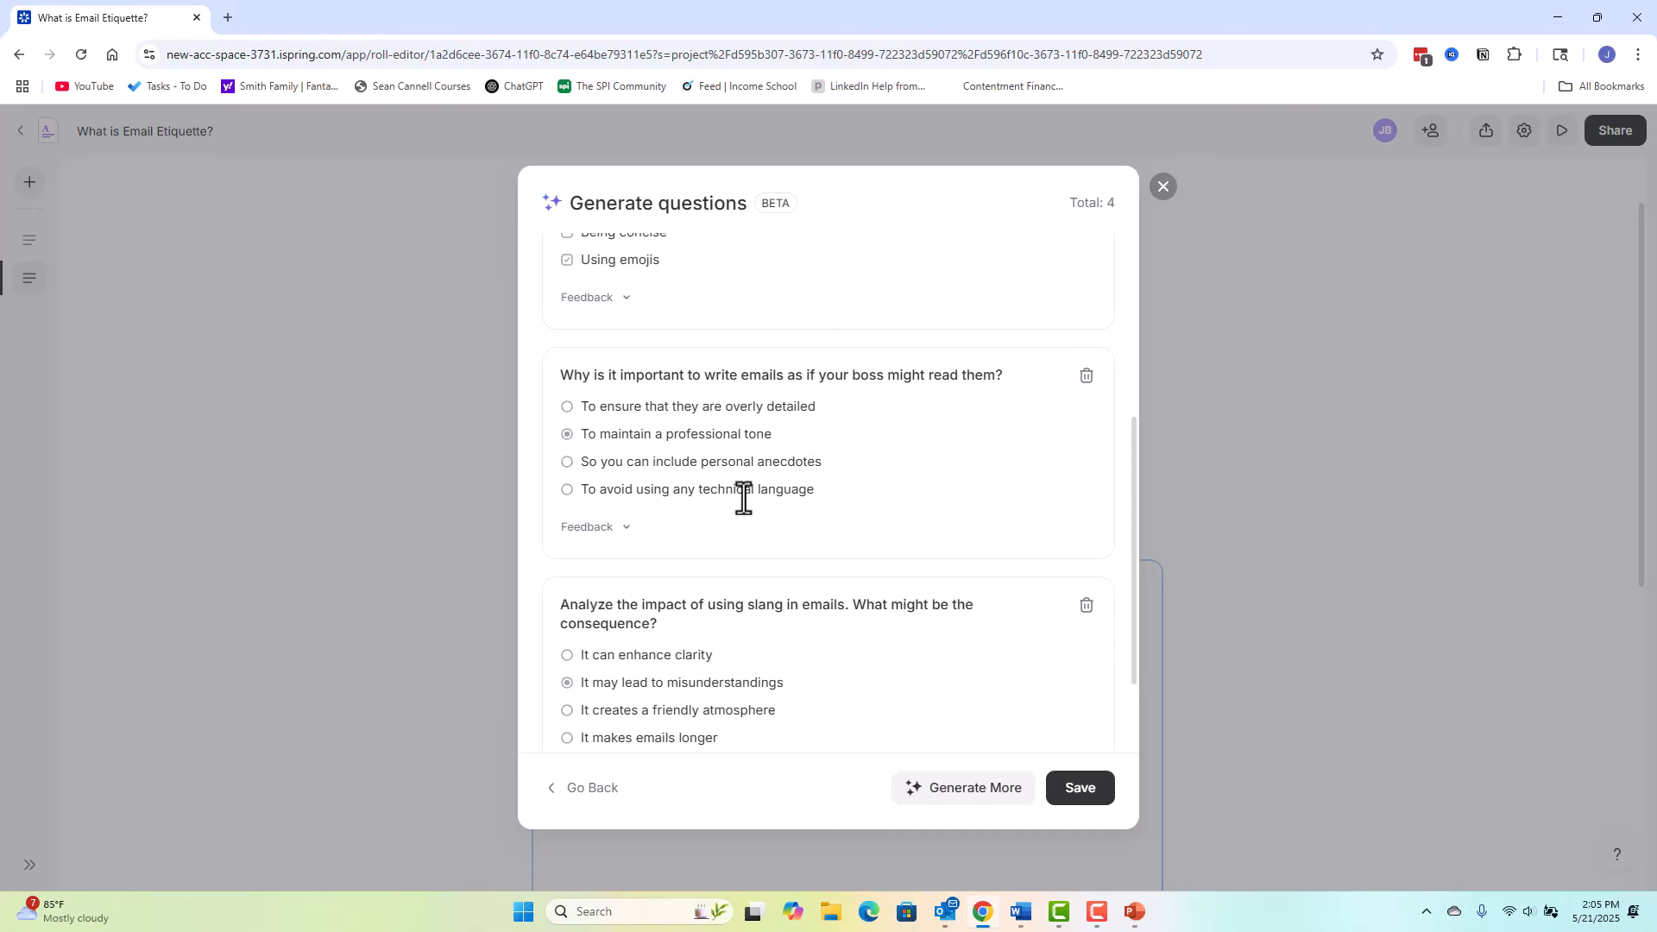
scroll(926, 505, down, 2)
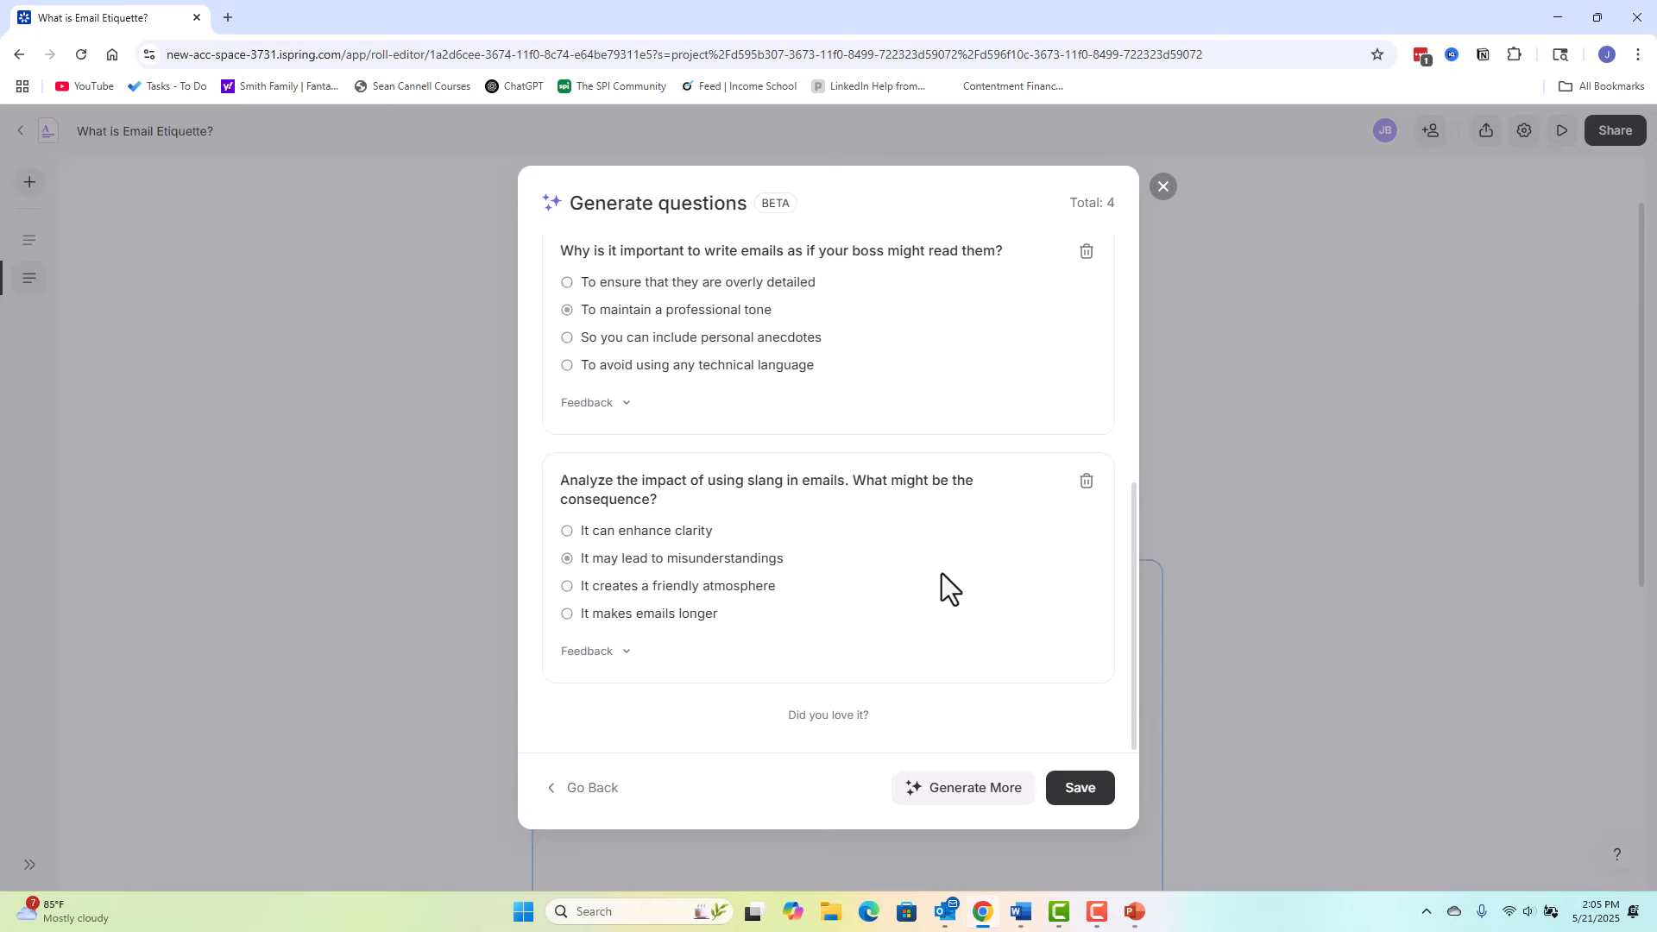
scroll(981, 573, up, 7)
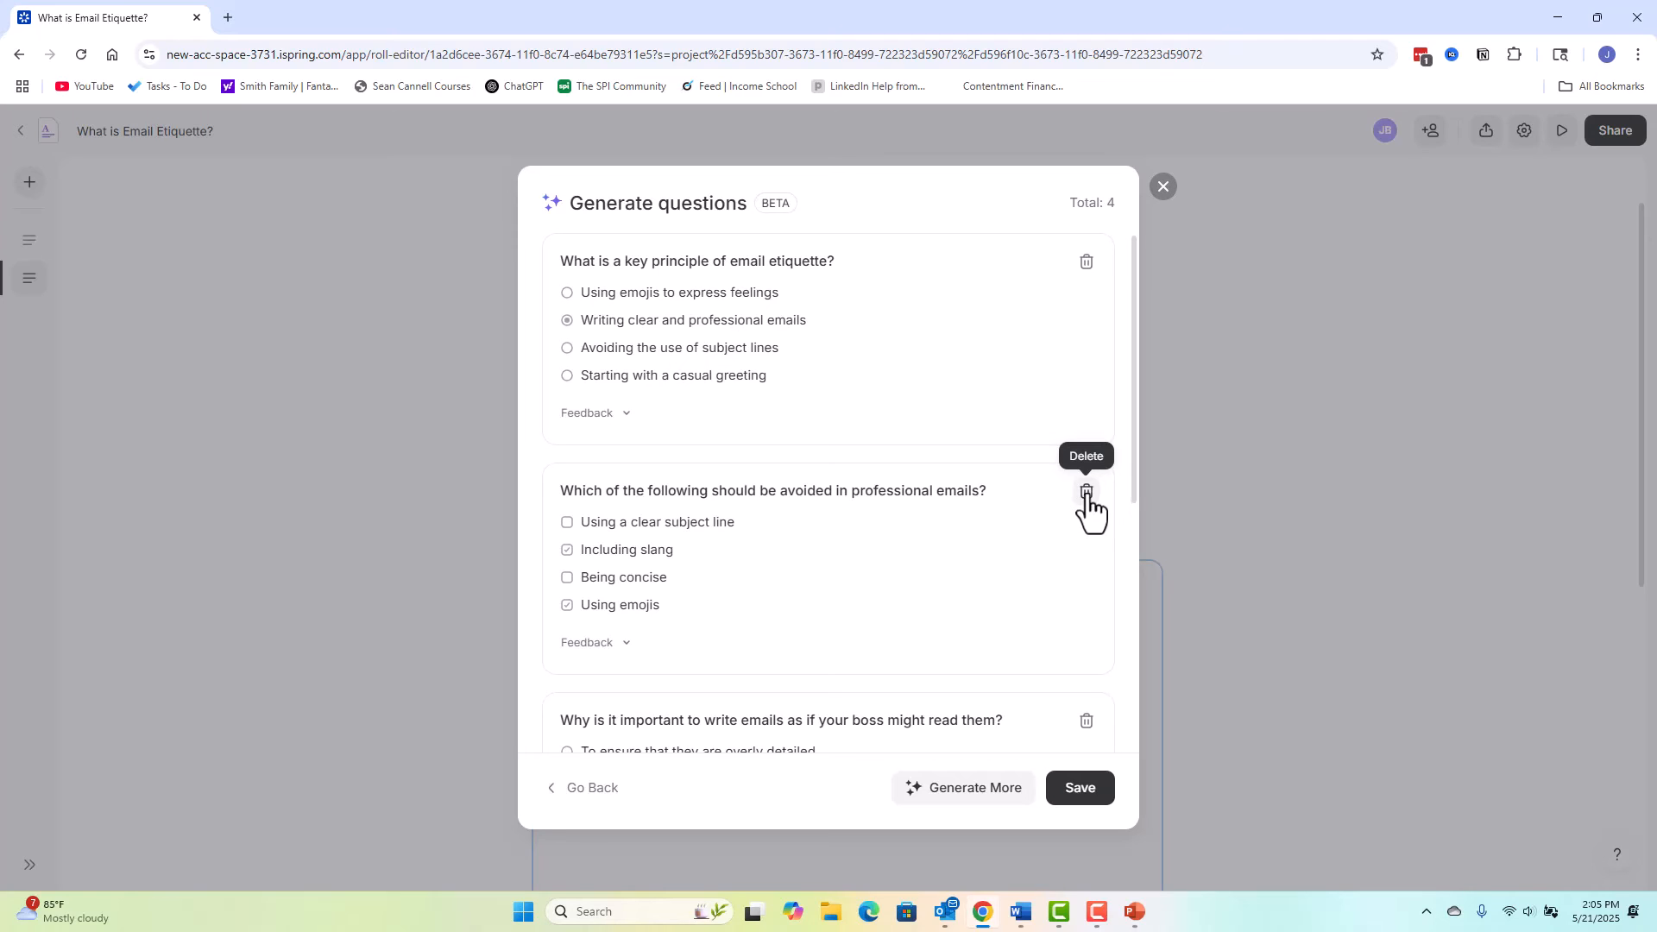
click(1077, 790)
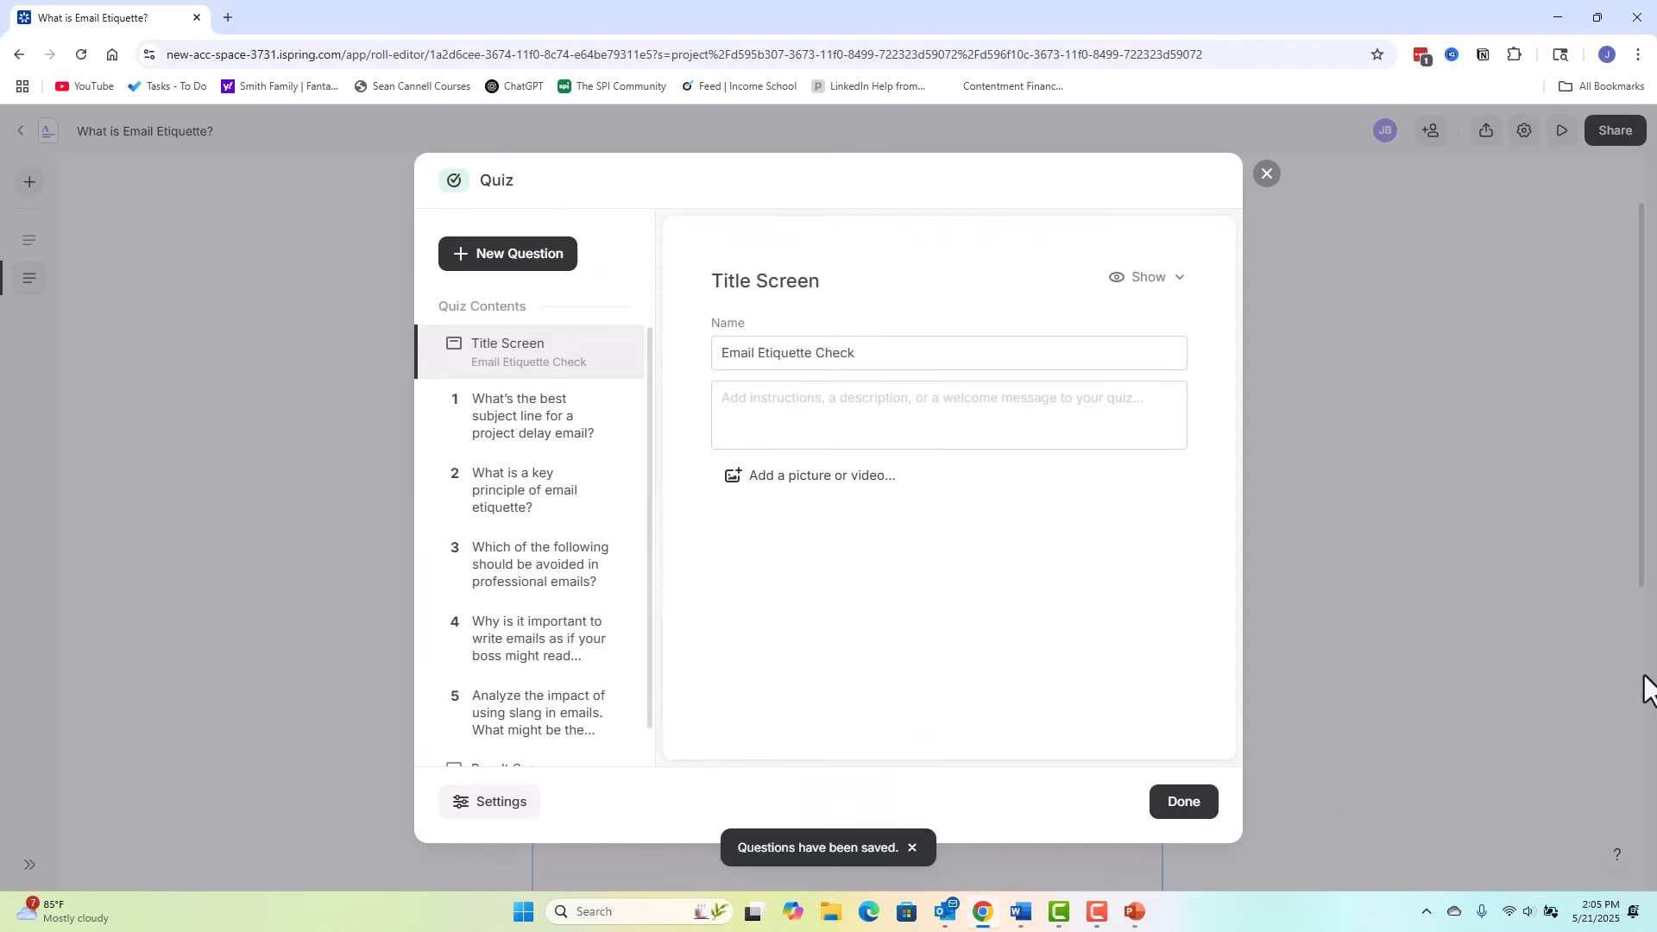
Step: Check the quiz's question list and settings, and finish editing the Email Etiquette Check quiz
scroll(552, 484, down, 1)
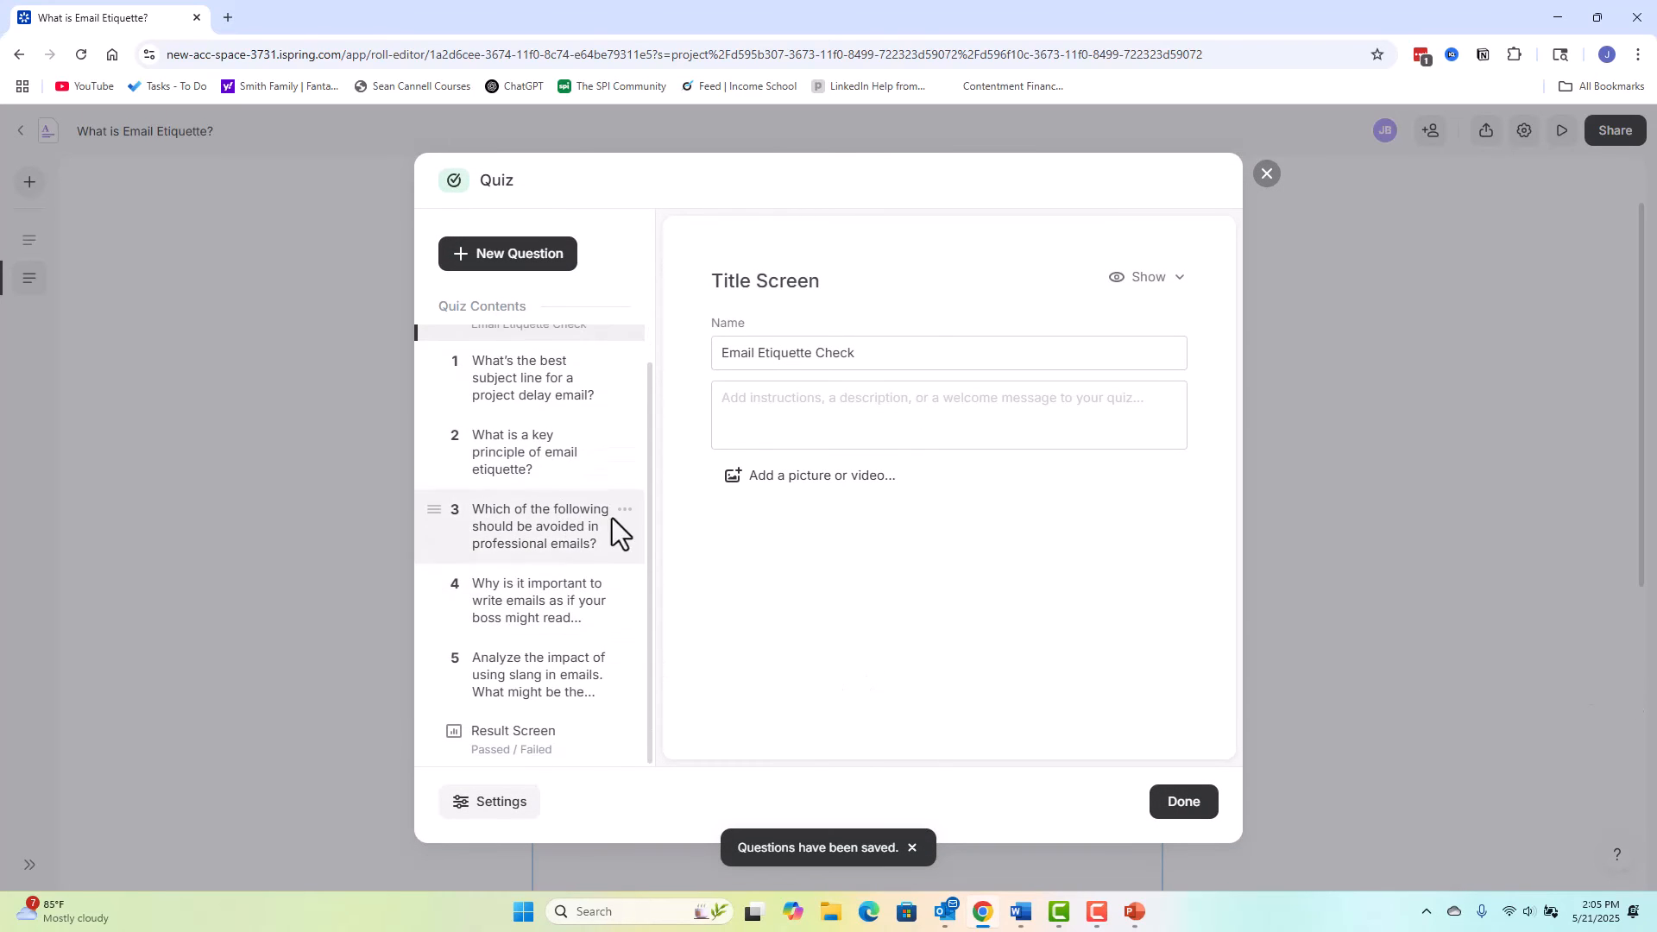
scroll(497, 621, up, 1)
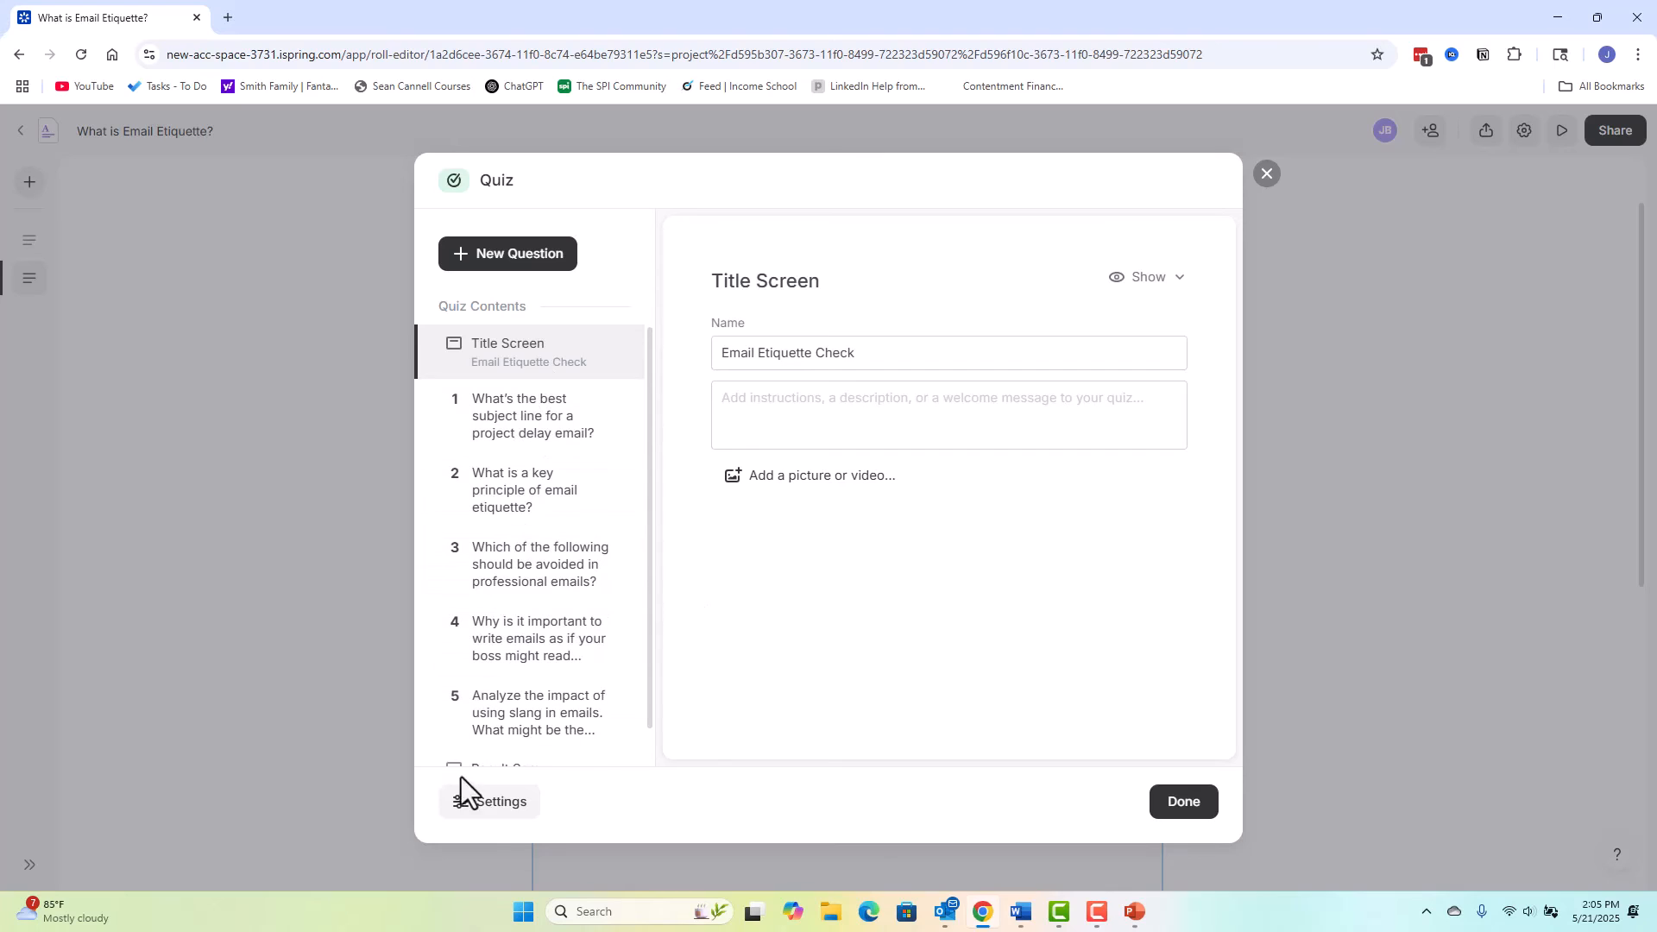
click(491, 810)
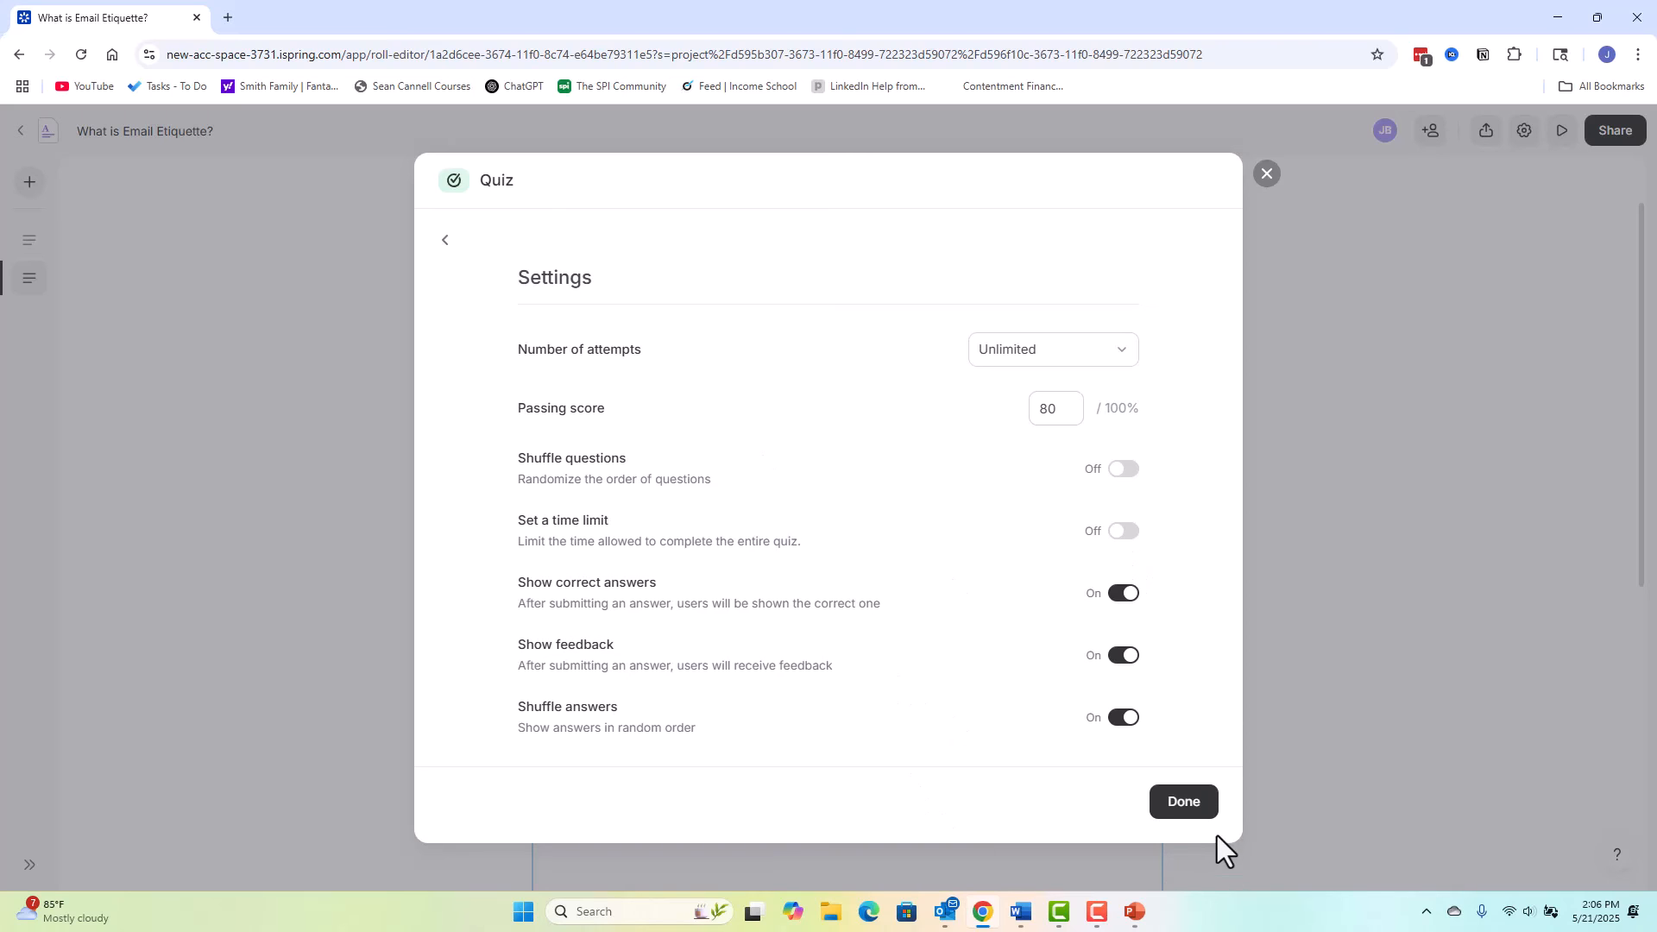
click(1185, 803)
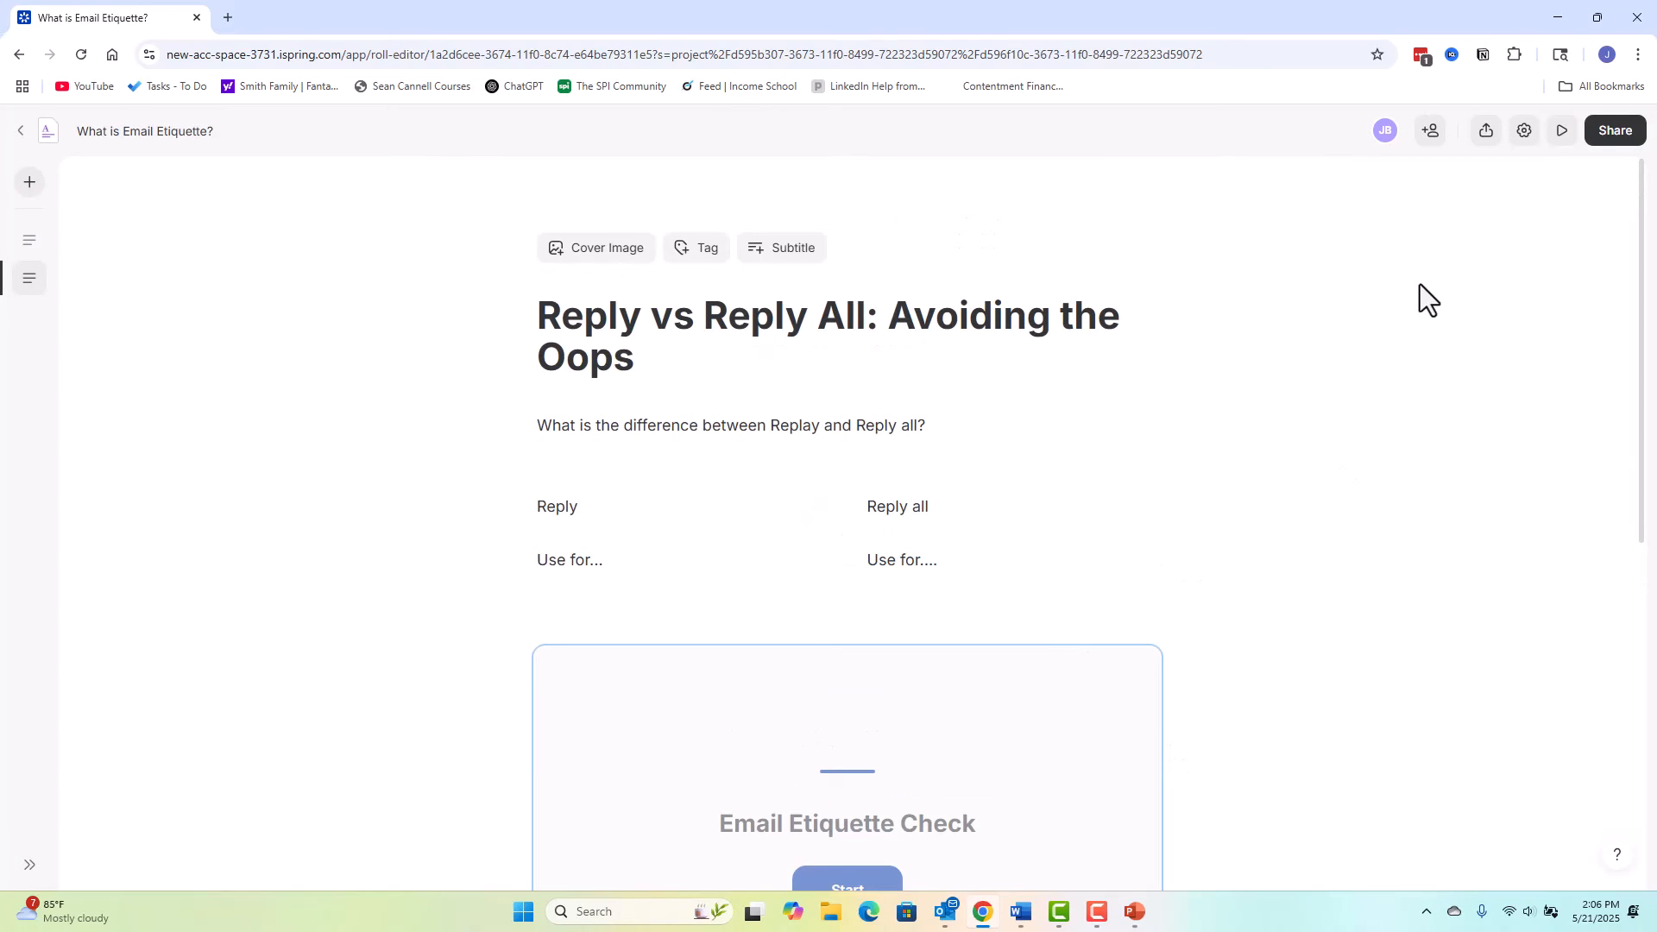
Step: Preview the course and go through both chapters to the Email Etiquette Check quiz
click(1562, 133)
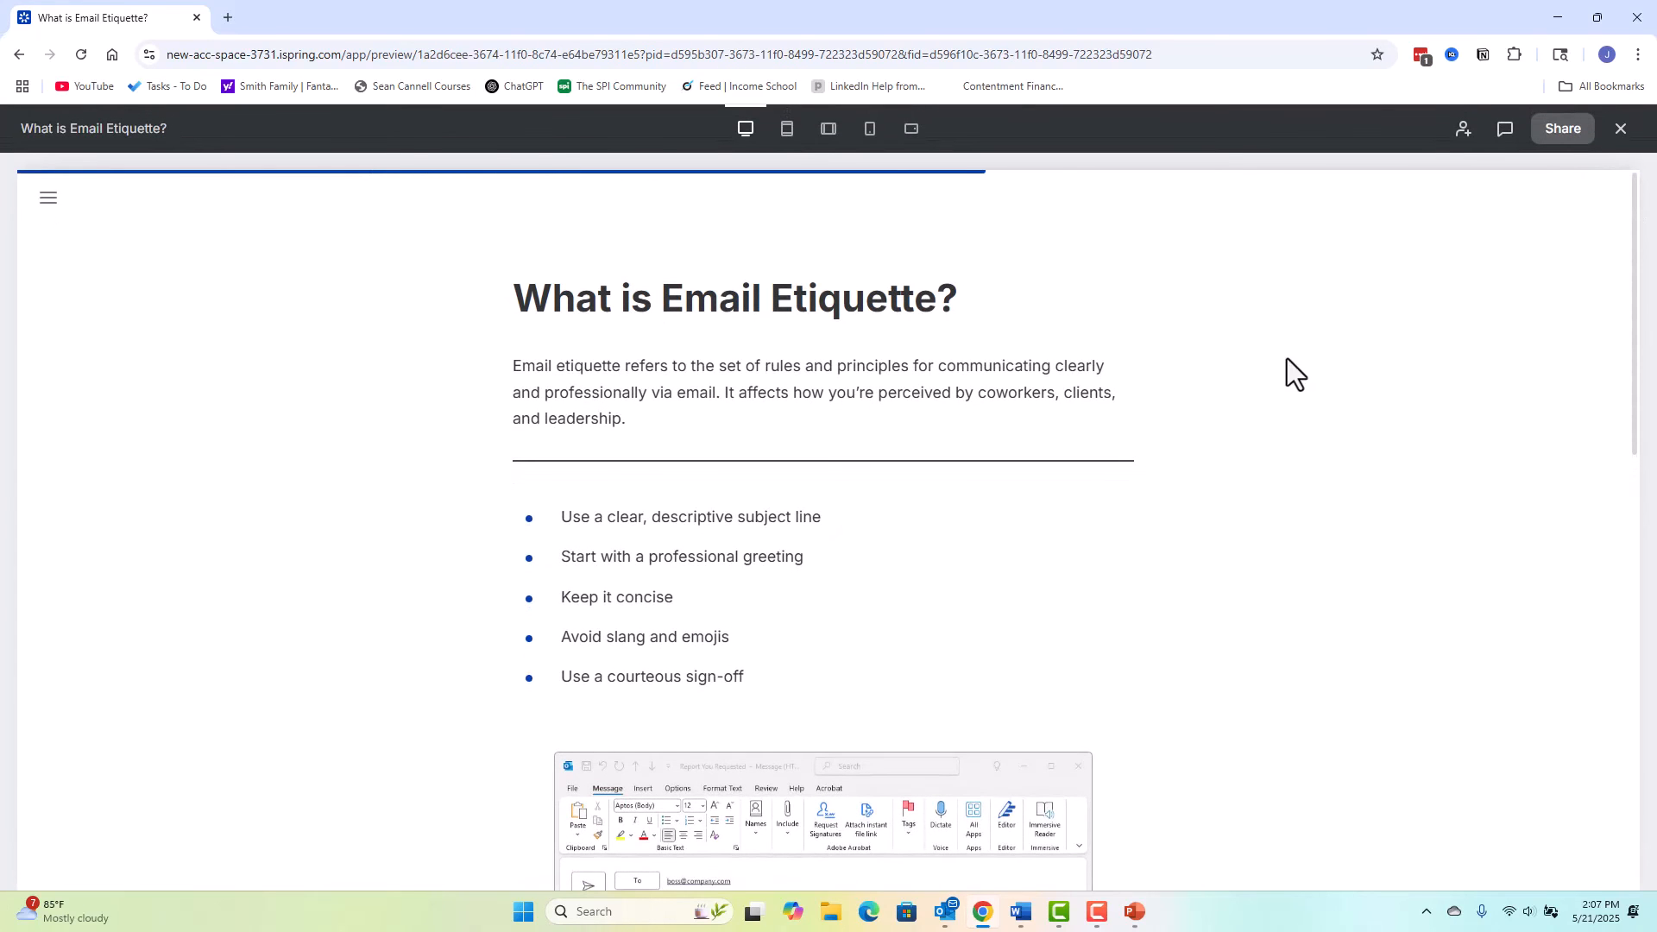
scroll(1278, 467, down, 12)
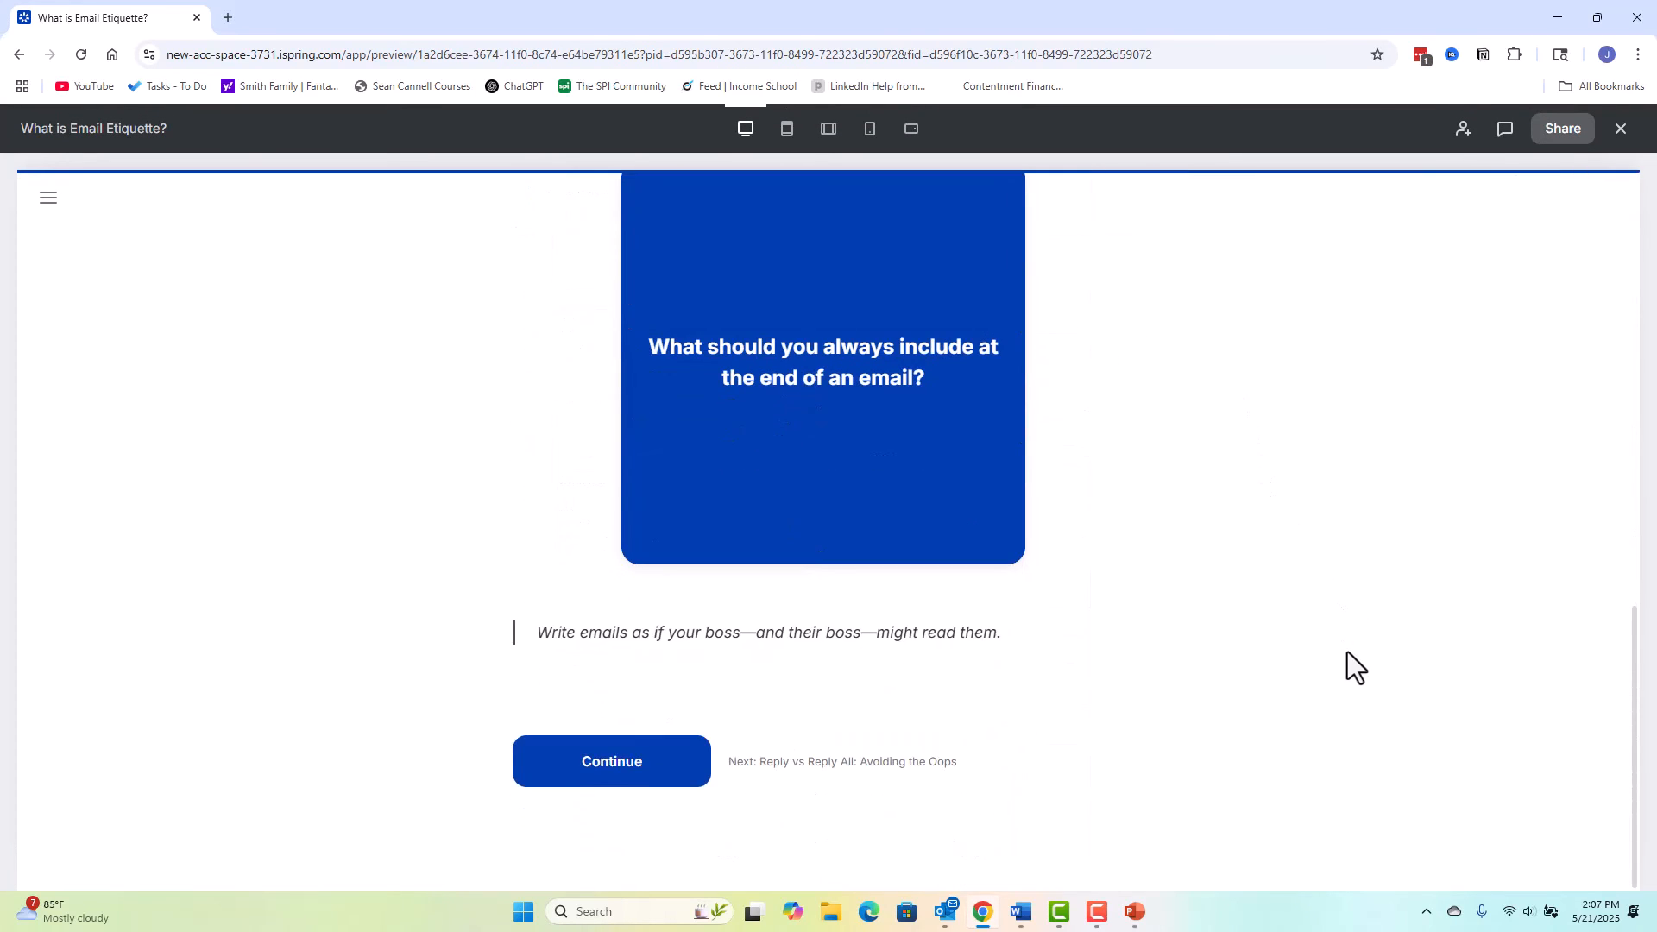
scroll(1347, 660, up, 12)
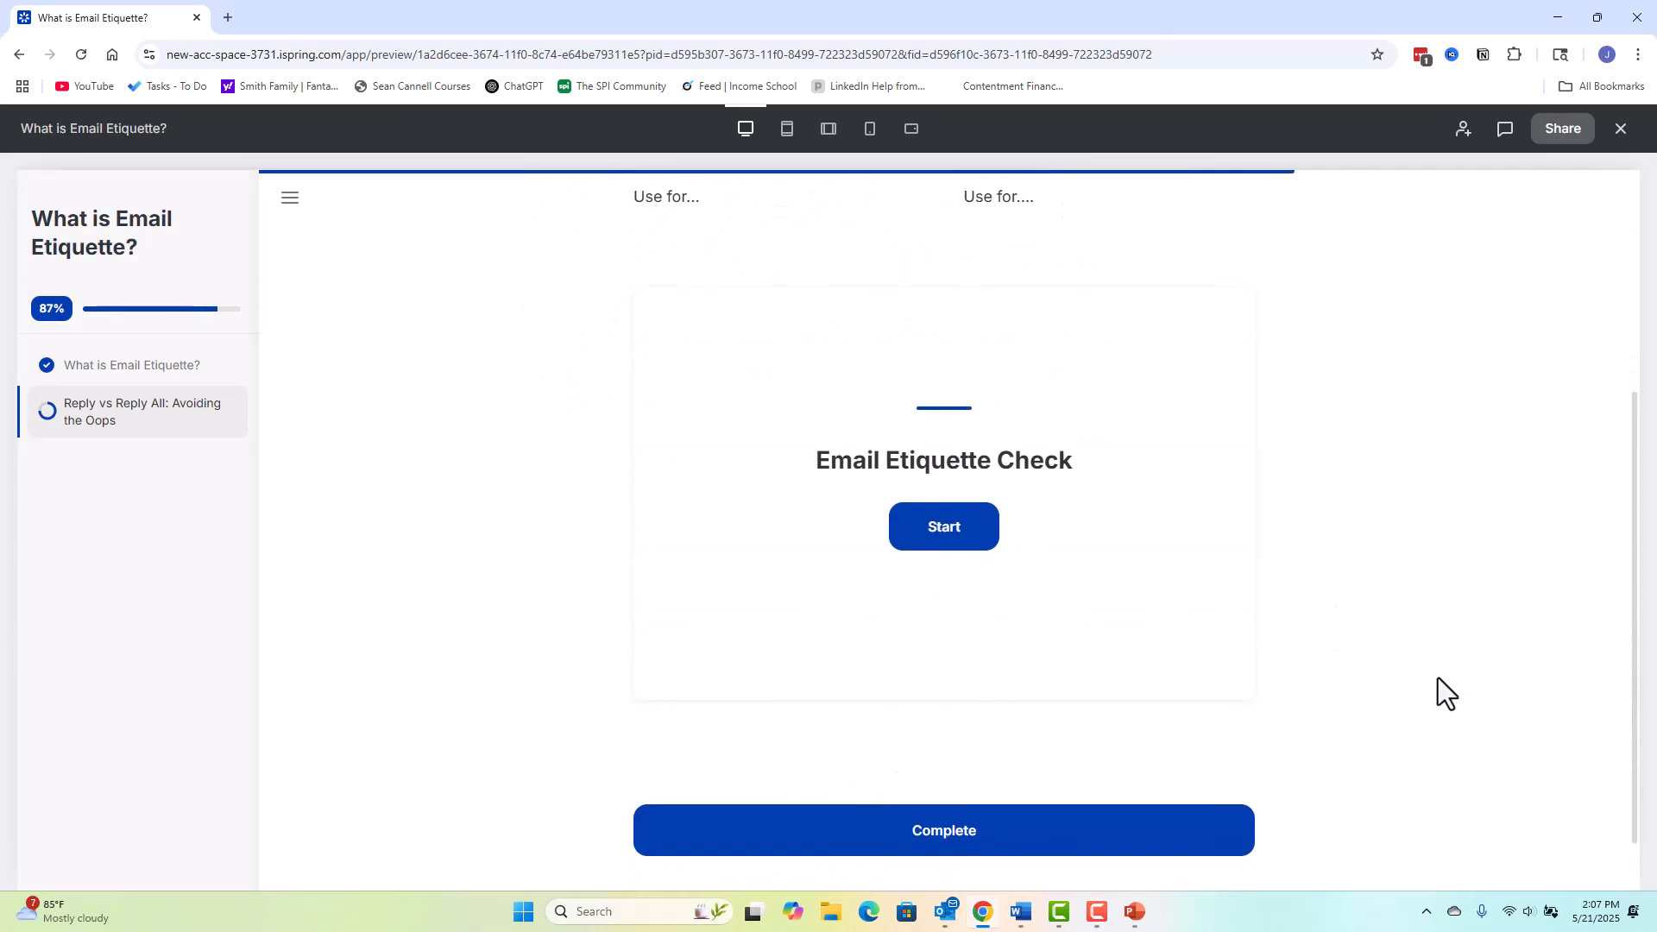
scroll(1015, 490, down, 1)
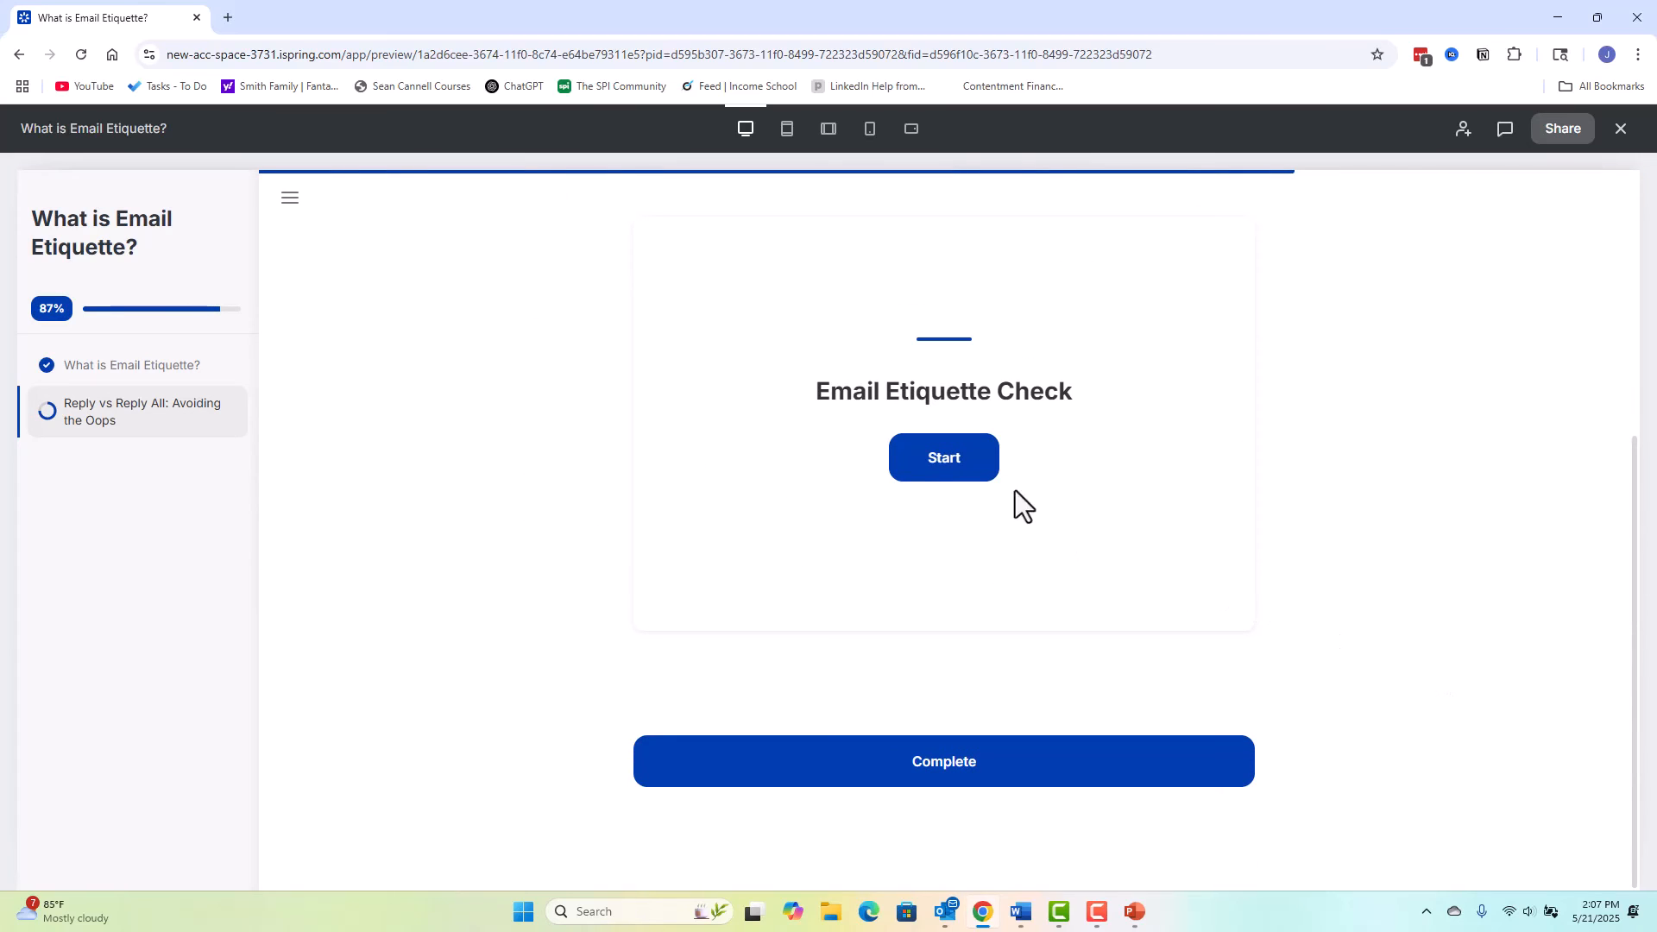
Step: Start the previewed quiz and submit "Delay in Q2 Marketing Project – Revised Timeline" and "Writing clear and professional emails" as the first two answers
click(965, 470)
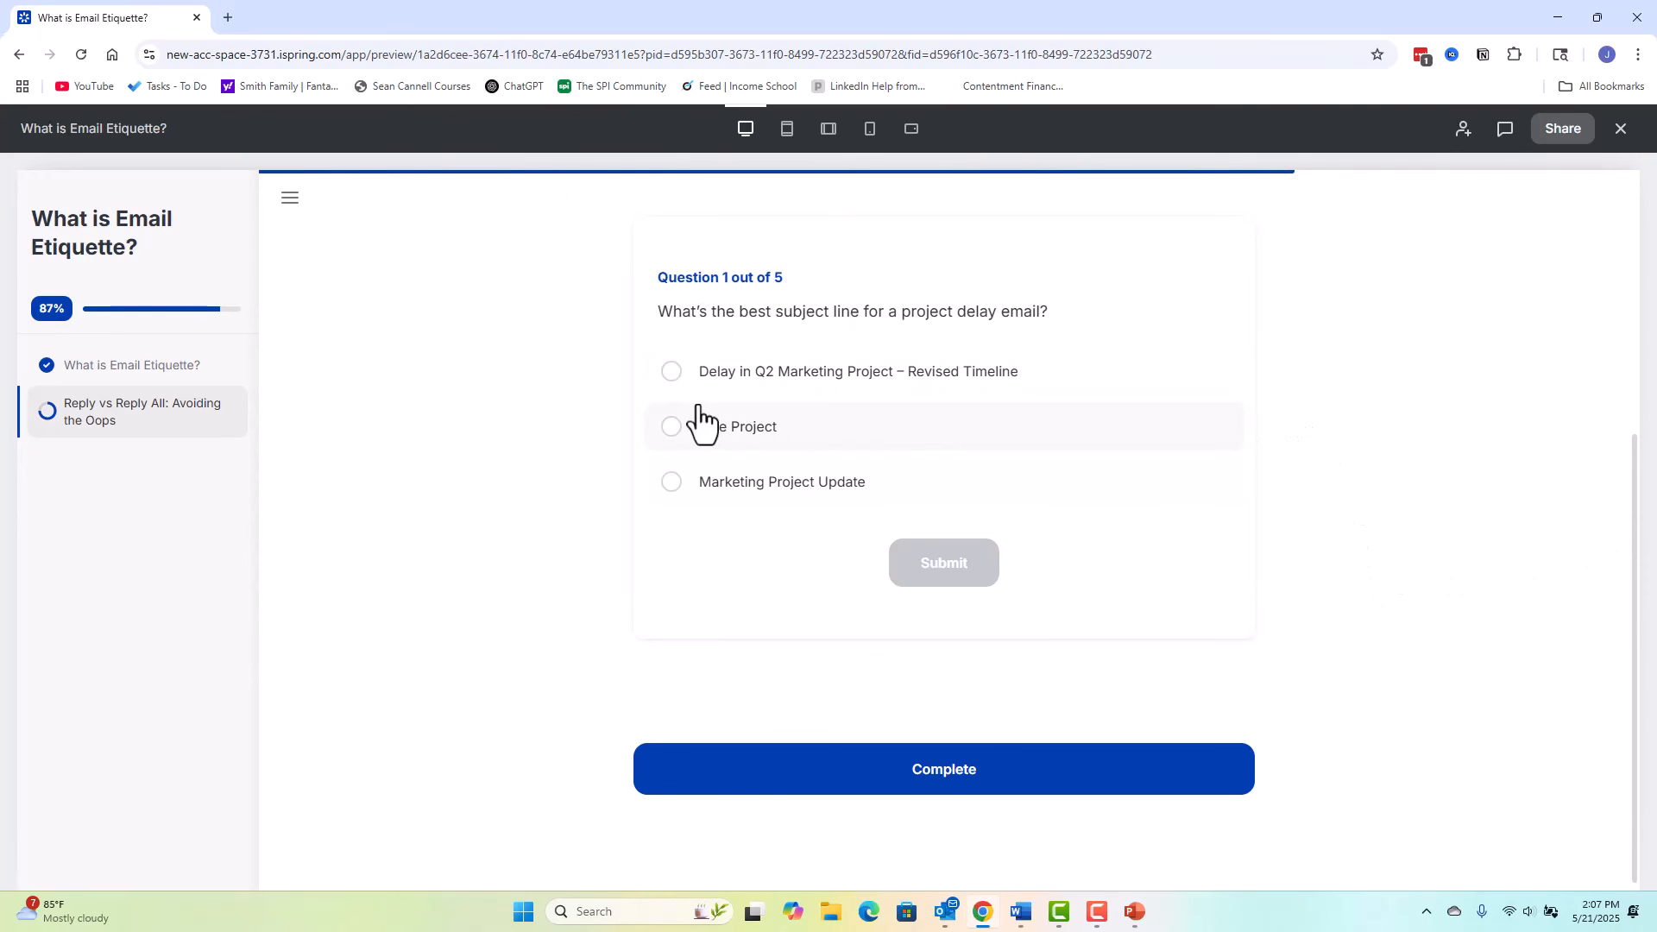
click(777, 378)
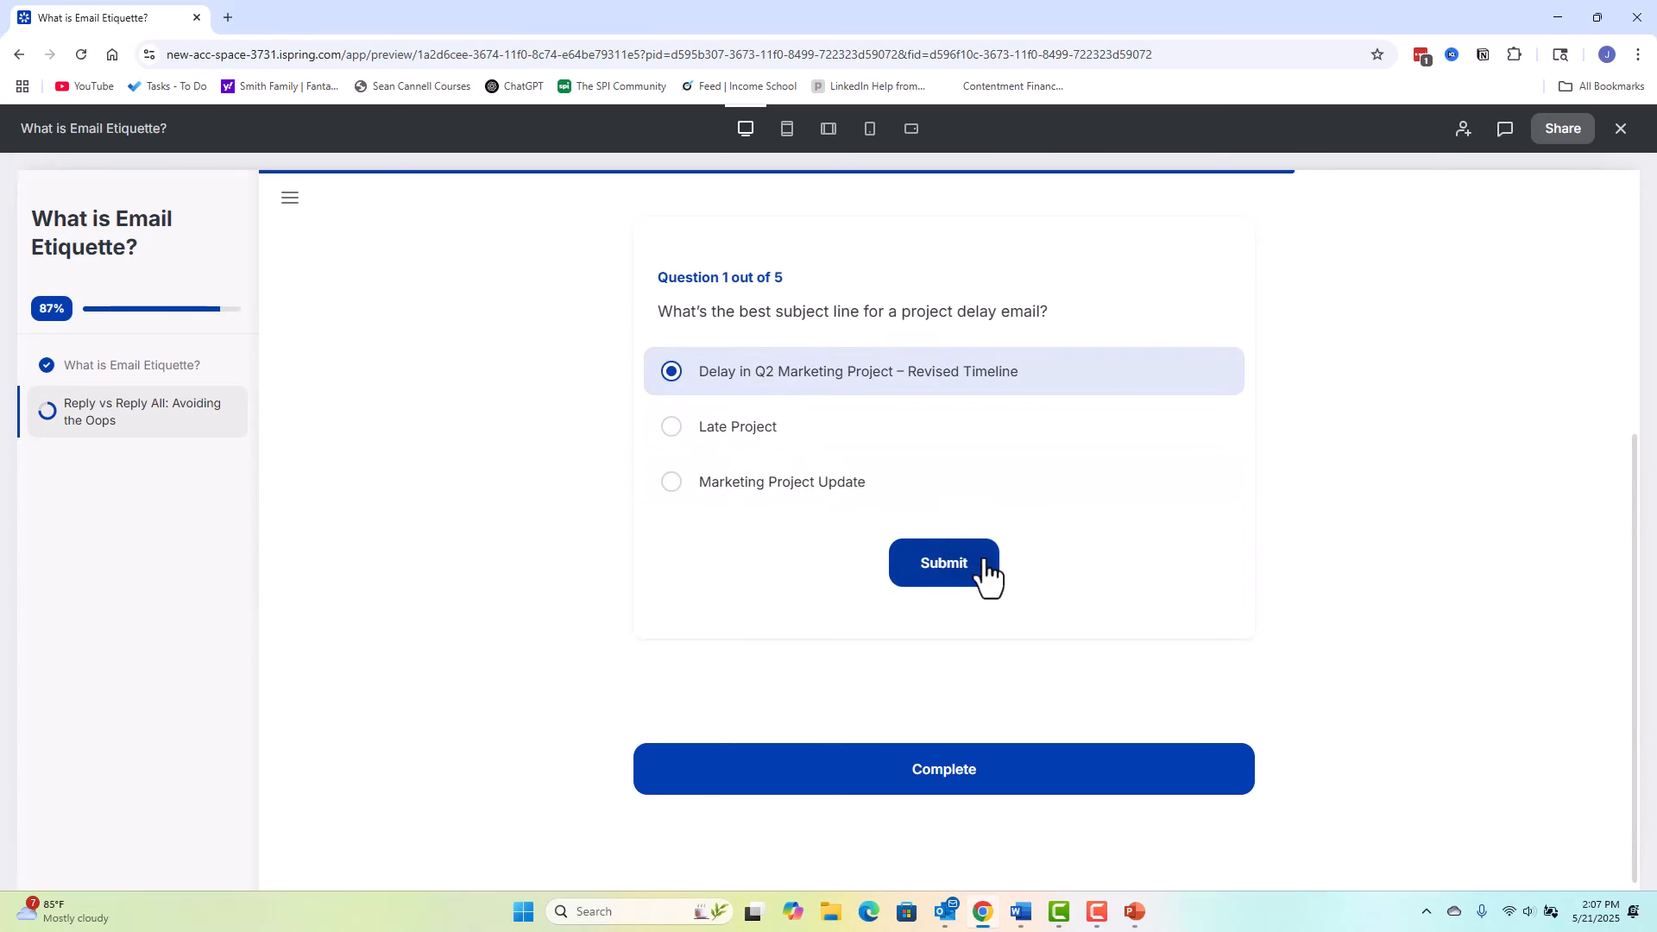
click(955, 572)
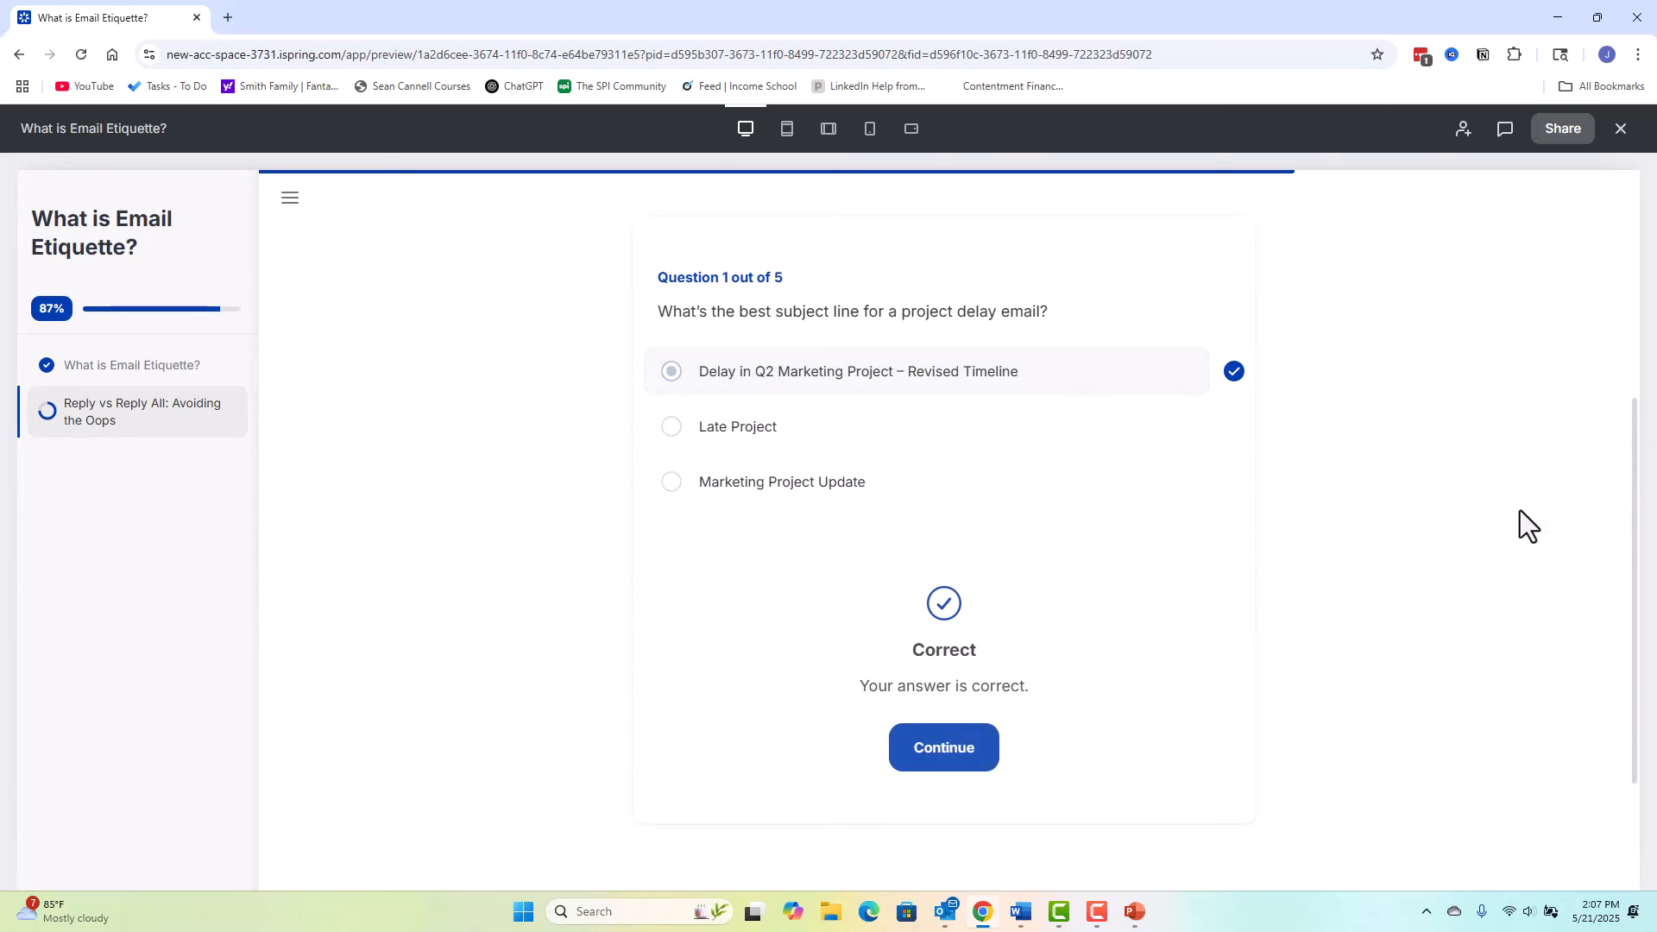
click(965, 753)
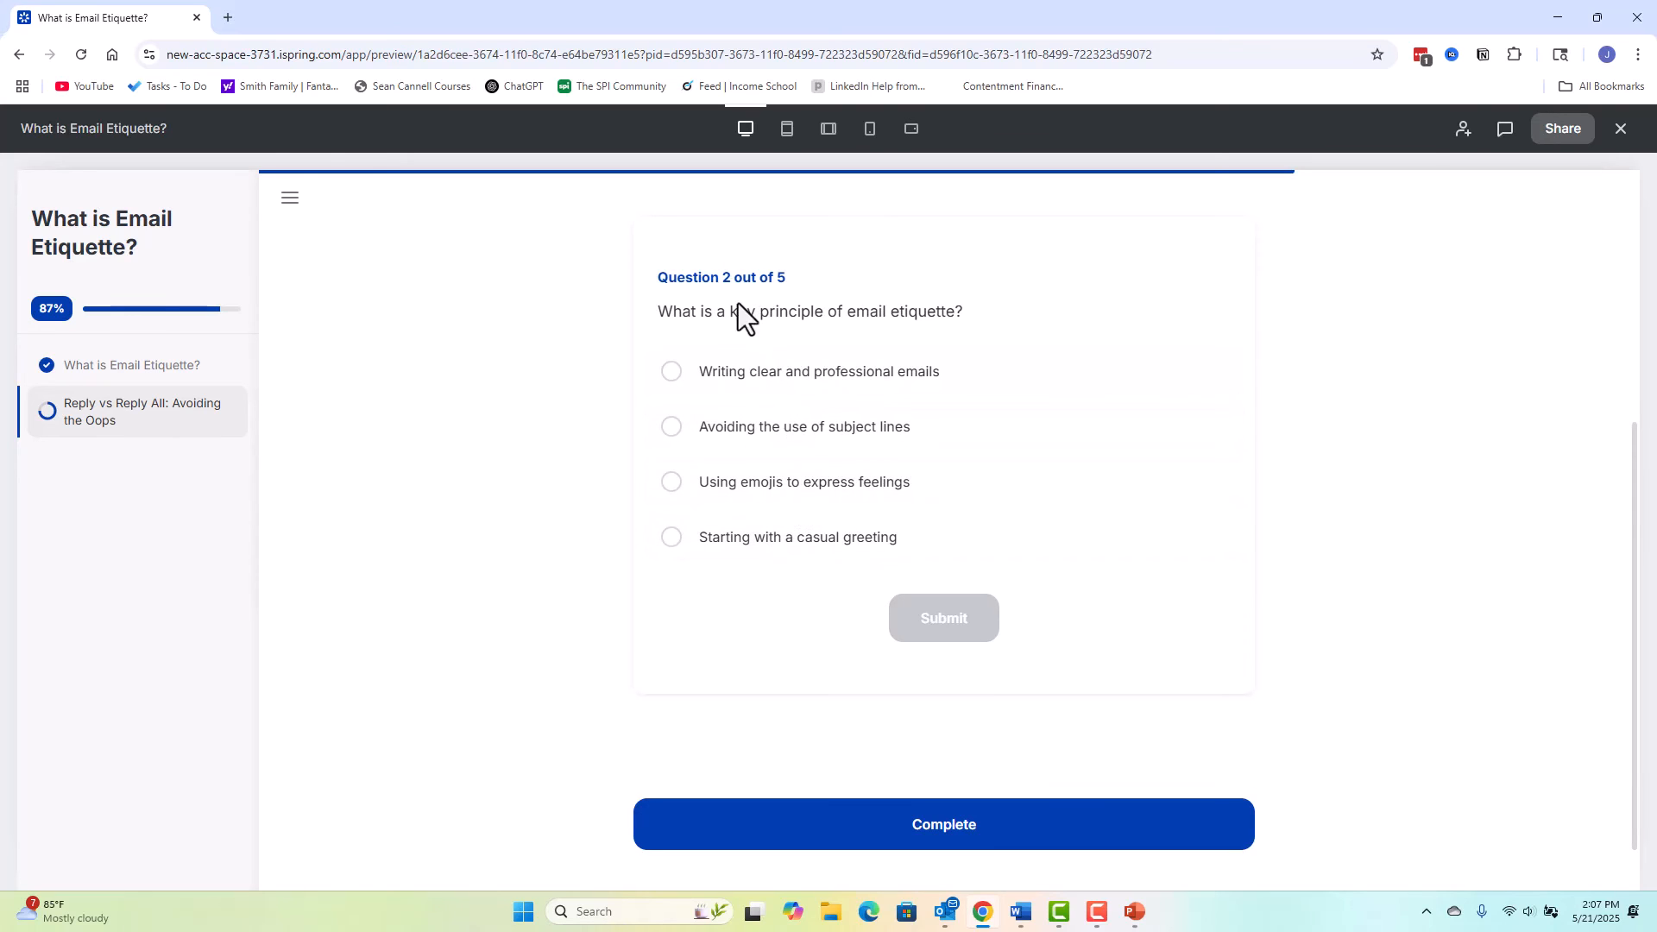
click(750, 380)
click(984, 634)
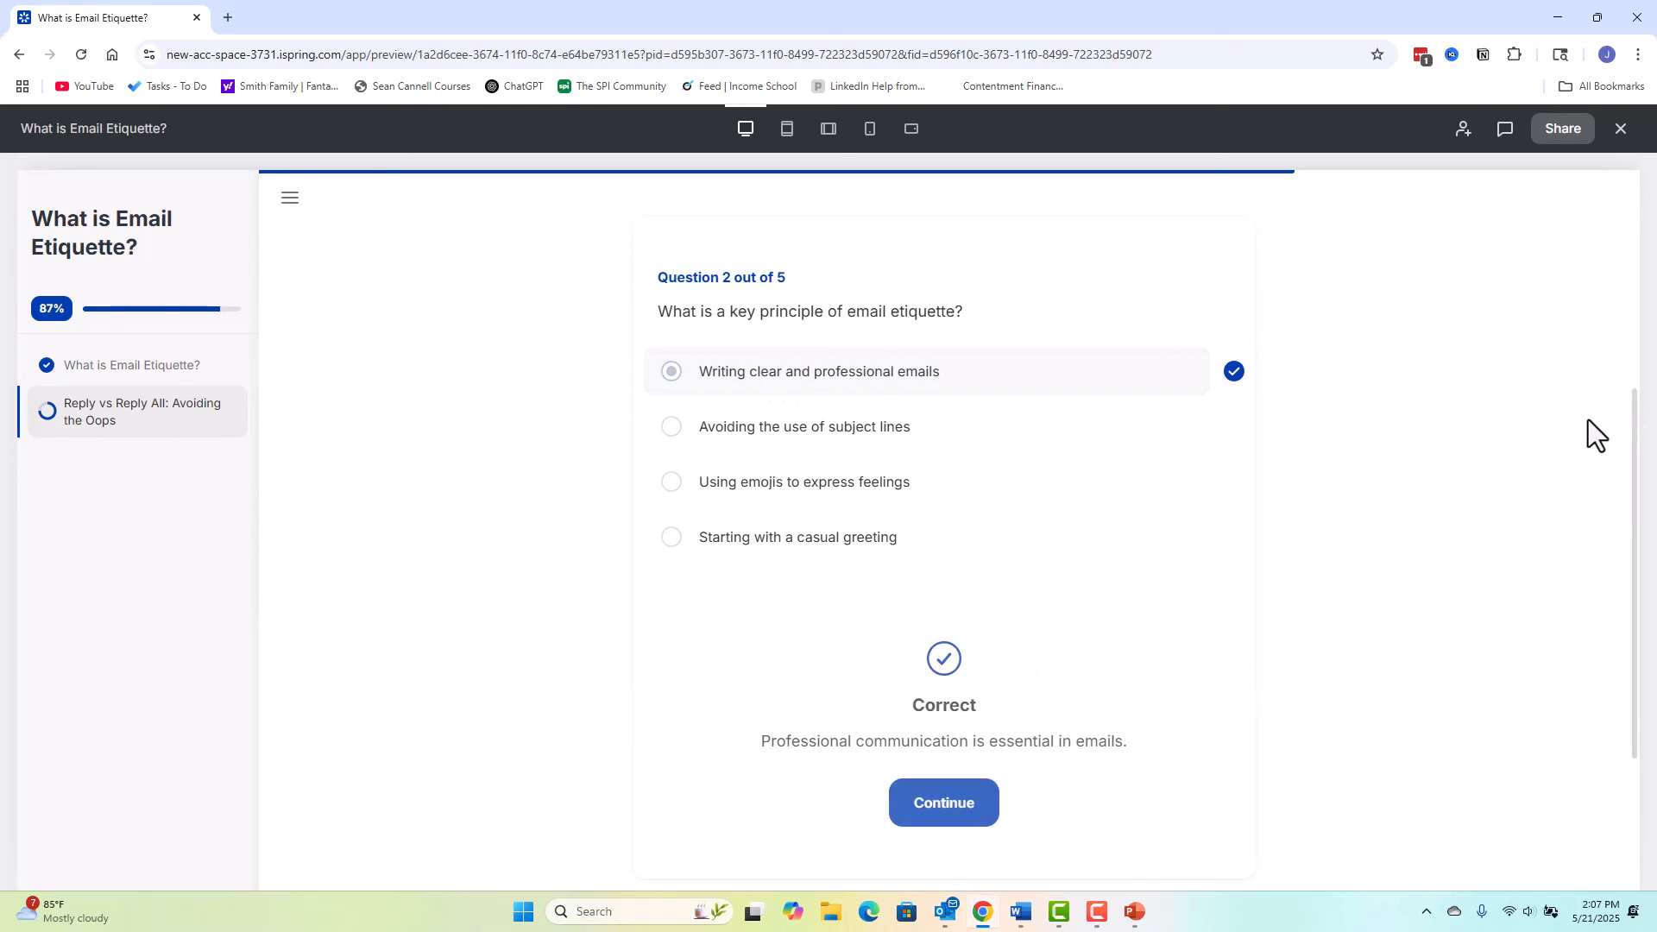
Step: Check the course in the portrait tablet and phone layouts, and close the preview
scroll(1453, 763, up, 3)
scroll(1454, 763, up, 2)
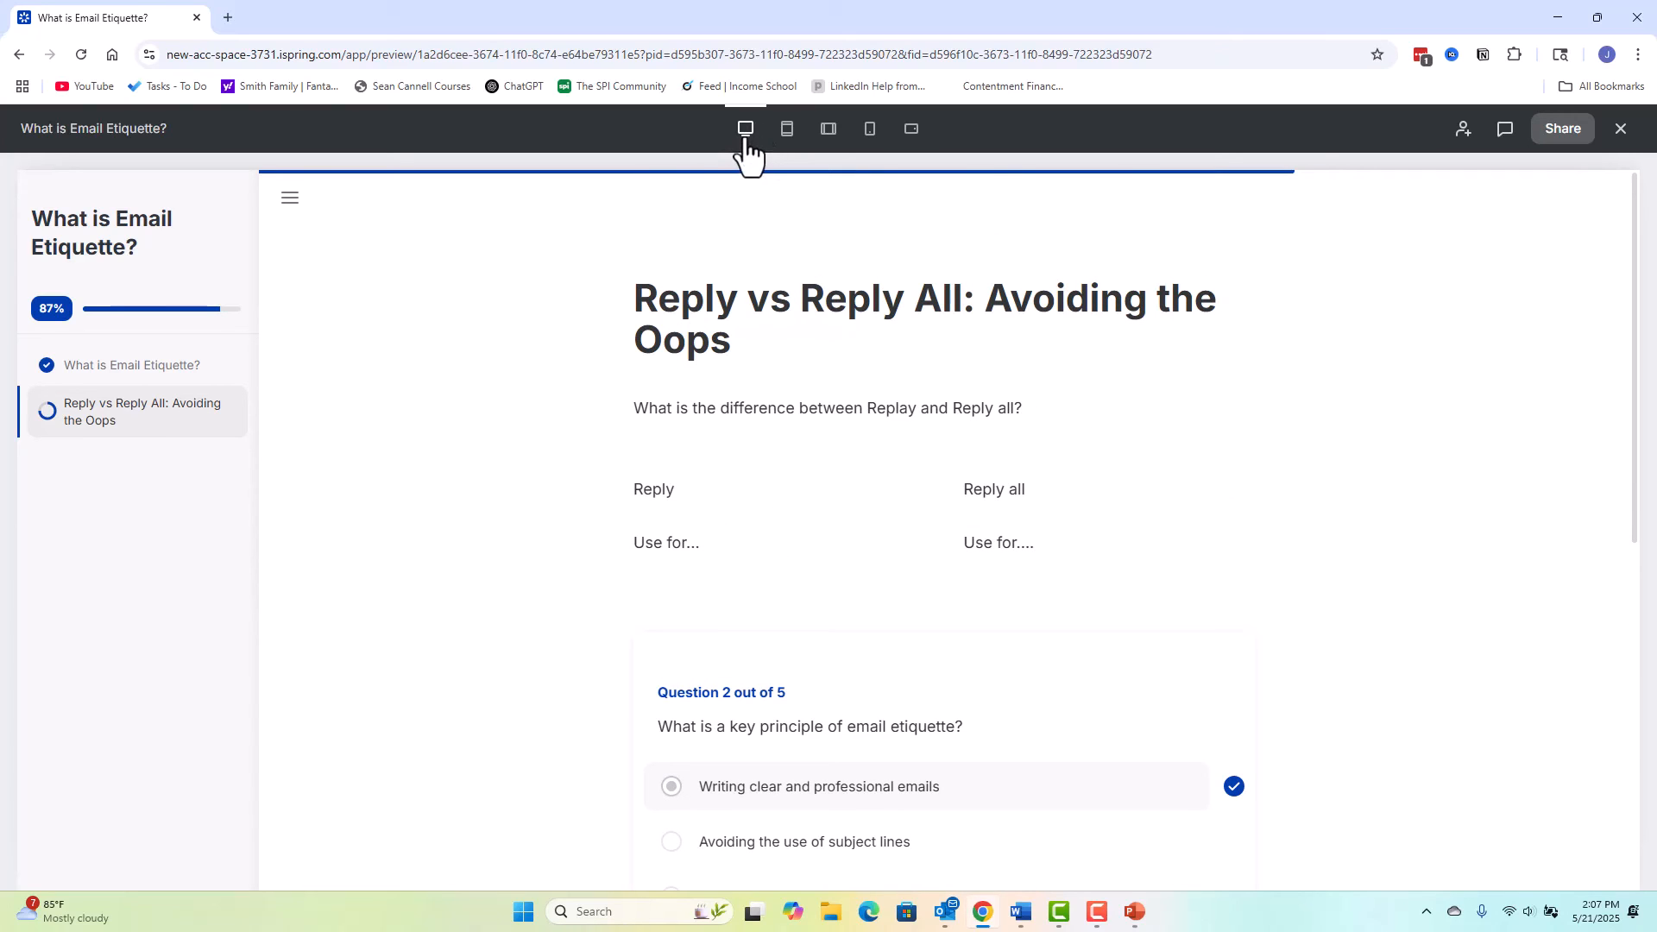
click(788, 138)
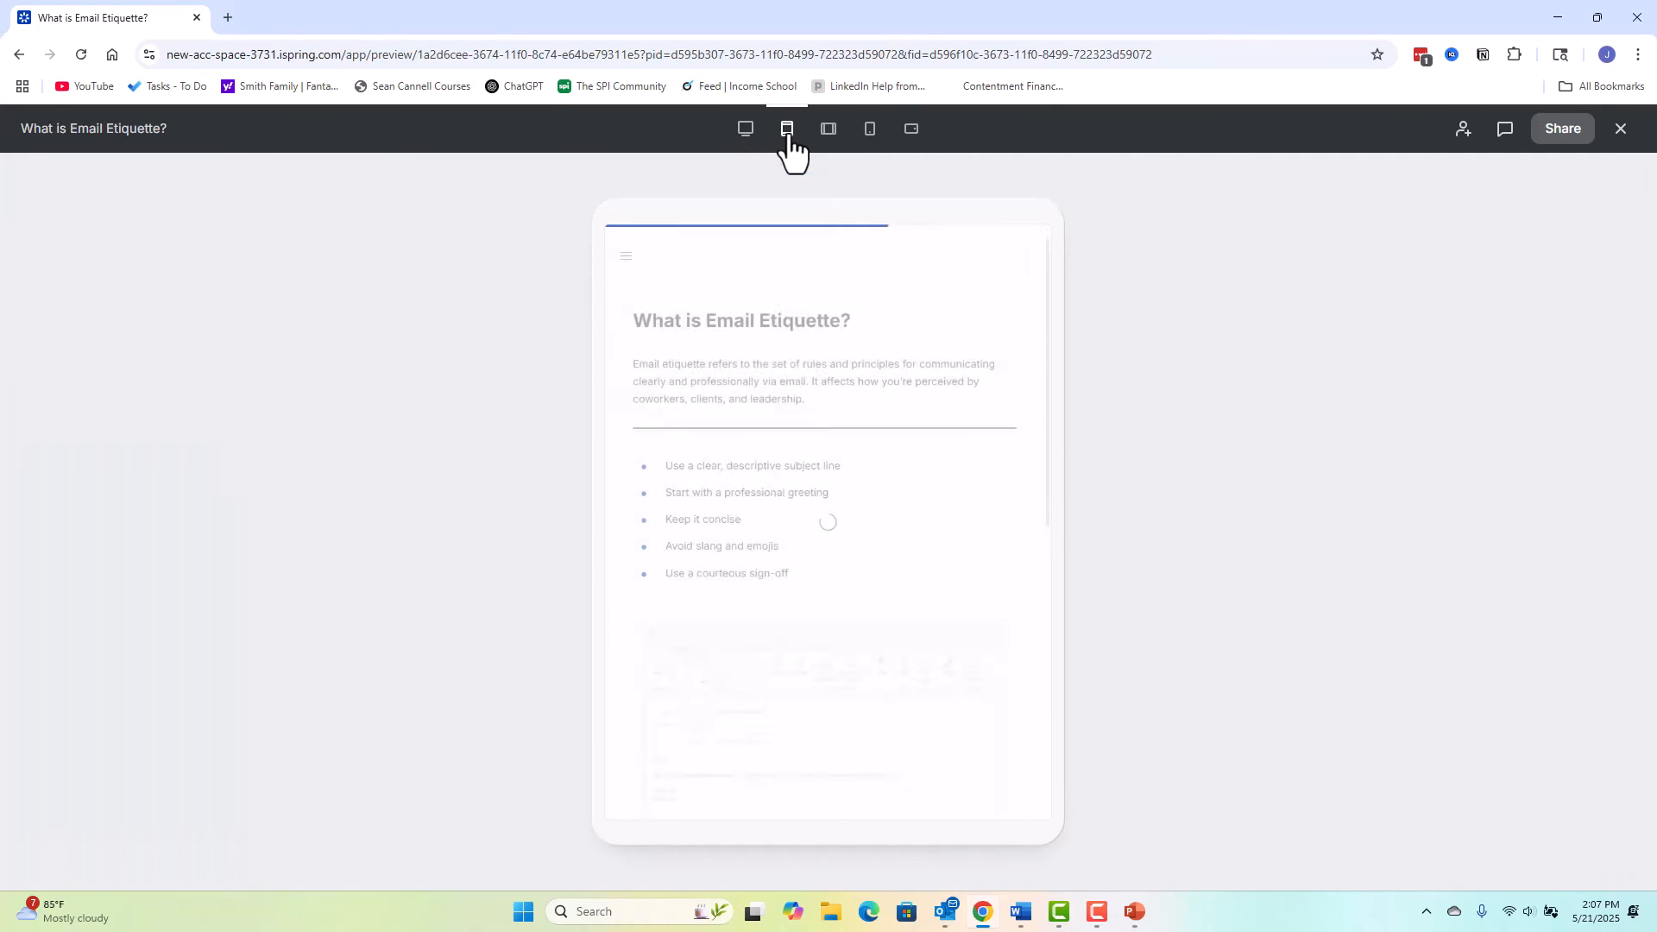
click(870, 129)
scroll(801, 536, down, 10)
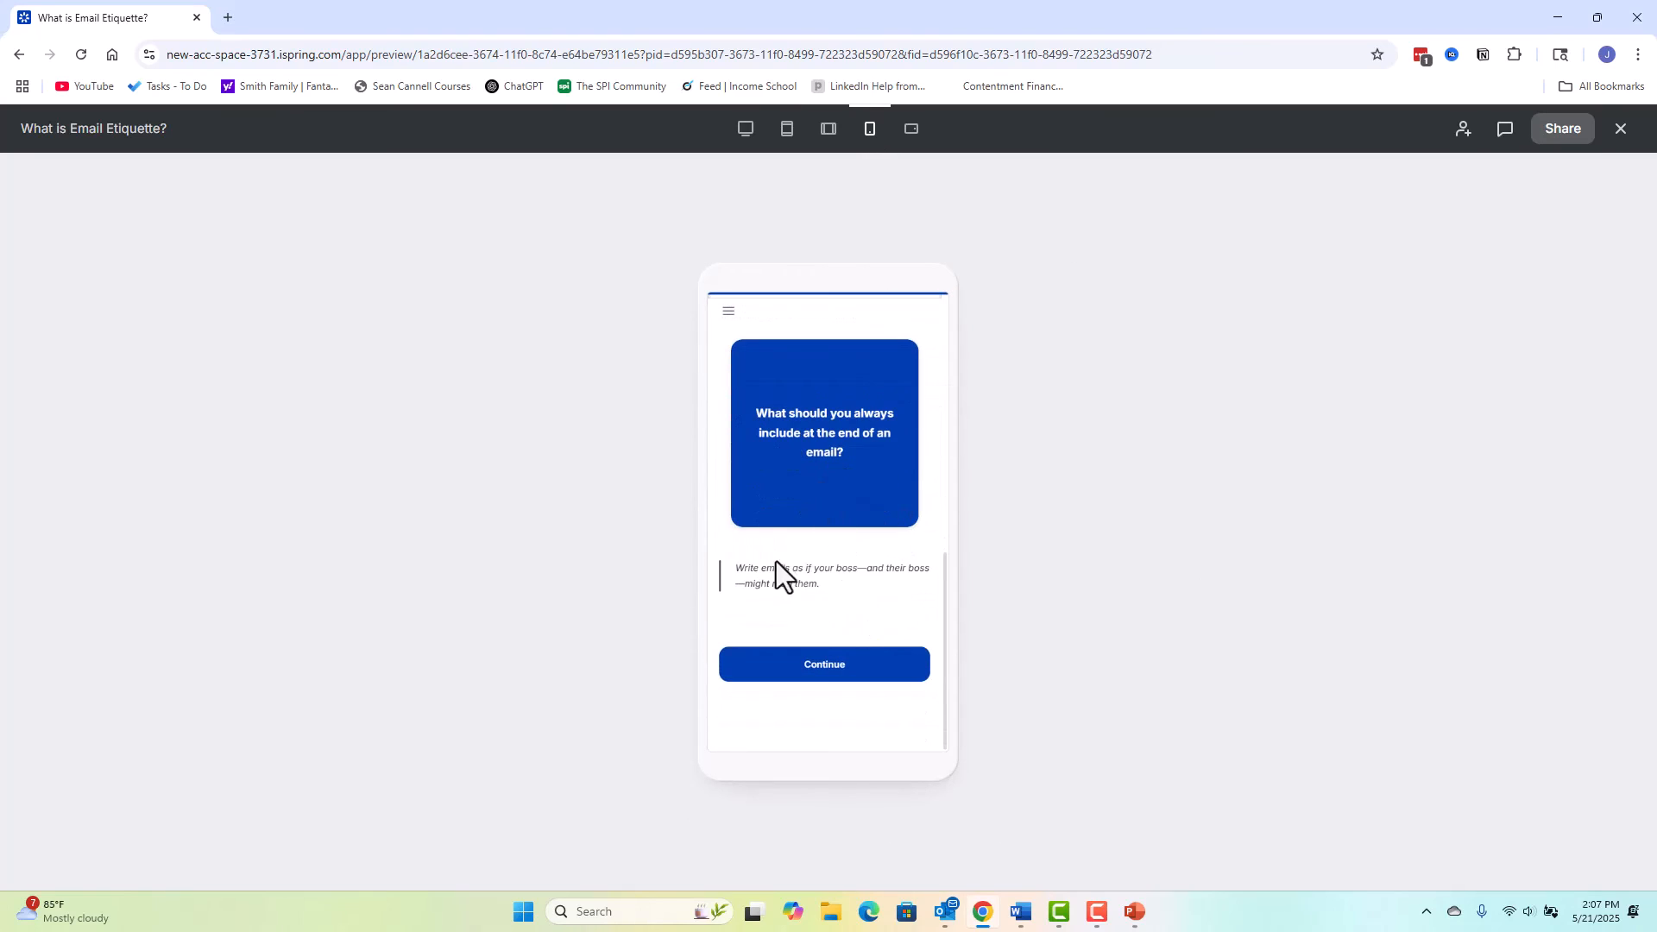
scroll(877, 562, up, 1)
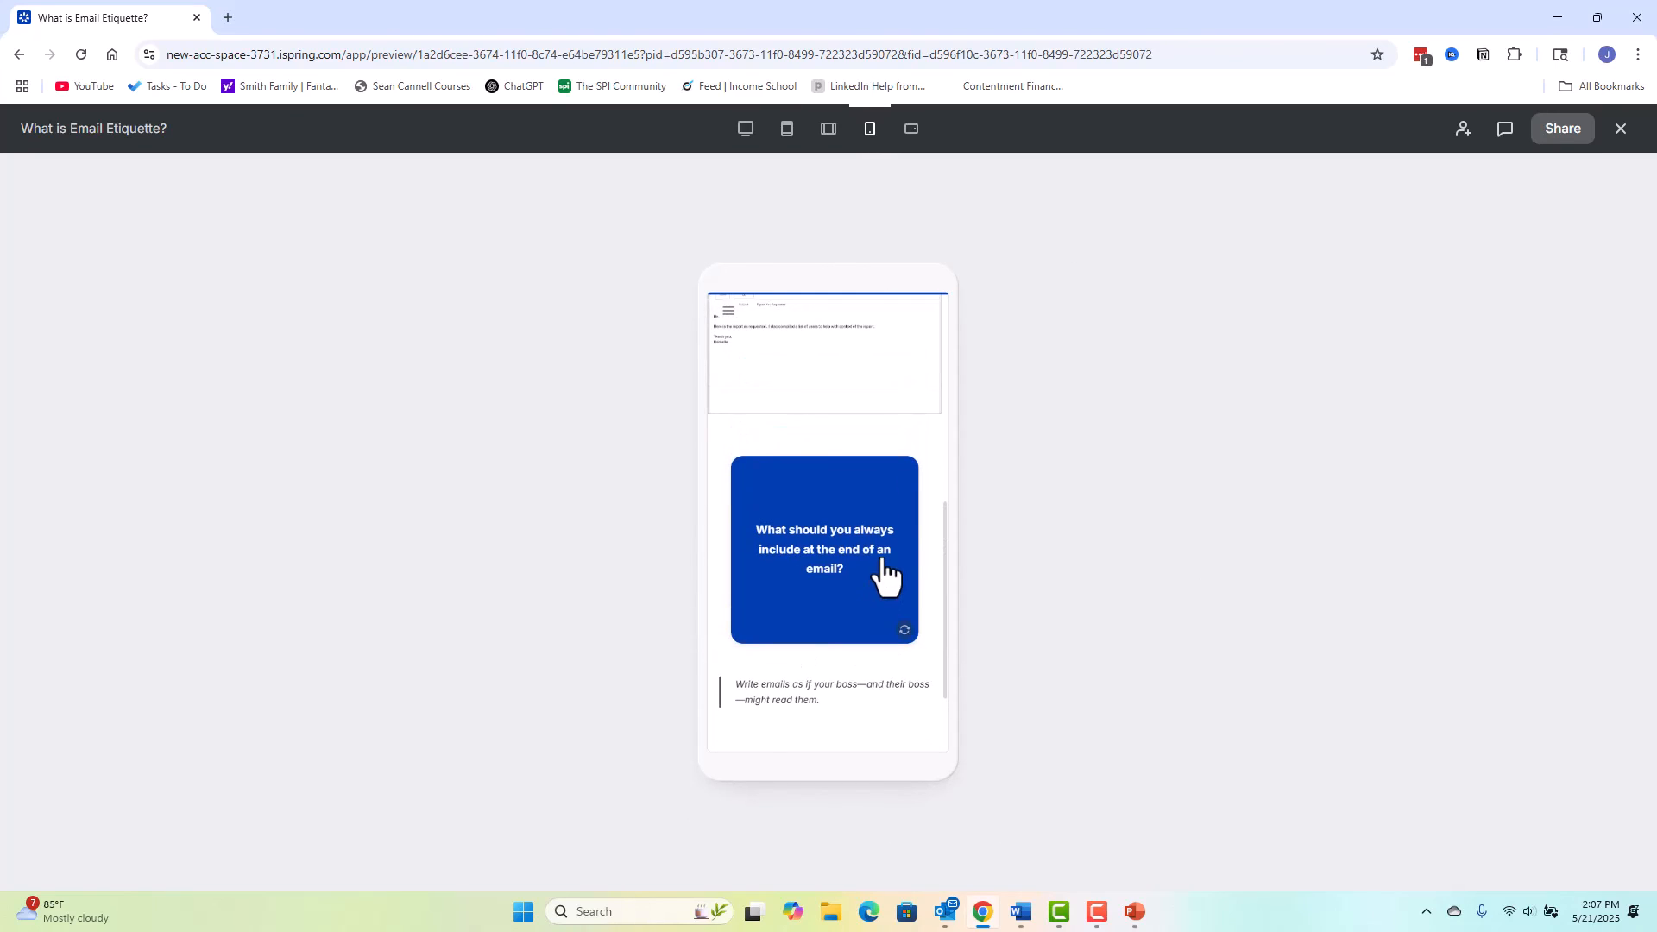
scroll(885, 613, up, 8)
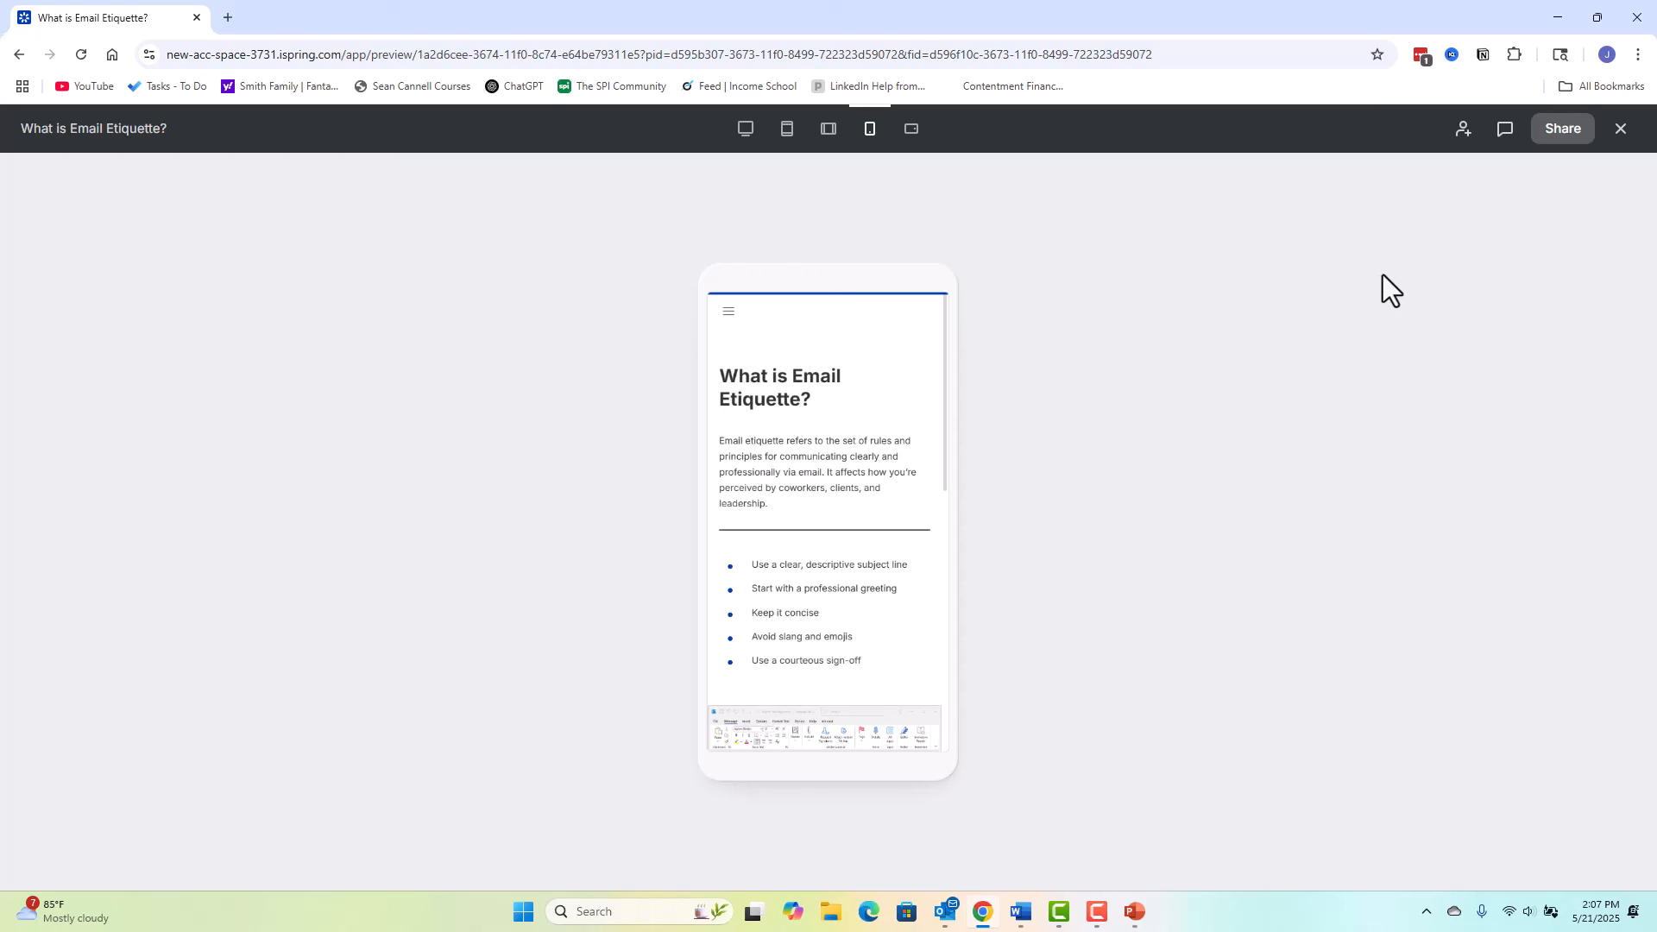
click(1621, 129)
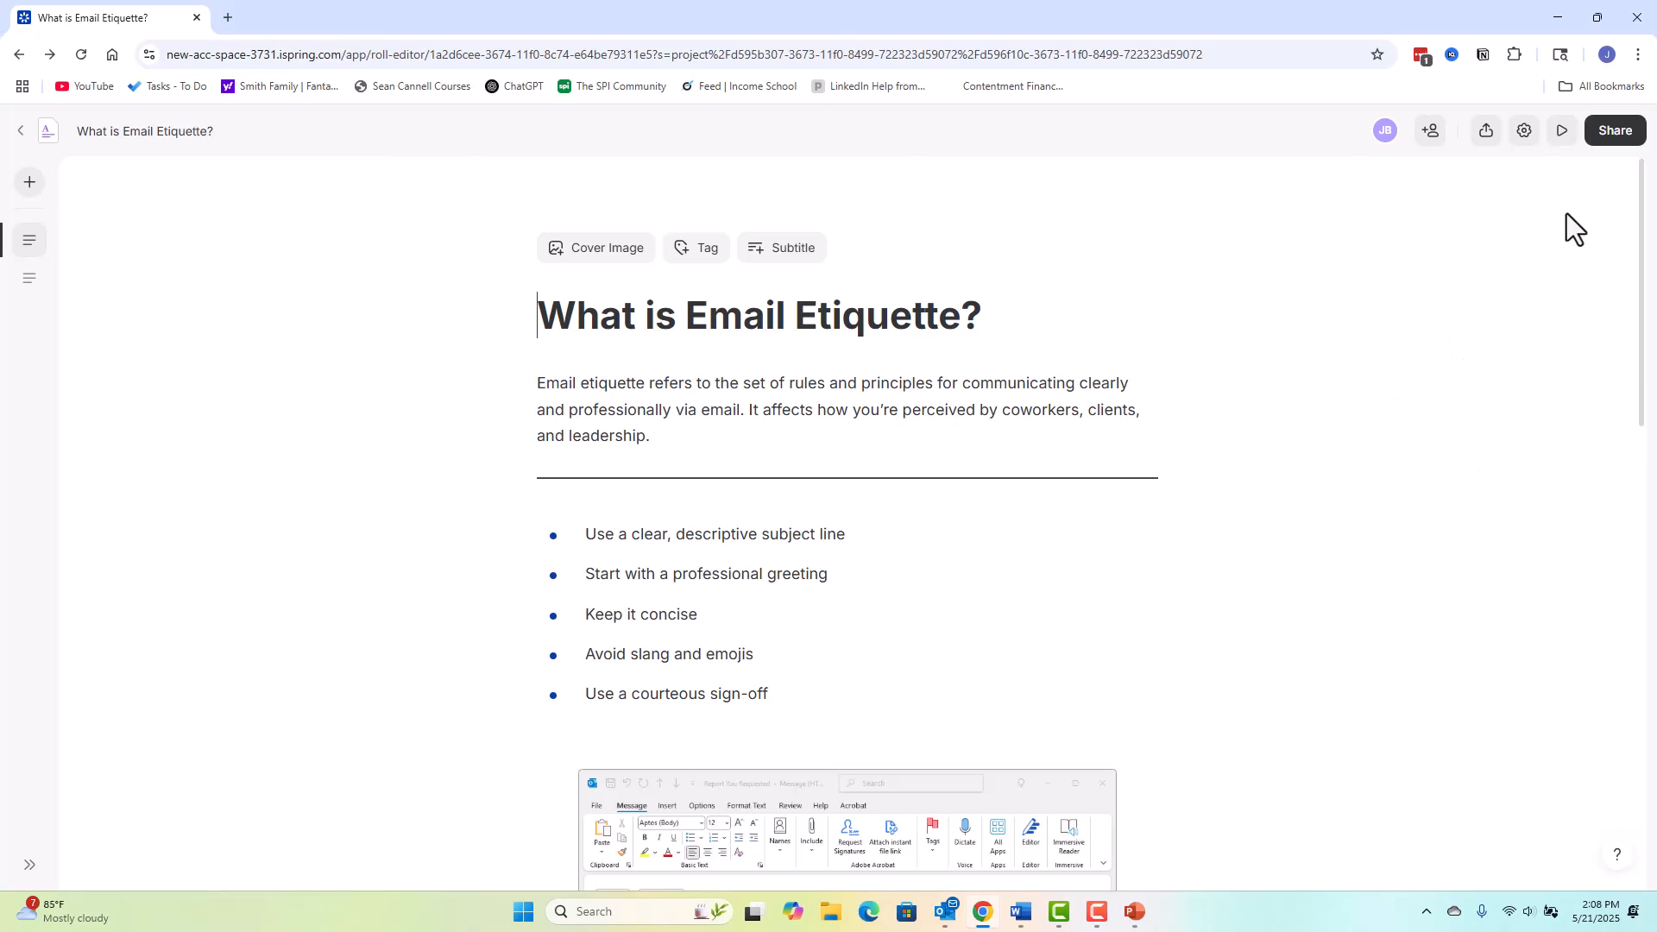
Step: Make the course viewable via link in its sharing settings, switch that access off again, and return to the editor
click(1616, 133)
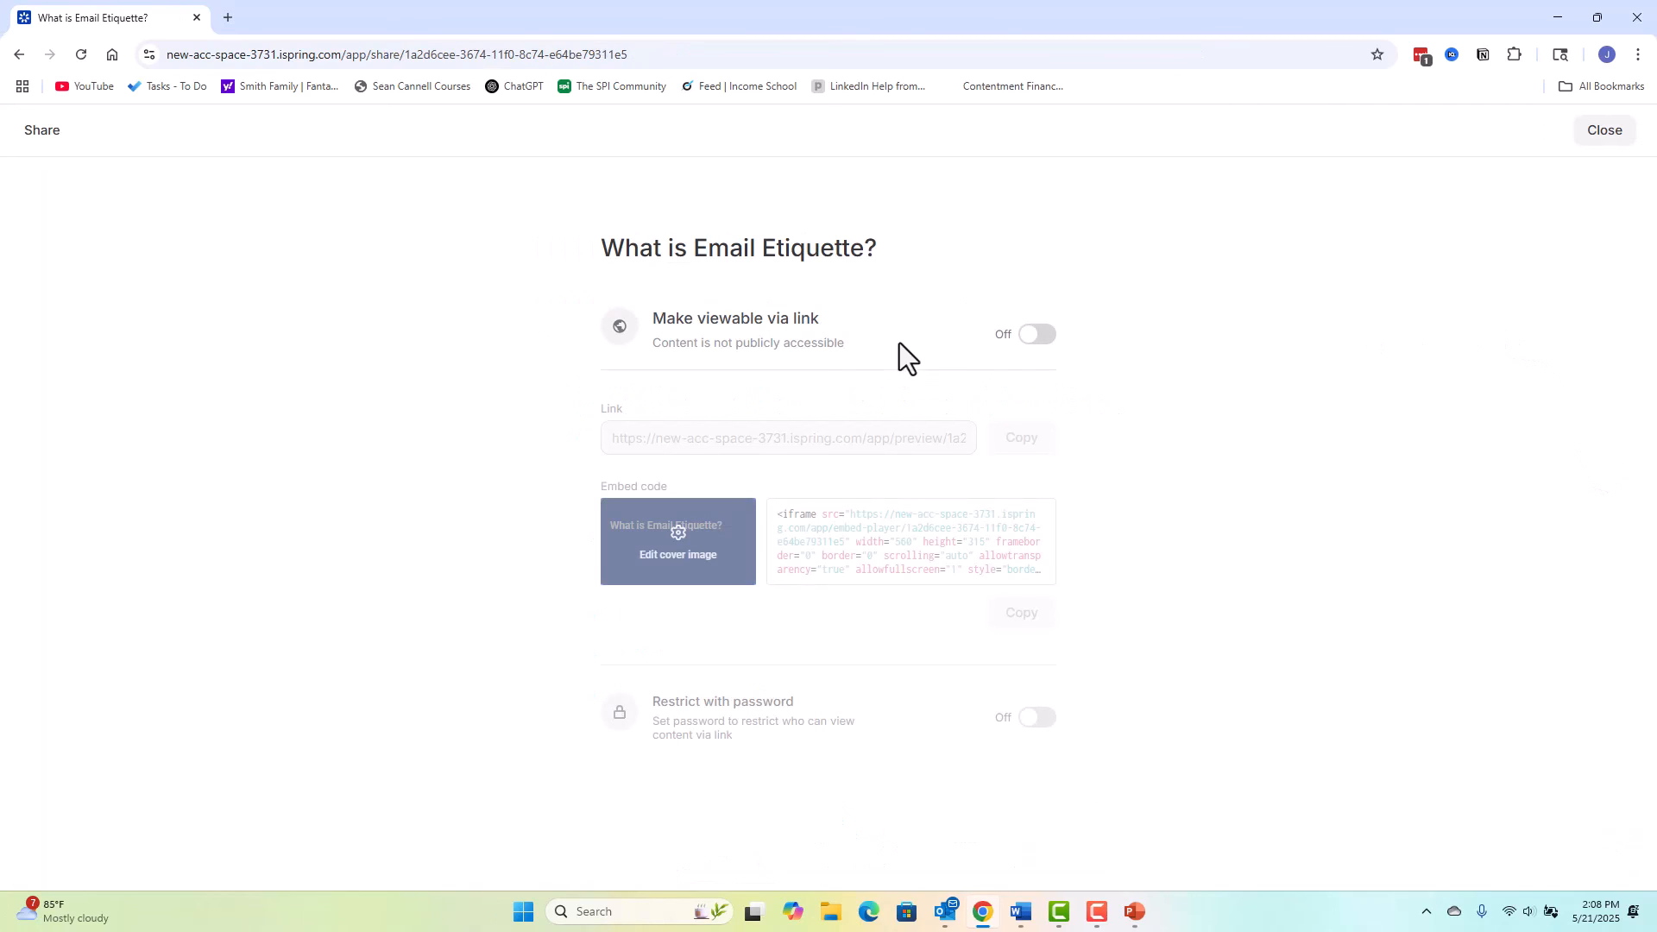
click(1034, 337)
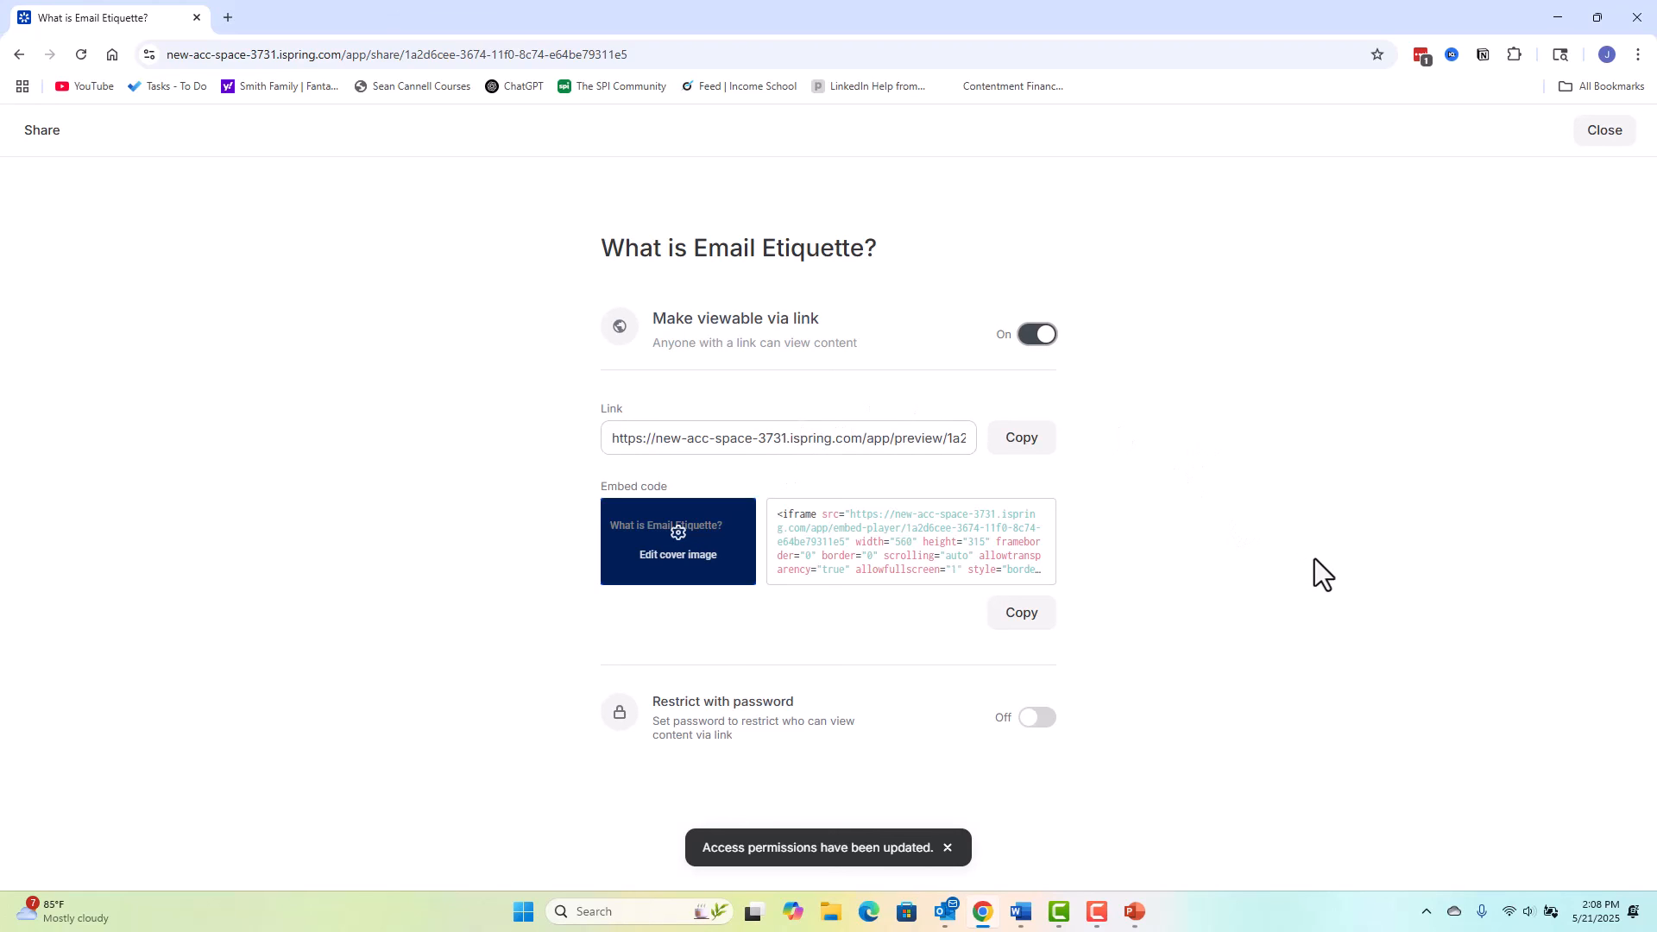
click(1040, 341)
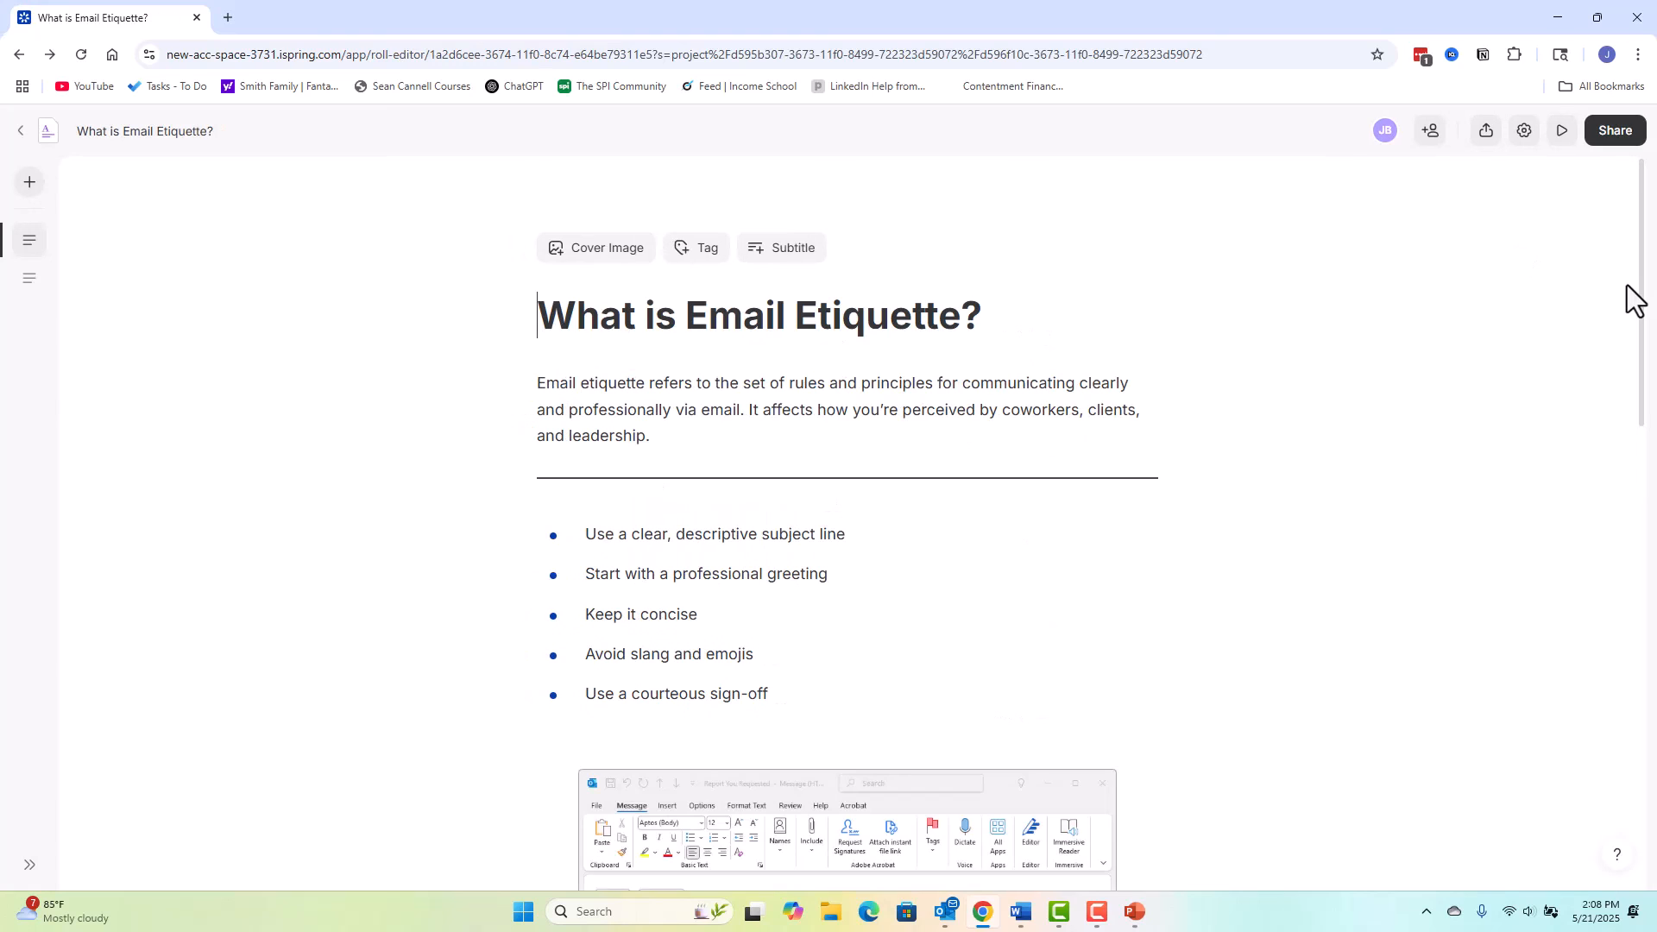
Step: Open the export options for the course page
click(1485, 131)
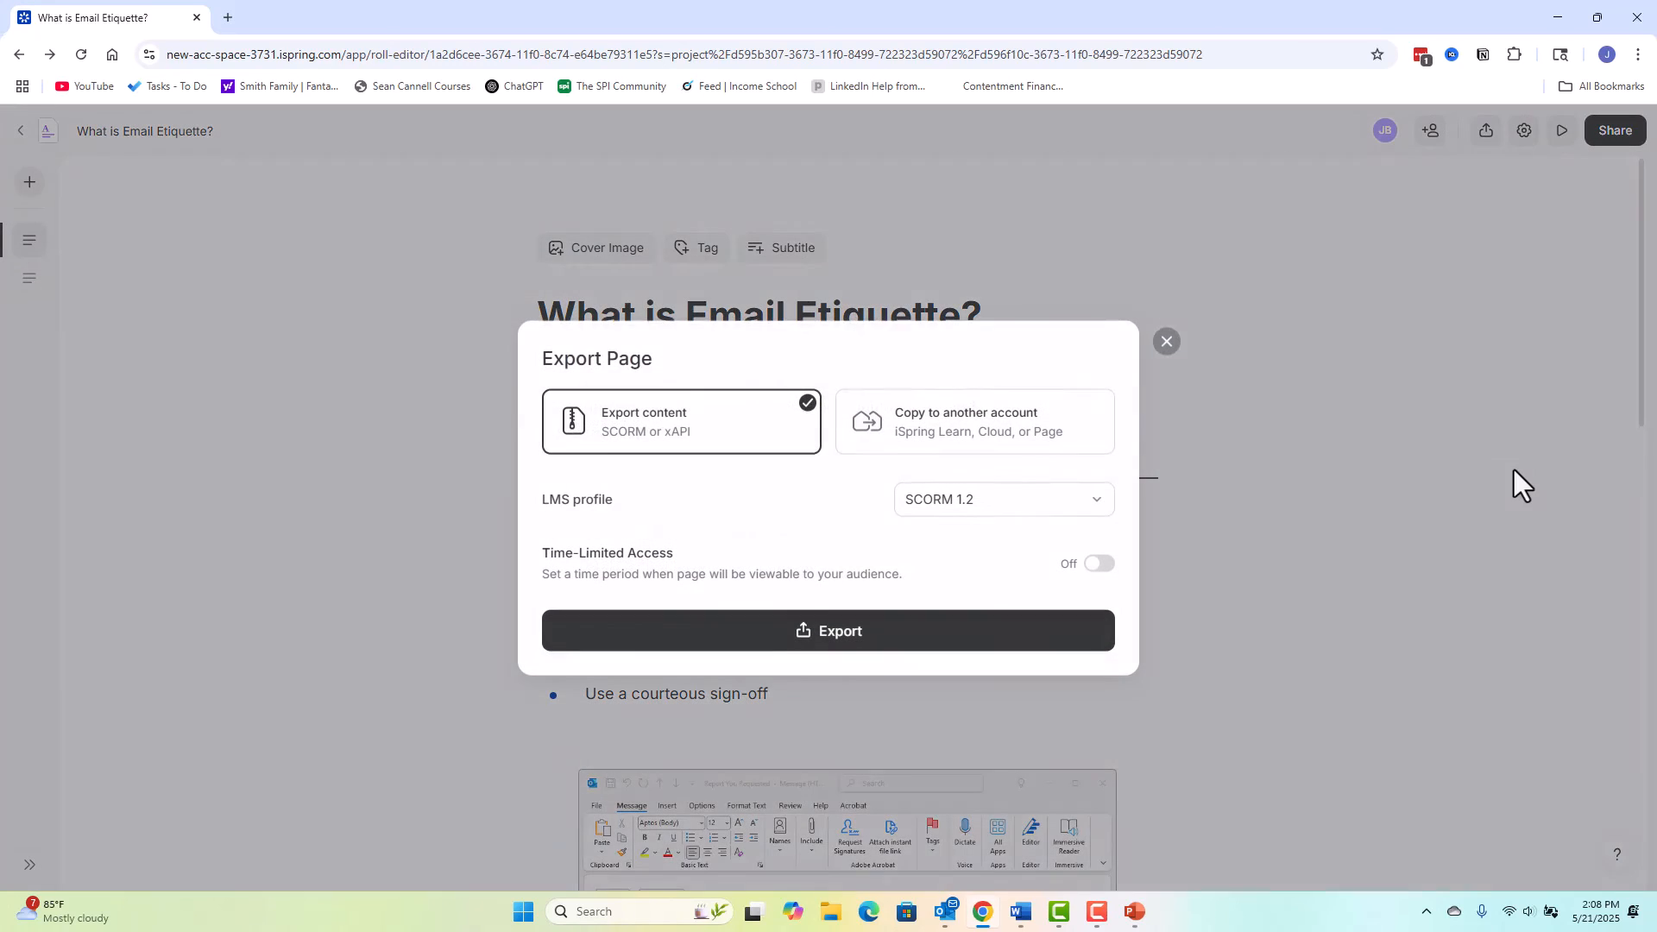